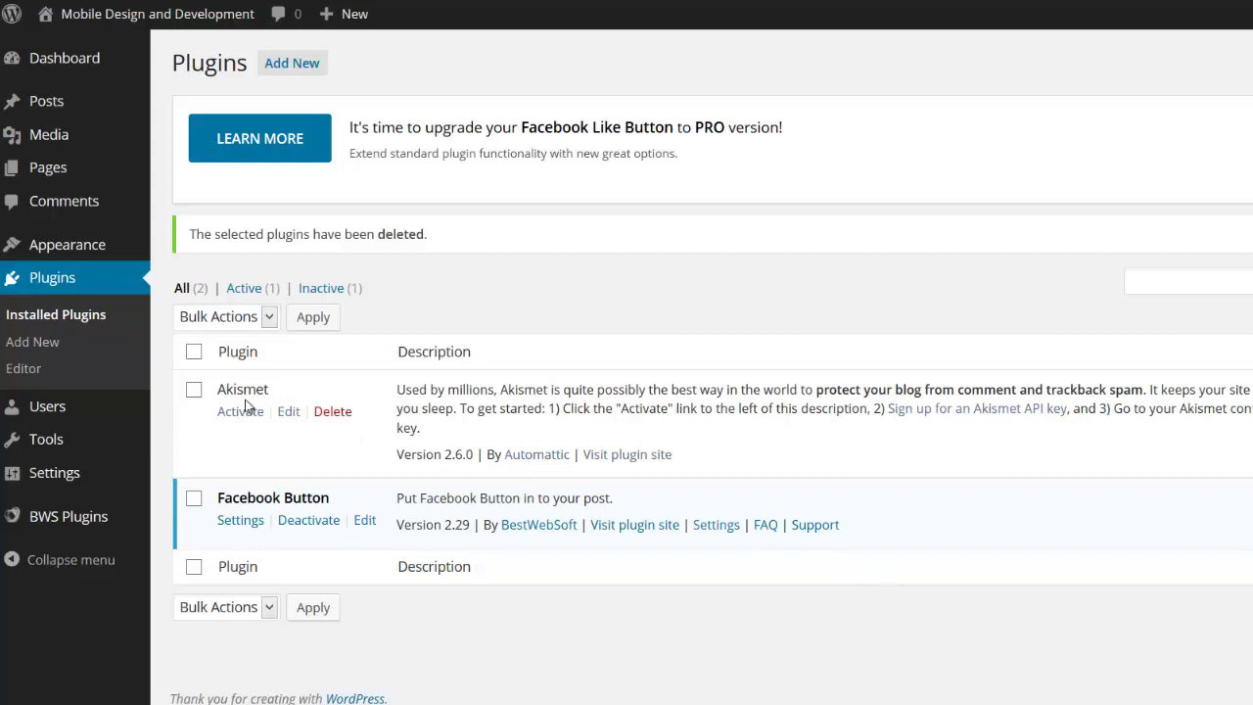
- Search for new plugins to install with the keyword "portfolio"
{"action": "left_click", "coordinate": [56, 343]}
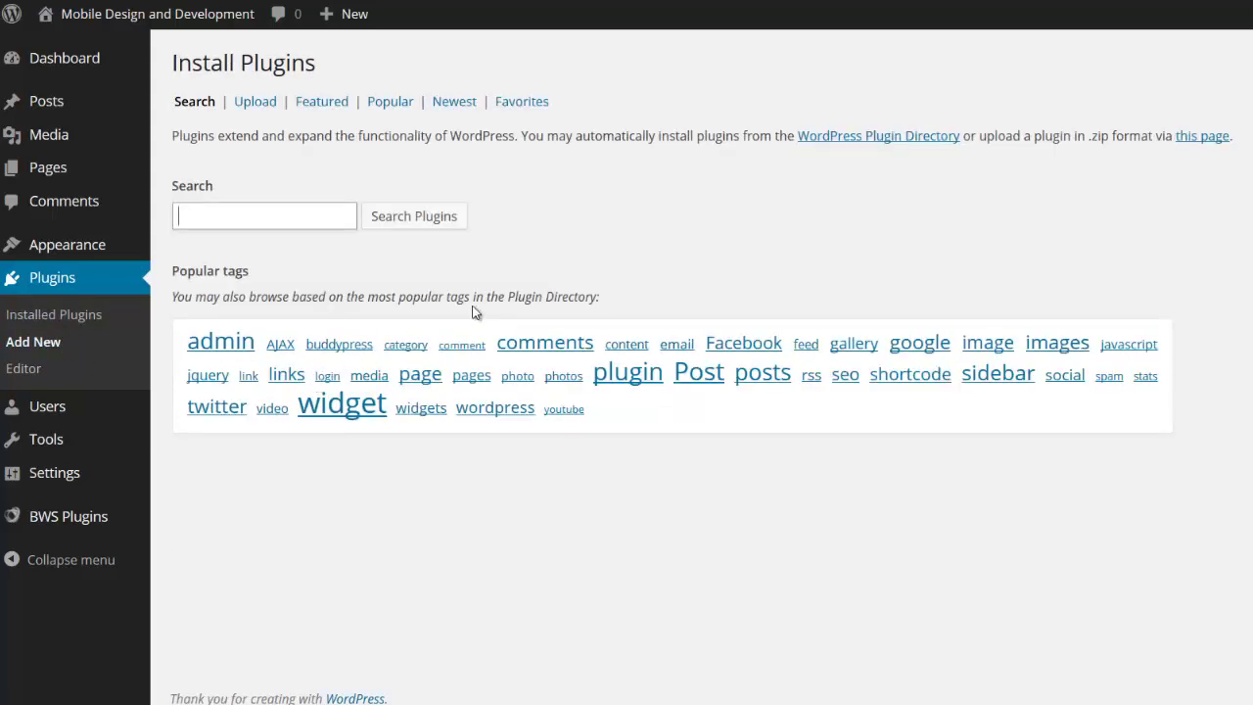
{"action": "type", "text": "portfolio"}
{"action": "left_click", "coordinate": [446, 231]}
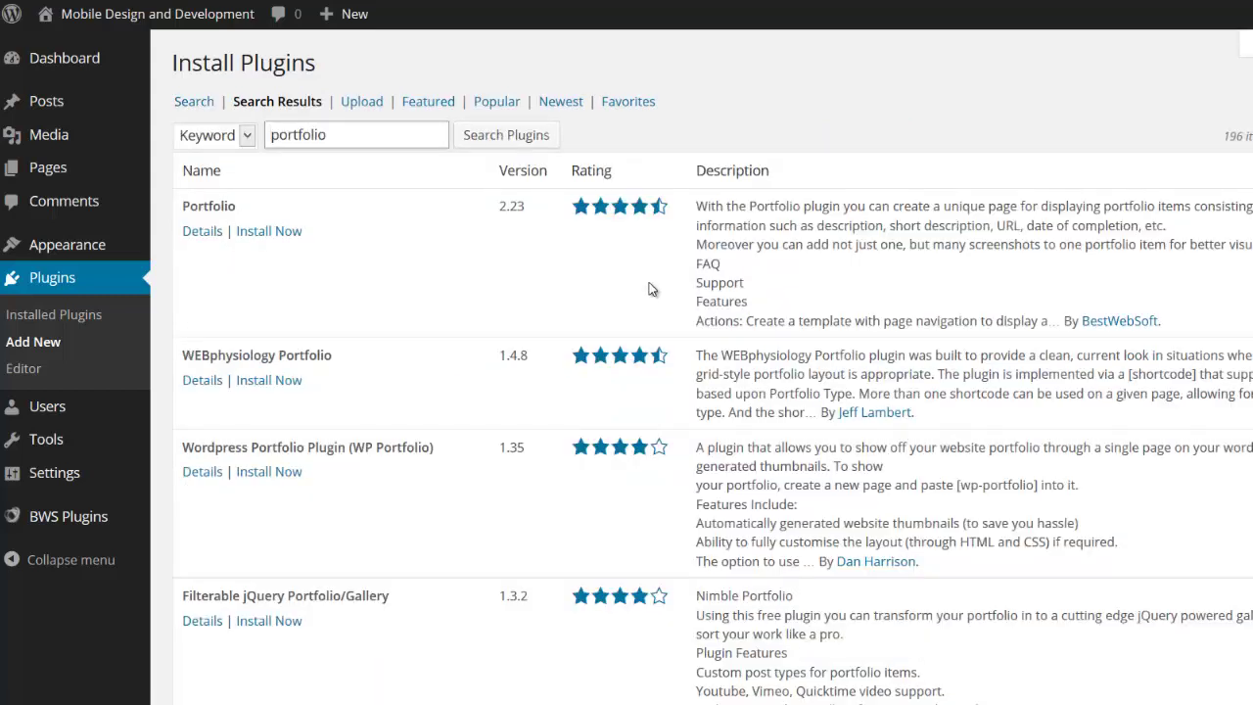
- Find Aeolus - Creative Portfolio among the search results, install it and activate the plugin
{"action": "scroll", "coordinate": [649, 289], "scroll_direction": "down", "scroll_amount": 6}
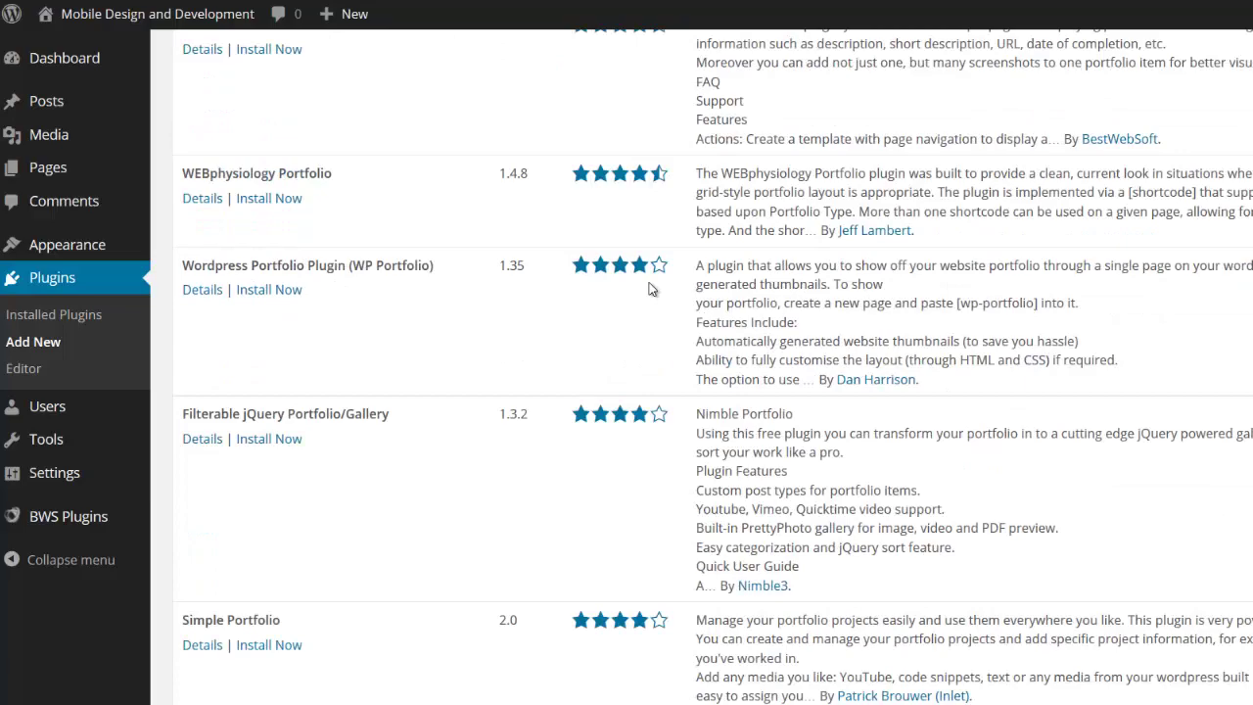
{"action": "scroll", "coordinate": [649, 289], "scroll_direction": "down", "scroll_amount": 6}
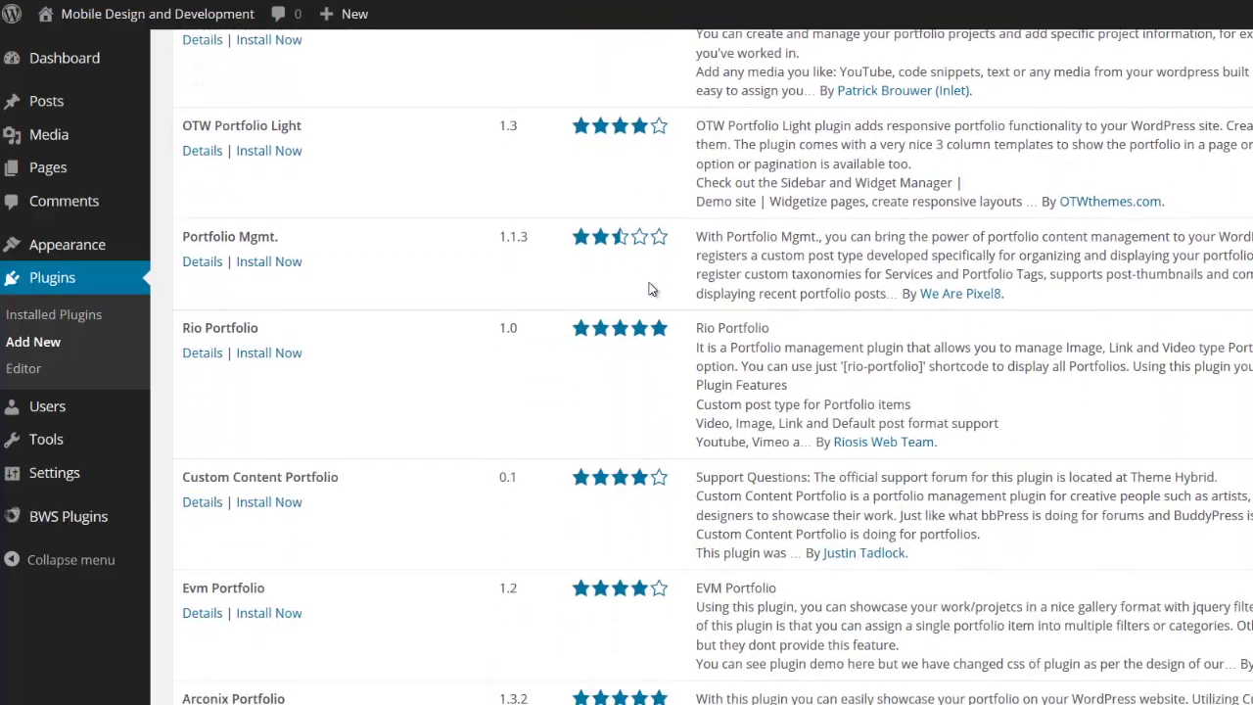
{"action": "scroll", "coordinate": [649, 289], "scroll_direction": "down", "scroll_amount": 4}
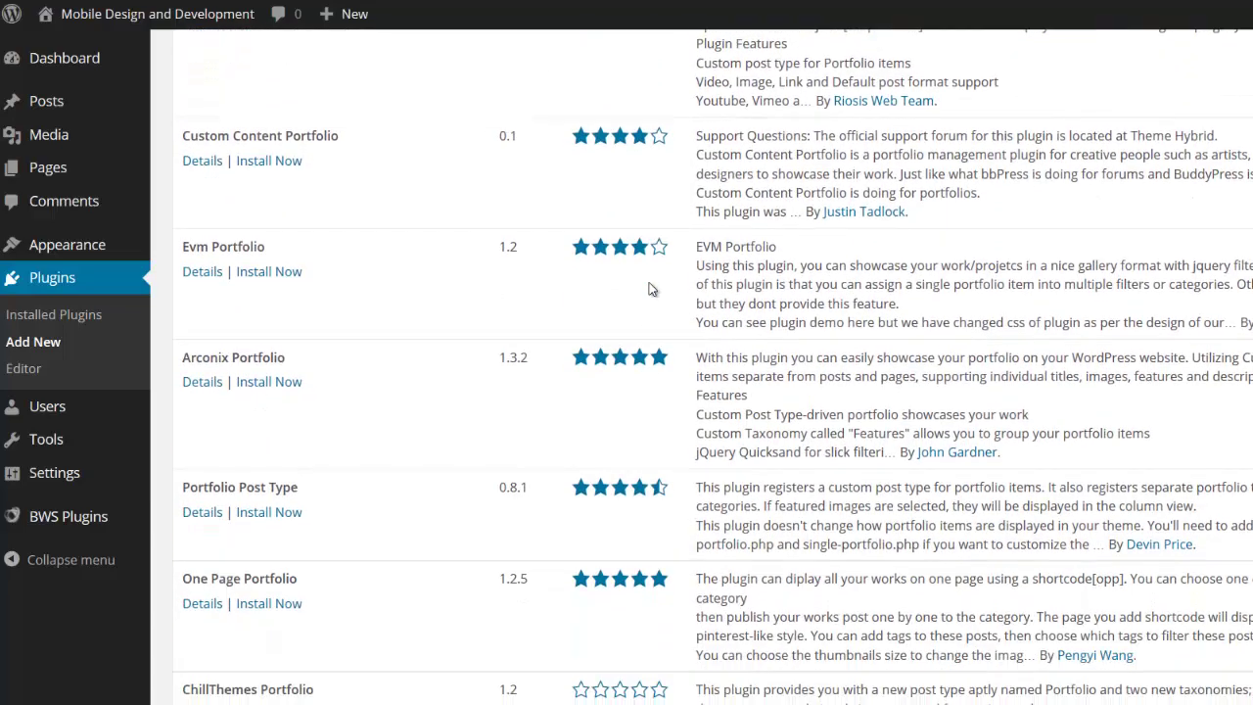
{"action": "scroll", "coordinate": [649, 288], "scroll_direction": "down", "scroll_amount": 4}
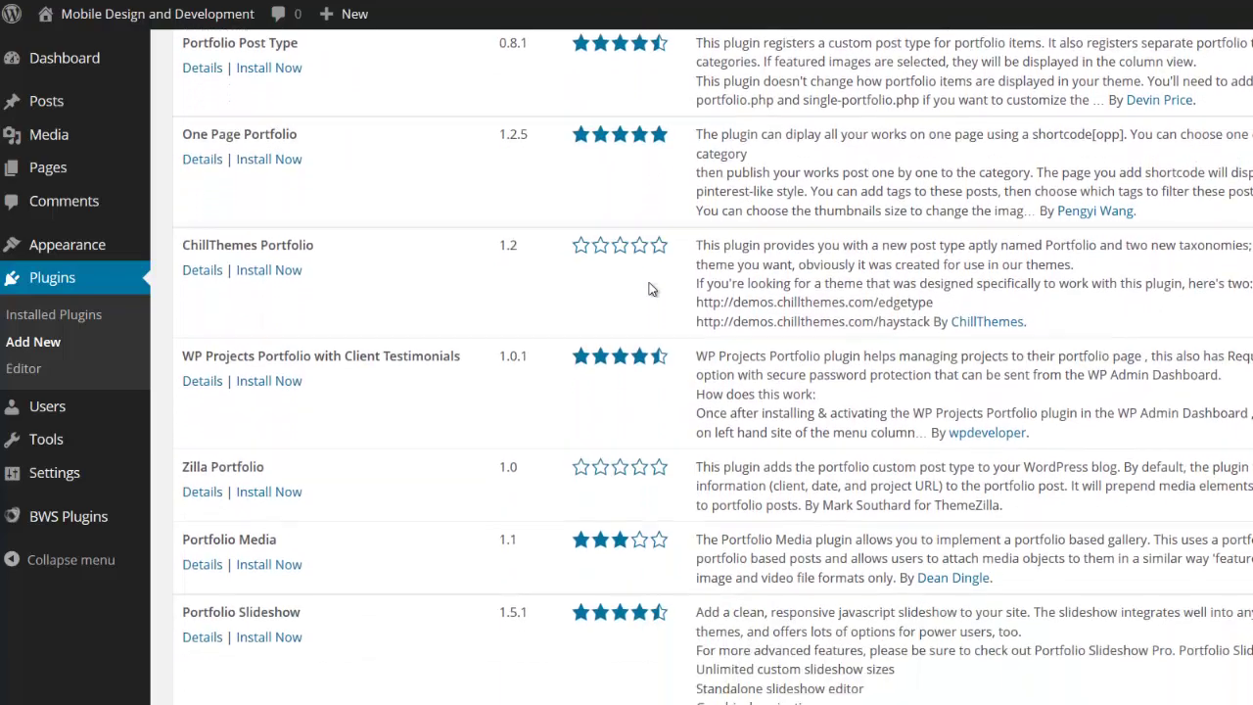
{"action": "scroll", "coordinate": [649, 288], "scroll_direction": "down", "scroll_amount": 6}
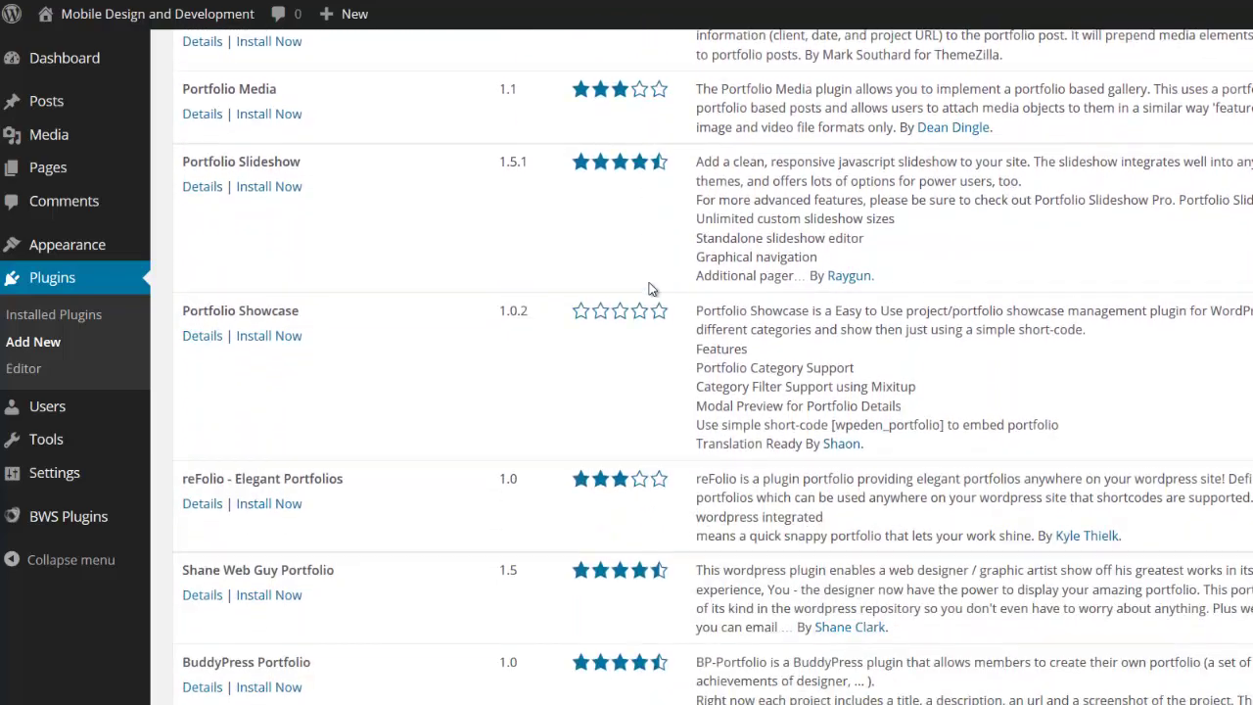
{"action": "scroll", "coordinate": [649, 288], "scroll_direction": "down", "scroll_amount": 3}
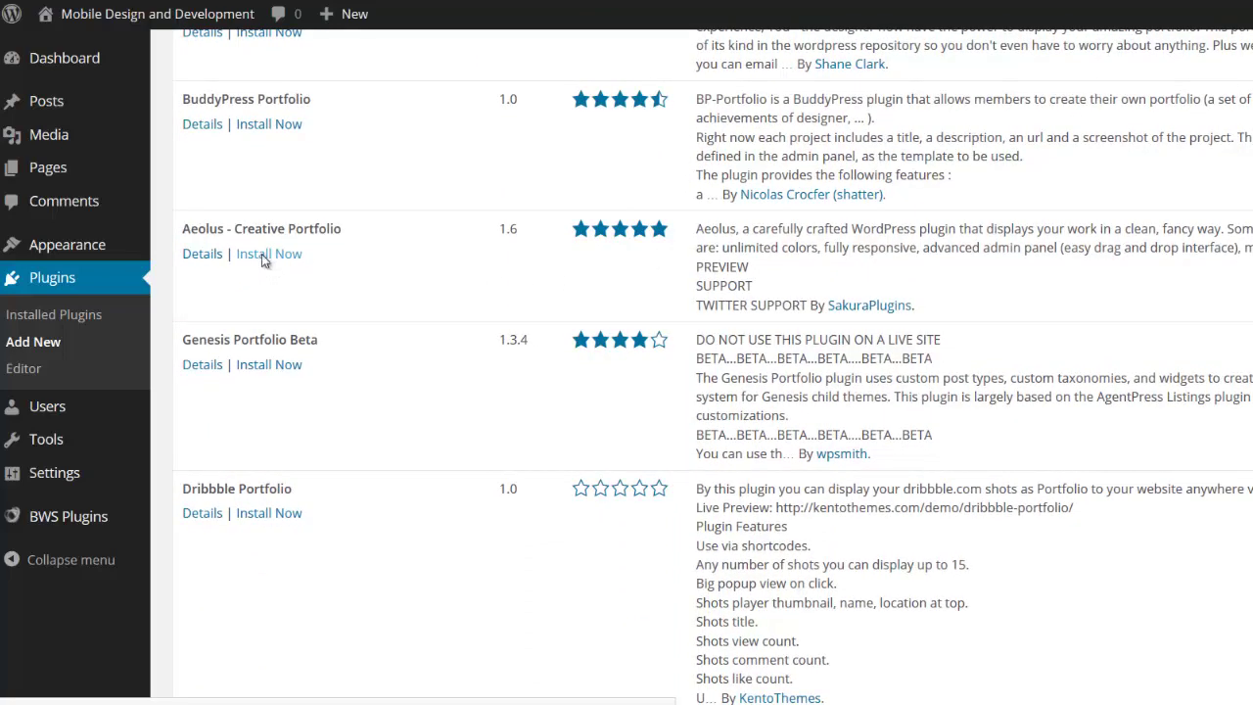
{"action": "left_click", "coordinate": [262, 255]}
{"action": "left_click", "coordinate": [721, 311]}
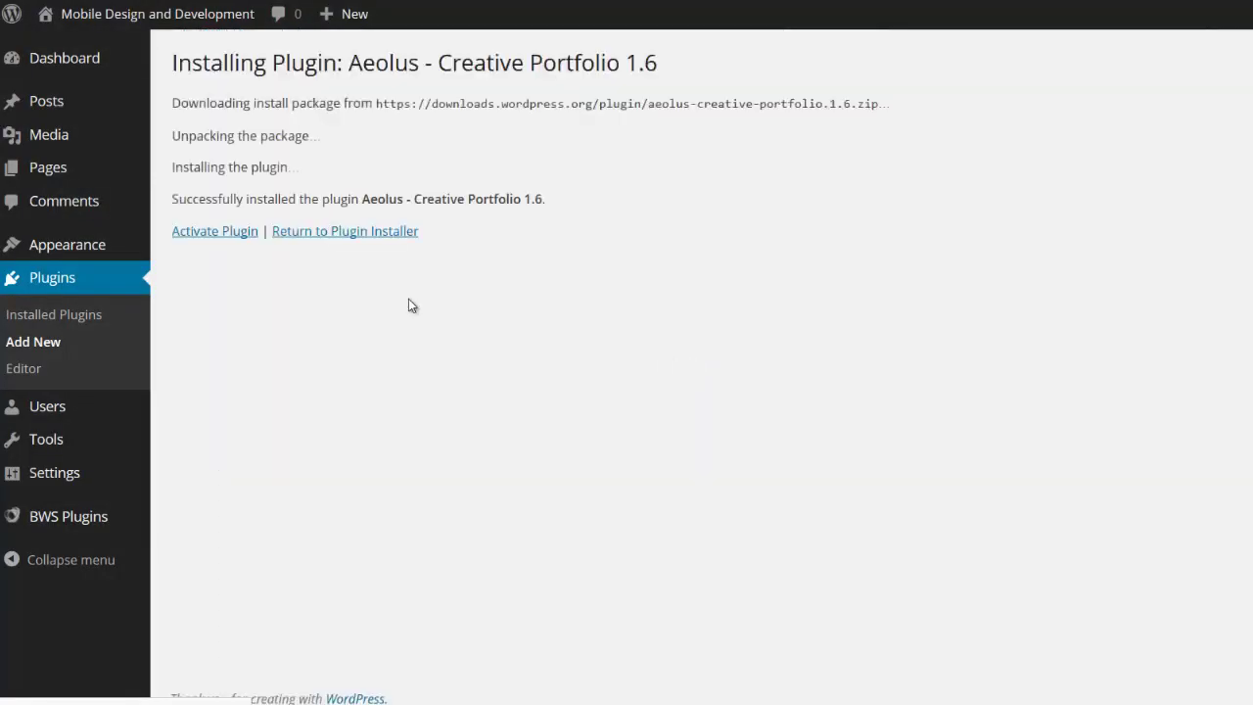
{"action": "left_click", "coordinate": [216, 233]}
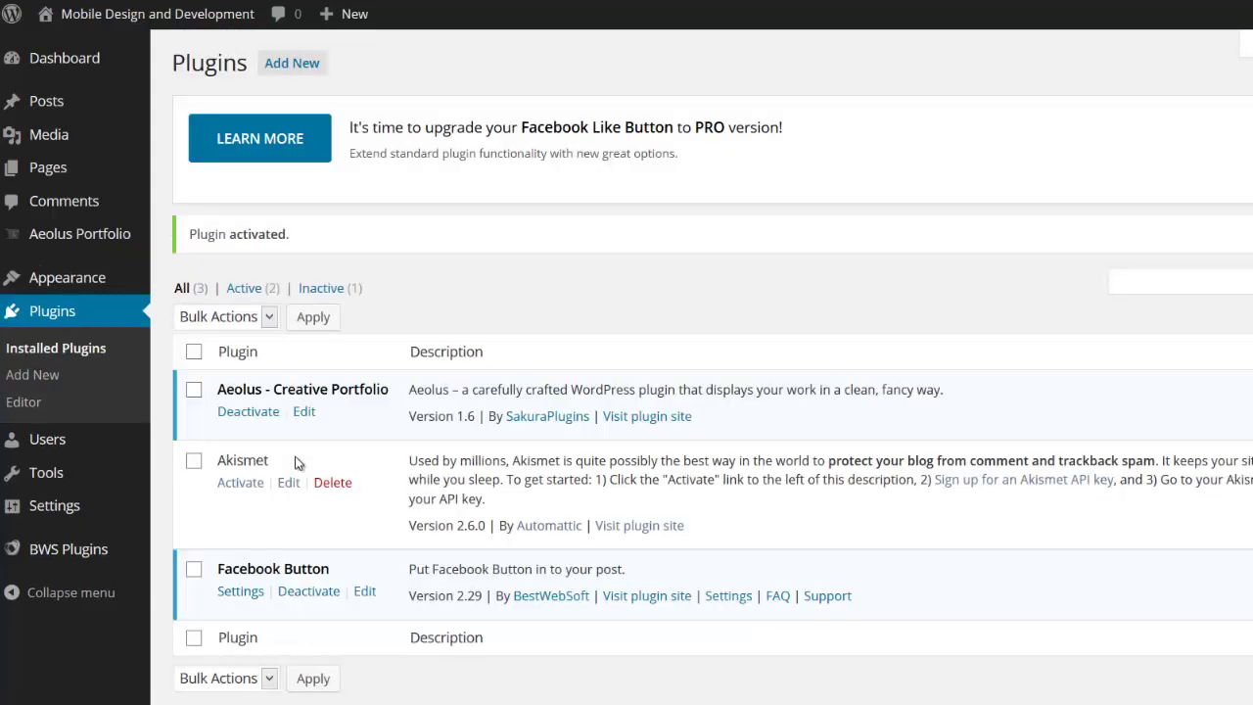
- In the Aeolus plugin settings, set the portfolio re-write slug to "Portfolio"
{"action": "mouse_move", "coordinate": [39, 239]}
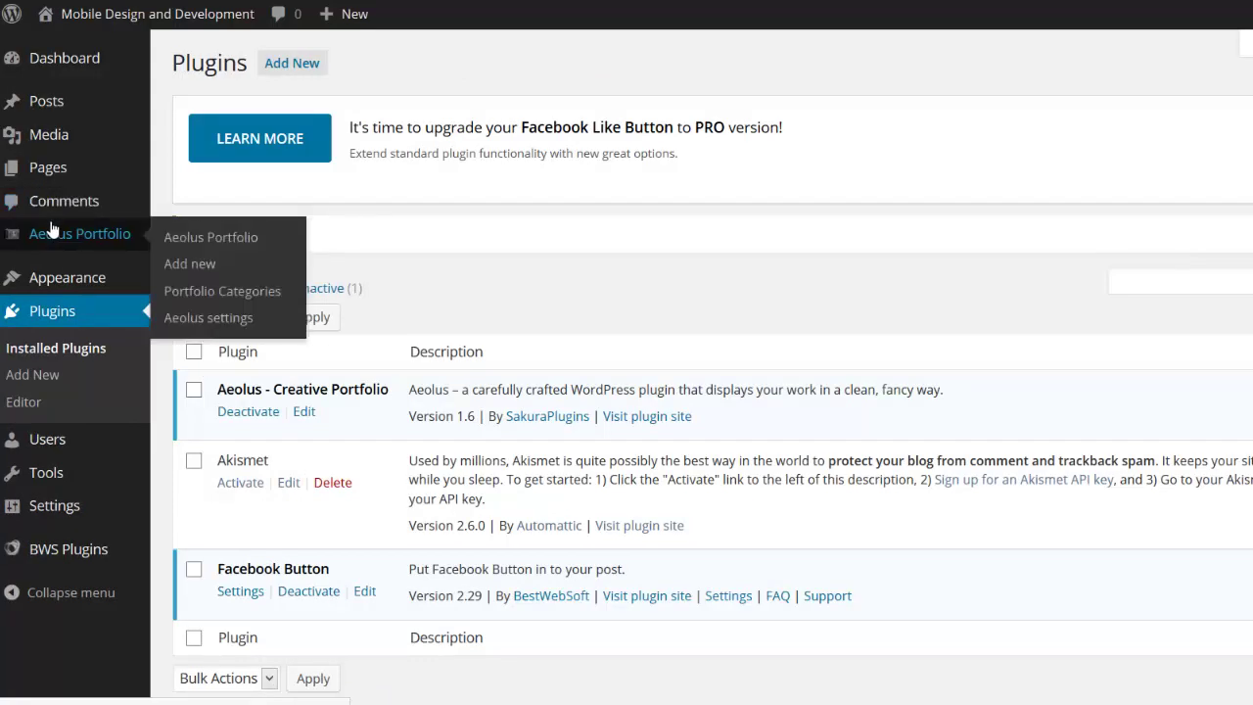
{"action": "left_click", "coordinate": [208, 318]}
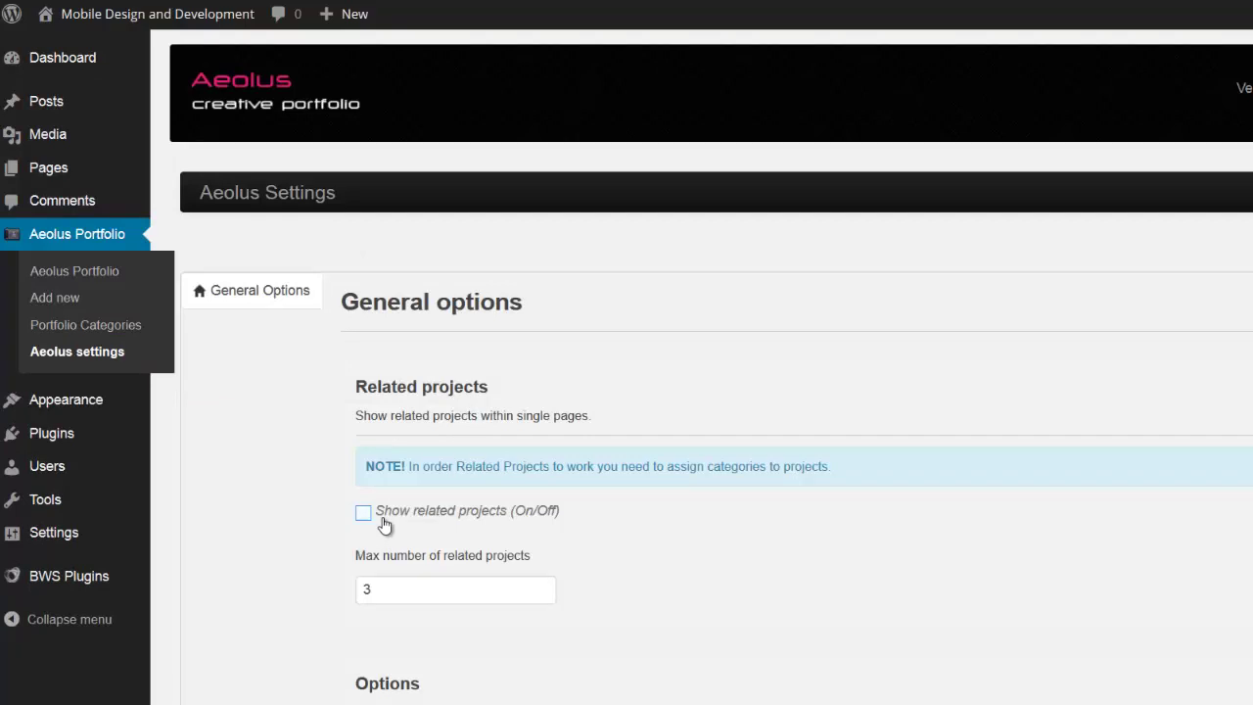
{"action": "scroll", "coordinate": [403, 535], "scroll_direction": "down", "scroll_amount": 2}
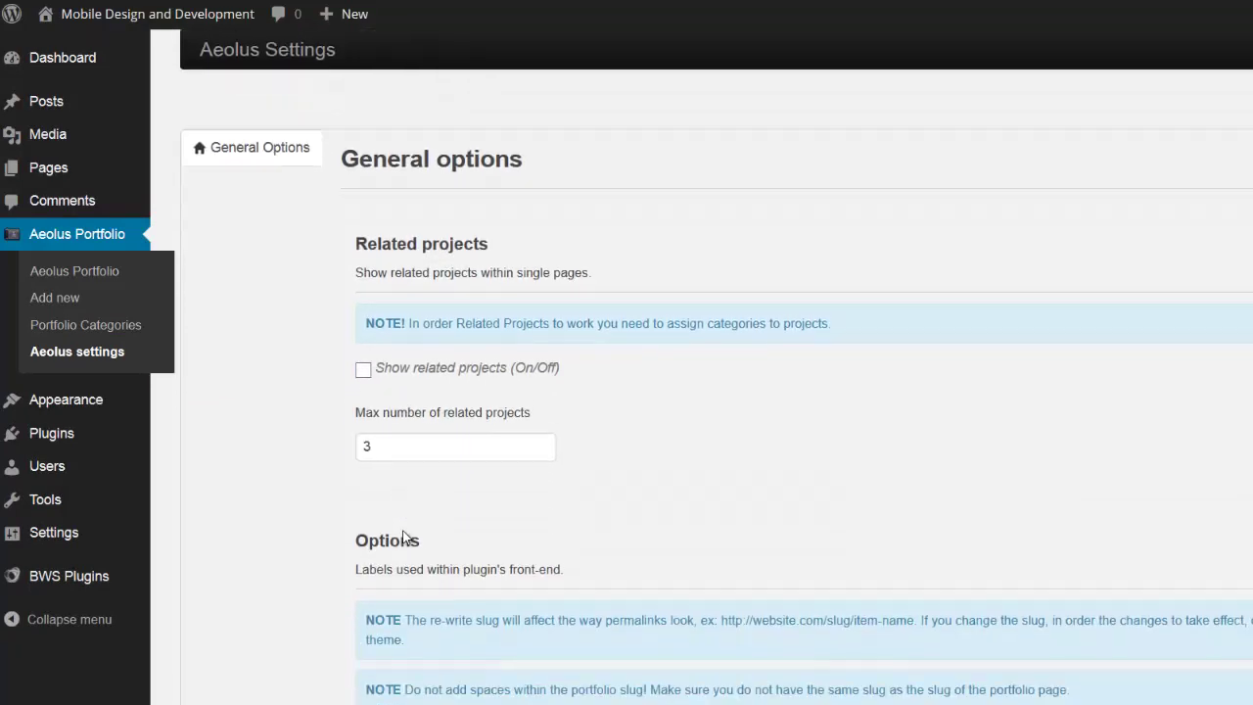
{"action": "scroll", "coordinate": [403, 536], "scroll_direction": "down", "scroll_amount": 2}
{"action": "scroll", "coordinate": [403, 534], "scroll_direction": "down", "scroll_amount": 1}
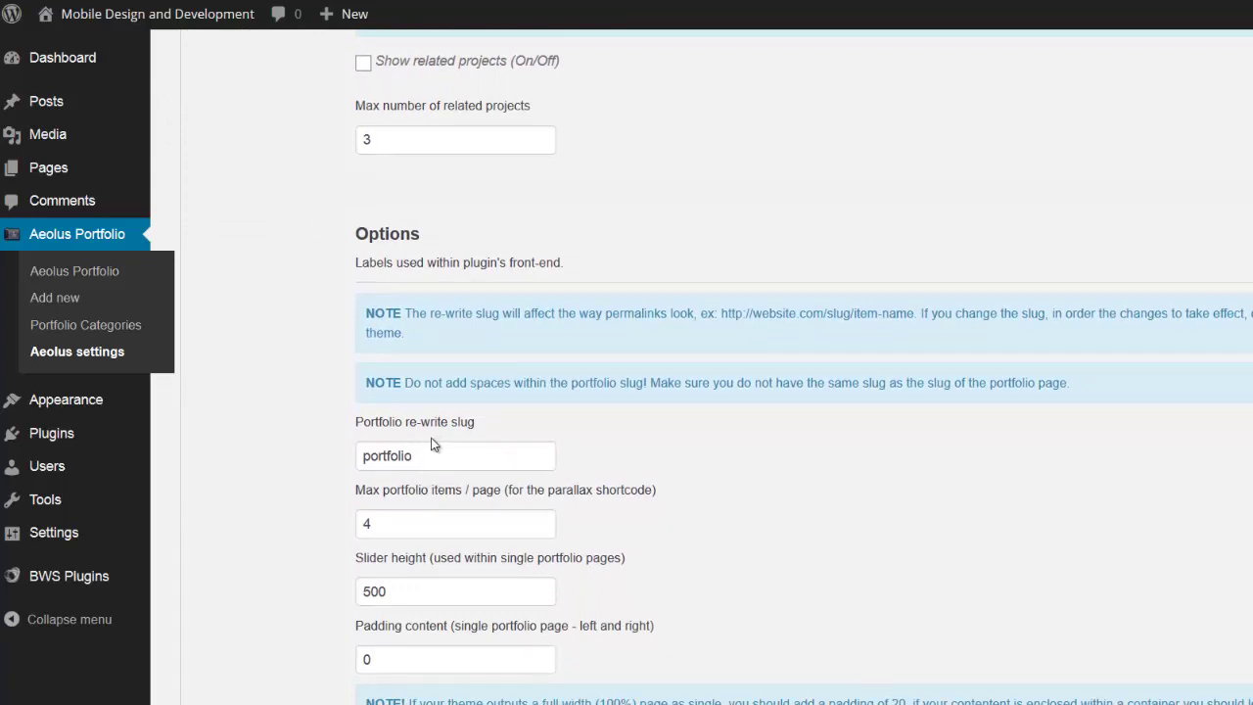
{"action": "double_click", "coordinate": [377, 458]}
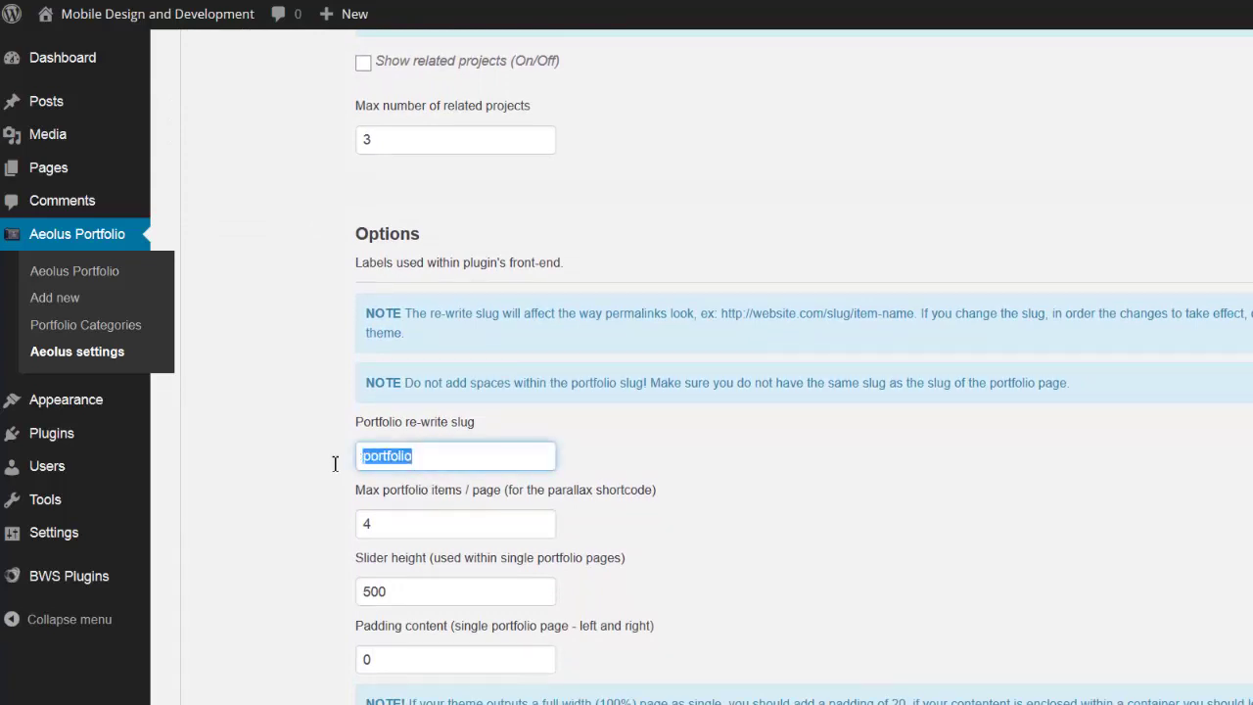
{"action": "type", "text": "Portfolio"}
- Review the remaining Aeolus settings, from slider height and labels to primary color and available shortcodes
{"action": "scroll", "coordinate": [396, 548], "scroll_direction": "down", "scroll_amount": 3}
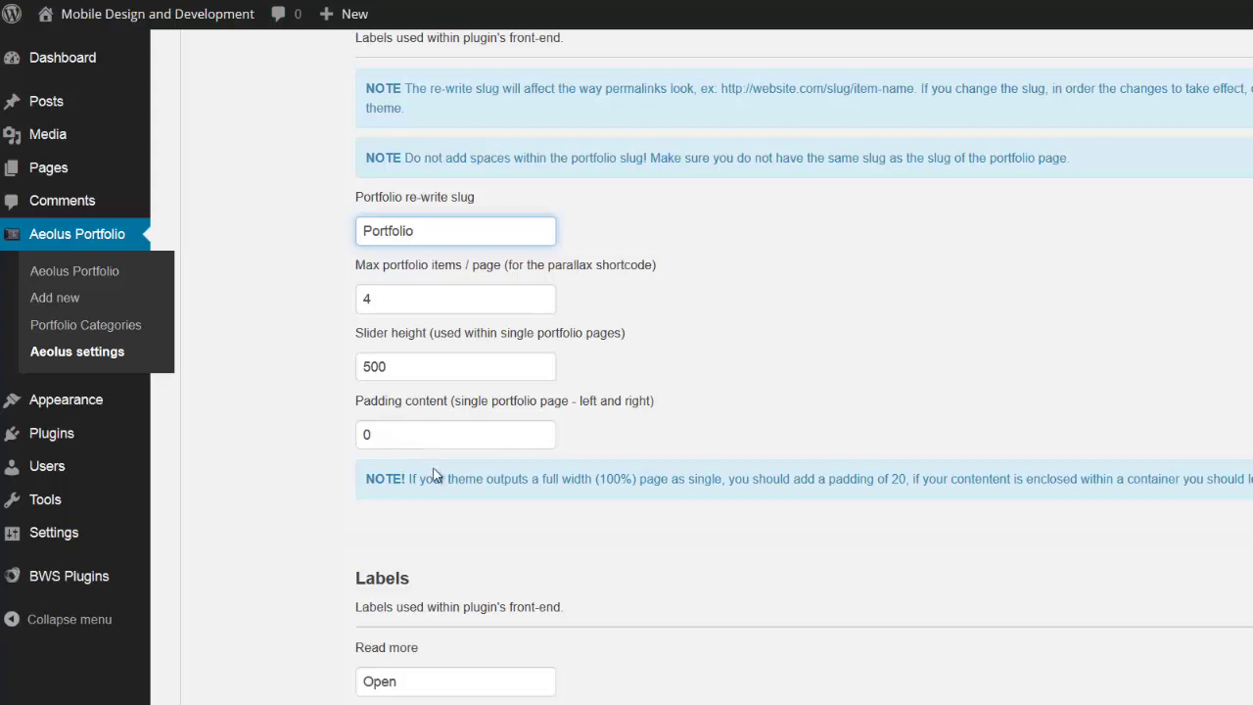
{"action": "scroll", "coordinate": [412, 546], "scroll_direction": "down", "scroll_amount": 4}
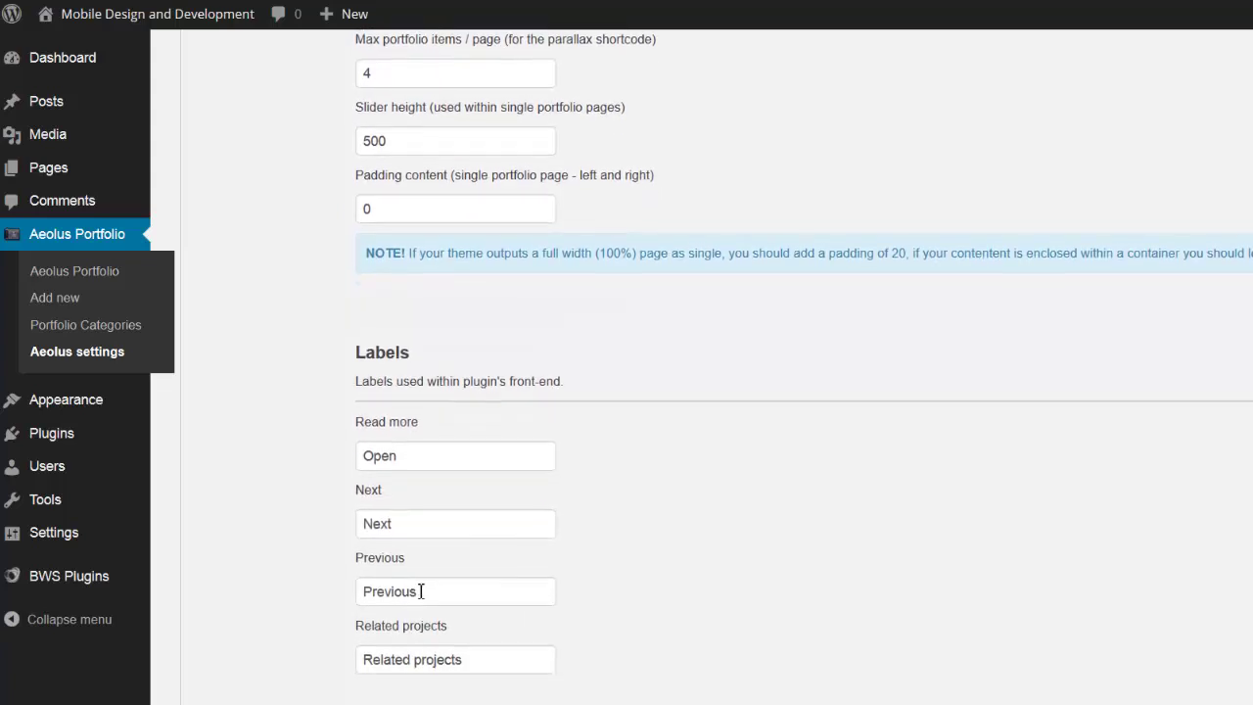
{"action": "scroll", "coordinate": [418, 591], "scroll_direction": "down", "scroll_amount": 3}
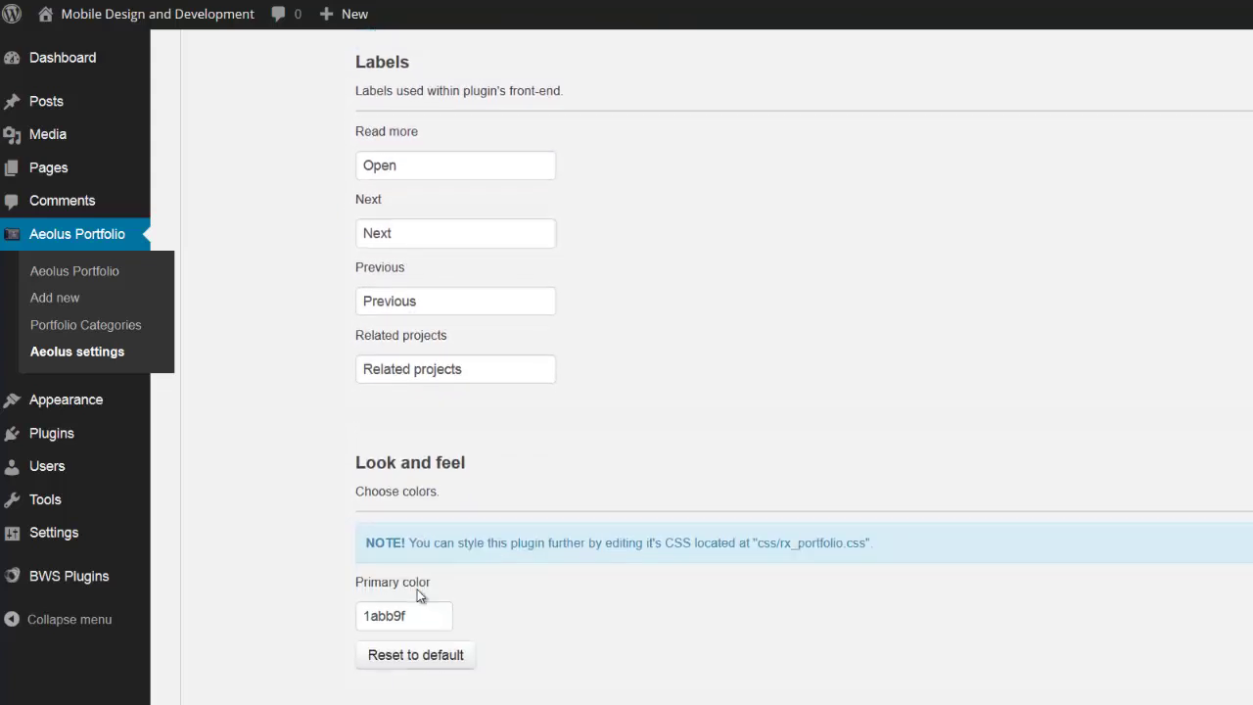
{"action": "scroll", "coordinate": [417, 595], "scroll_direction": "down", "scroll_amount": 4}
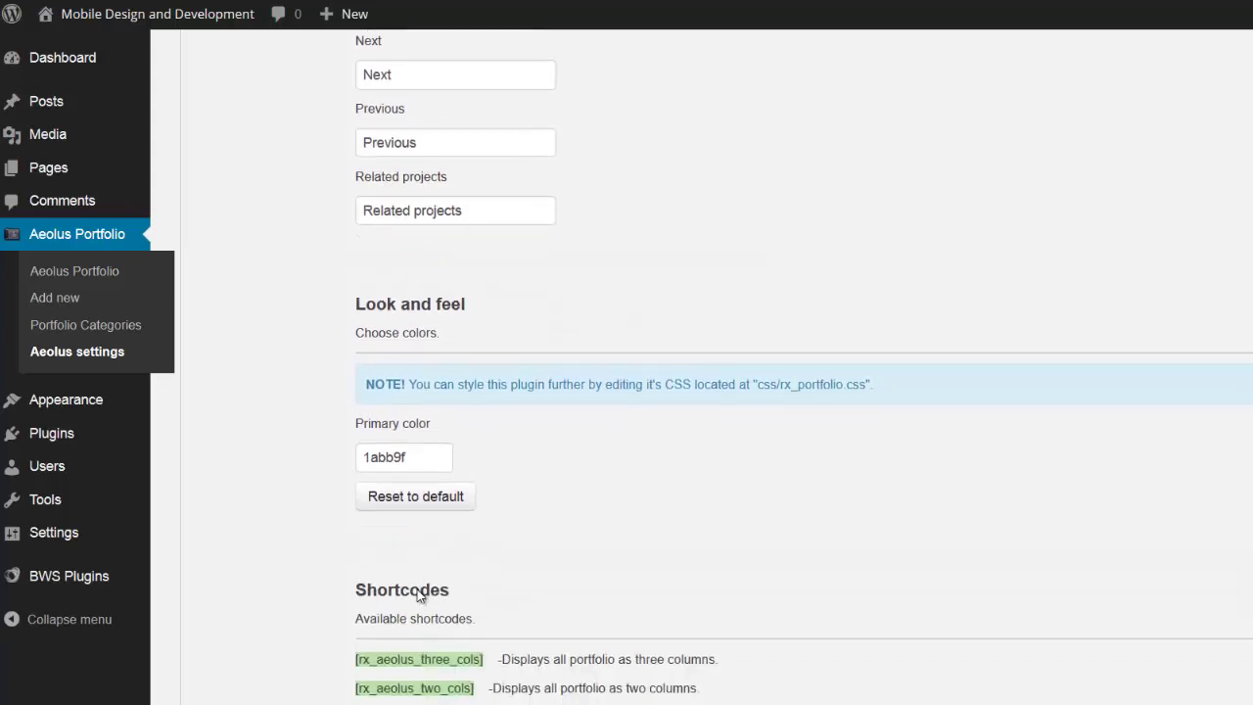
{"action": "scroll", "coordinate": [417, 593], "scroll_direction": "down", "scroll_amount": 1}
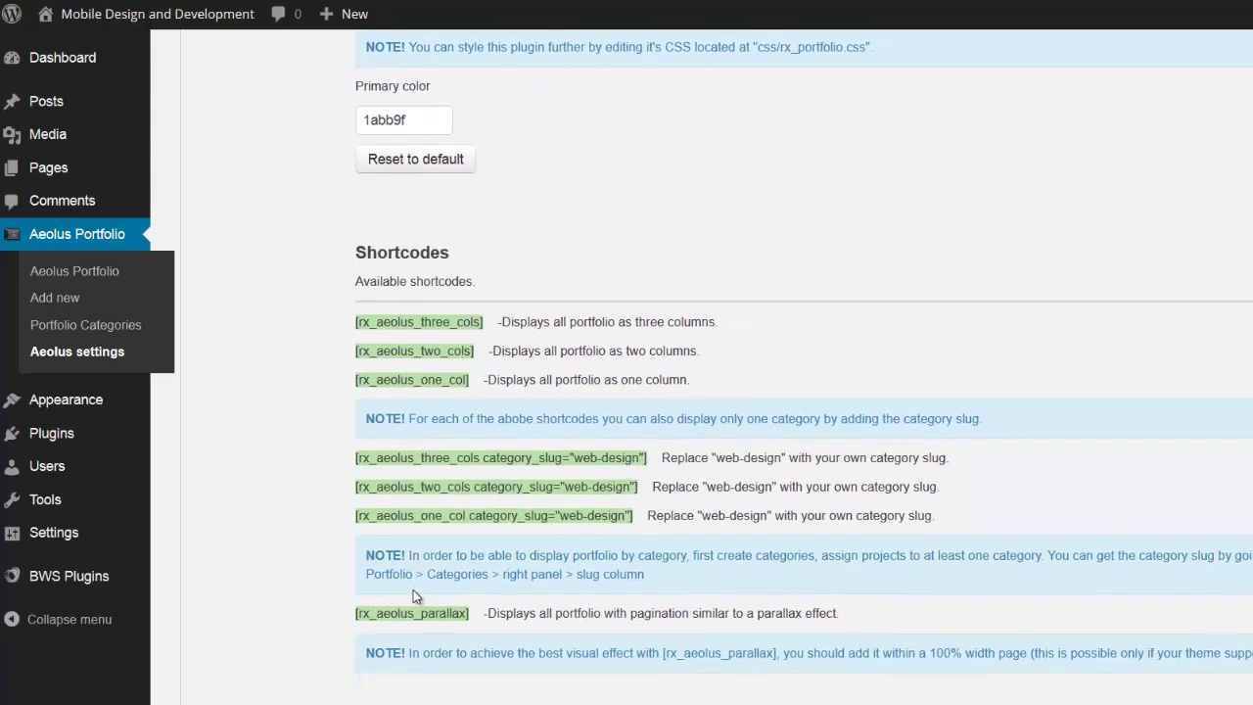
{"action": "scroll", "coordinate": [419, 593], "scroll_direction": "down", "scroll_amount": 2}
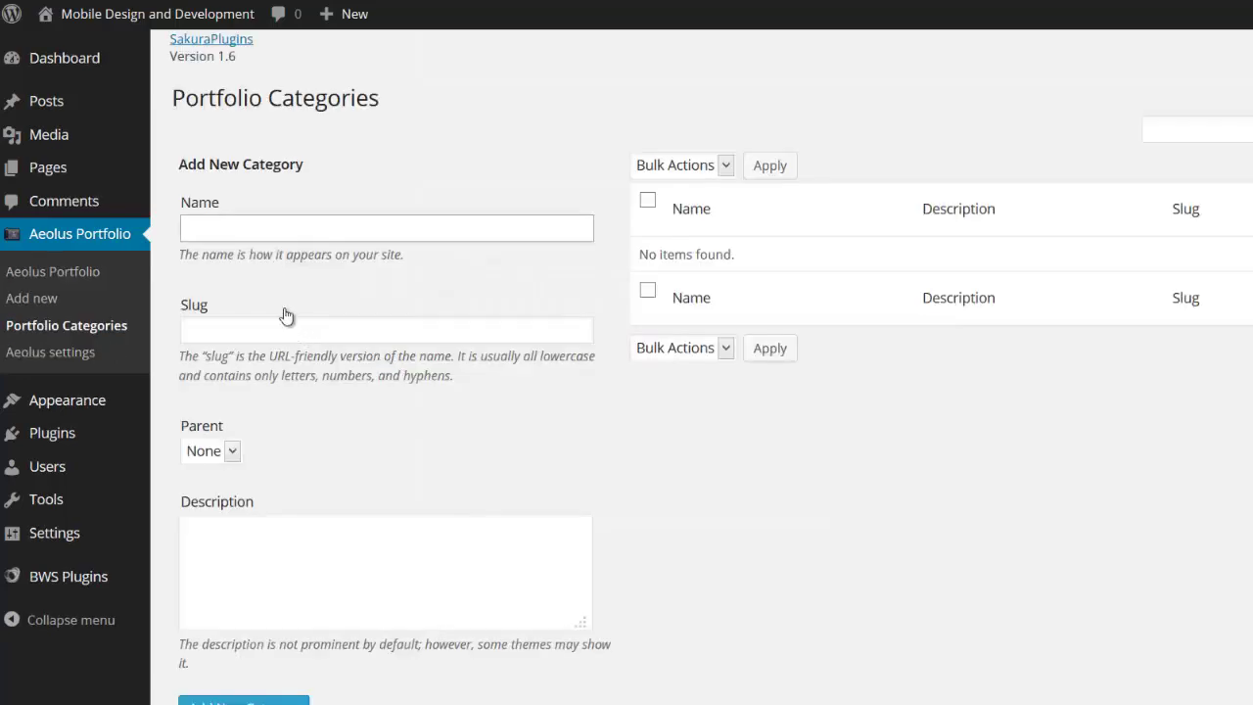
- Add a portfolio category named "Dogs" with slug "dogs", no parent and the description "my dogs"
{"action": "type", "text": "Dogs"}
{"action": "key", "text": "Tab"}
{"action": "type", "text": "d"}
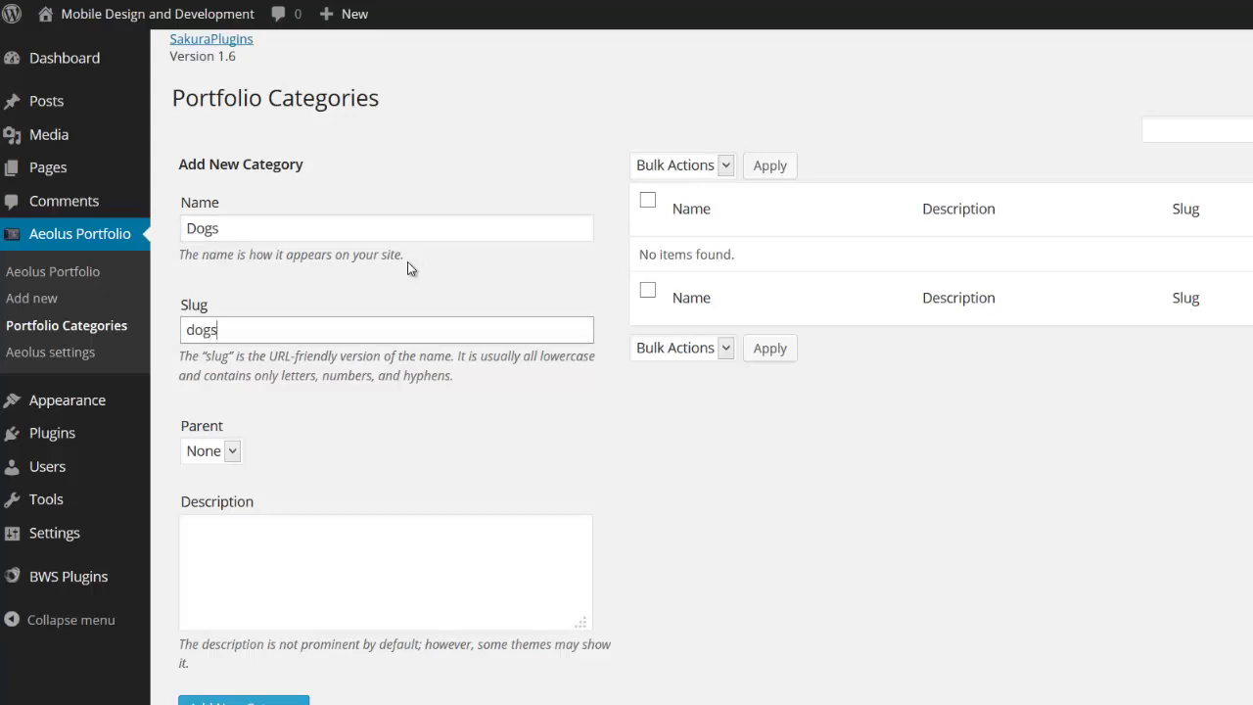
{"action": "left_click", "coordinate": [244, 458]}
{"action": "left_click", "coordinate": [245, 458]}
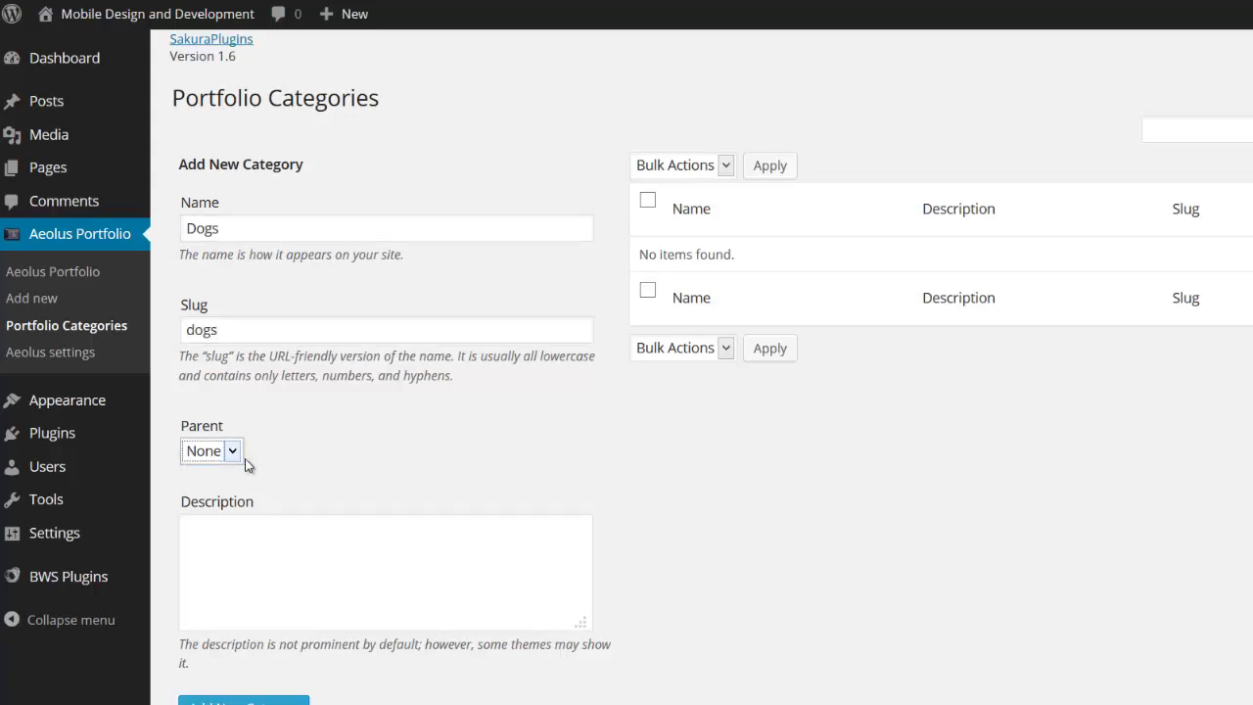
{"action": "left_click", "coordinate": [288, 534]}
{"action": "type", "text": "my dogs"}
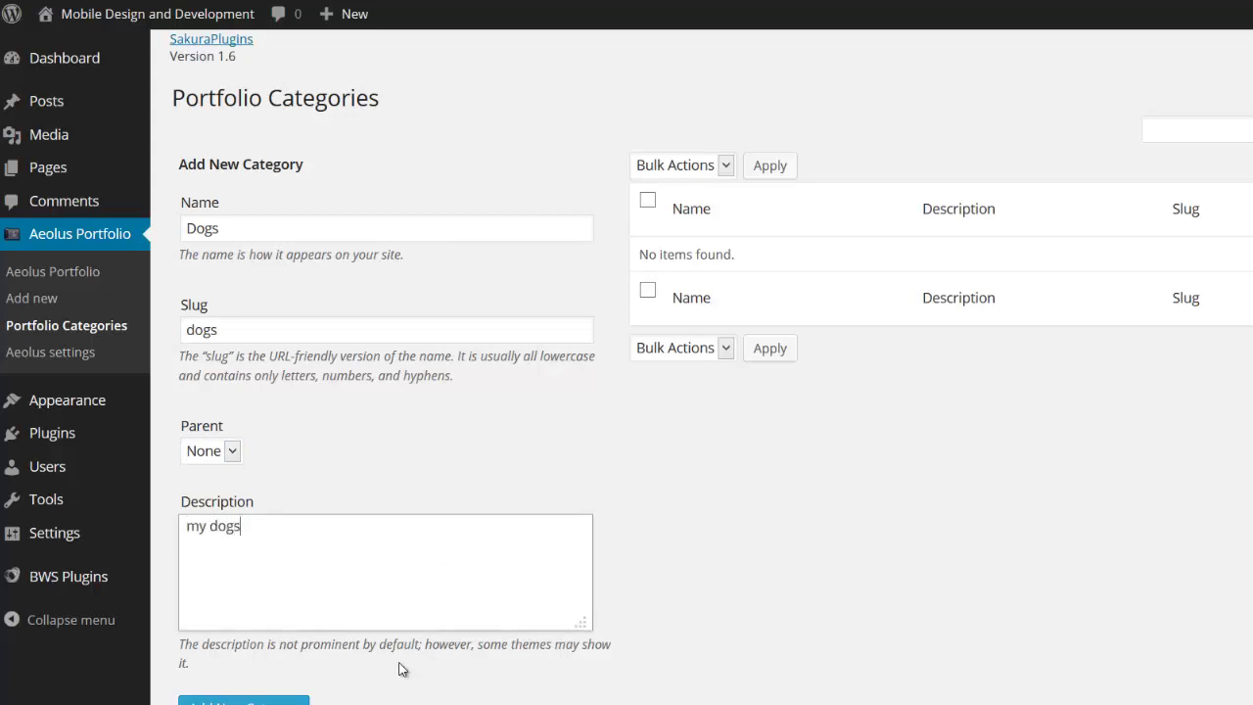
{"action": "left_click", "coordinate": [294, 702]}
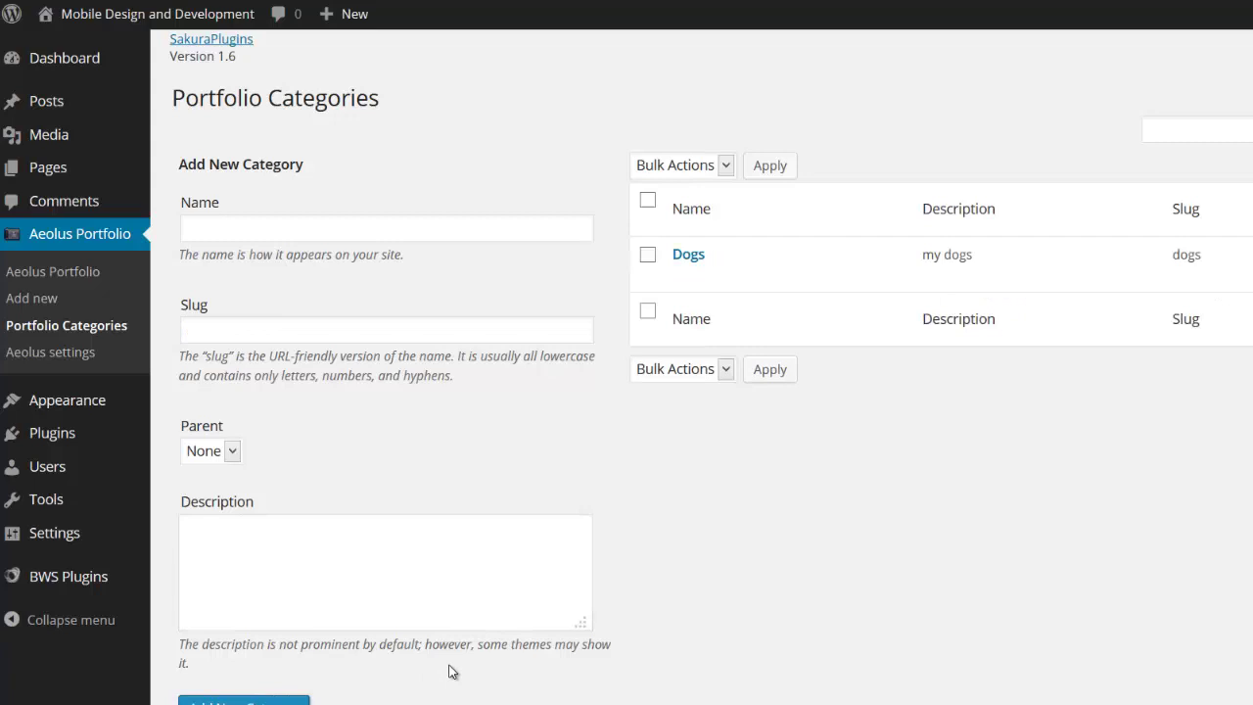
- Add a portfolio category named "merihelp" with slug "merihelp" and the description "Videos from MeriHelp.net"
{"action": "left_click", "coordinate": [355, 235]}
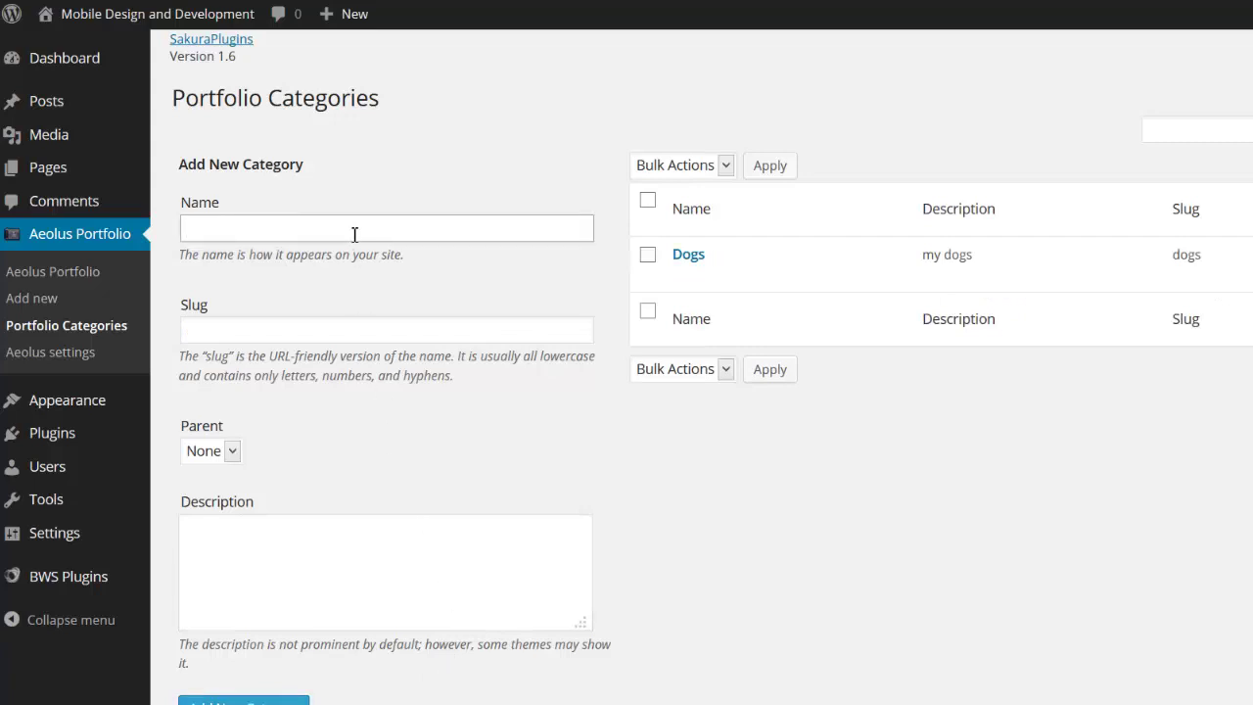
{"action": "type", "text": "merihelp"}
{"action": "key", "text": "Tab"}
{"action": "type", "text": "meriphel"}
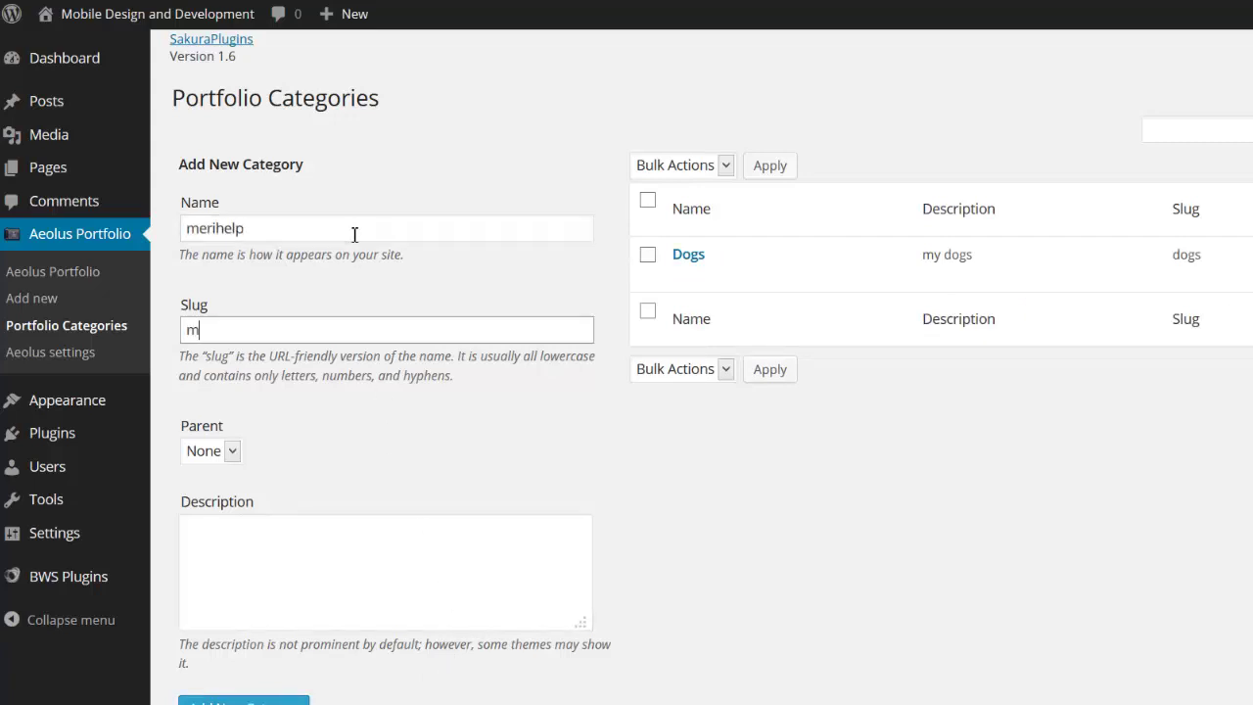
{"action": "key", "text": "BackSpace"}
{"action": "key", "text": "BackSpace"}
{"action": "type", "text": "hel"}
{"action": "key", "text": "Tab"}
{"action": "key", "text": "Tab"}
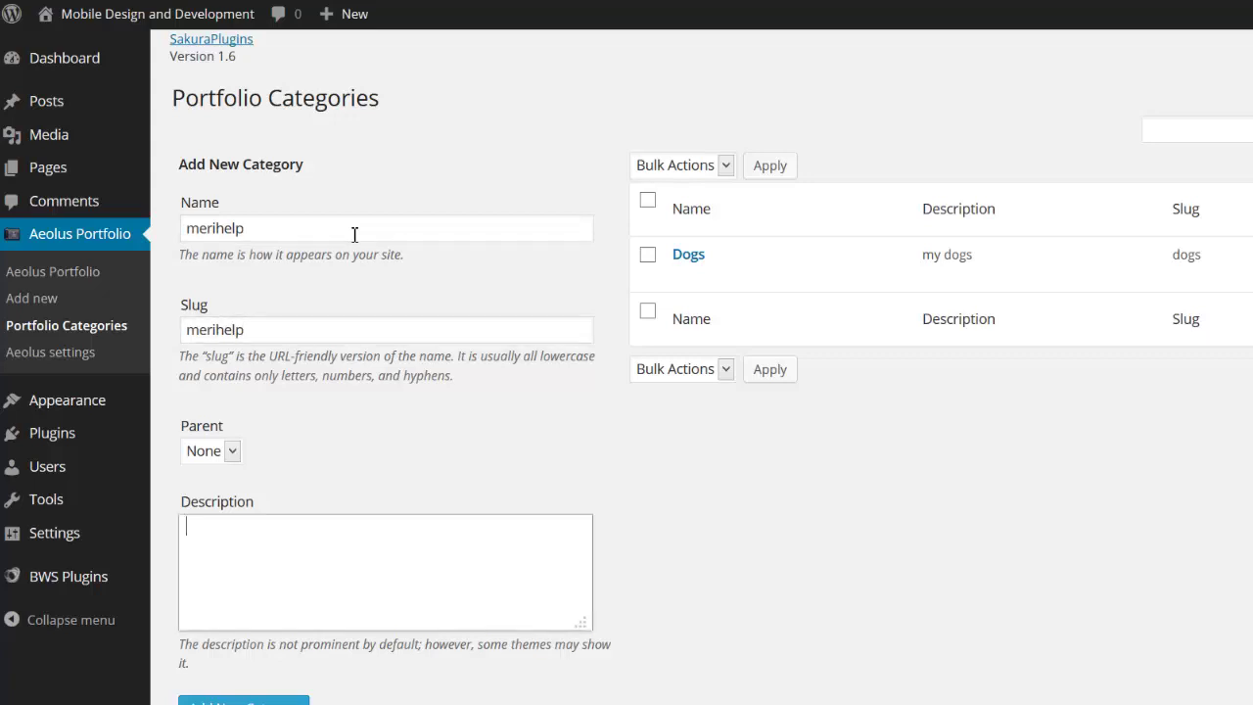
{"action": "type", "text": "Videos from Meri"}
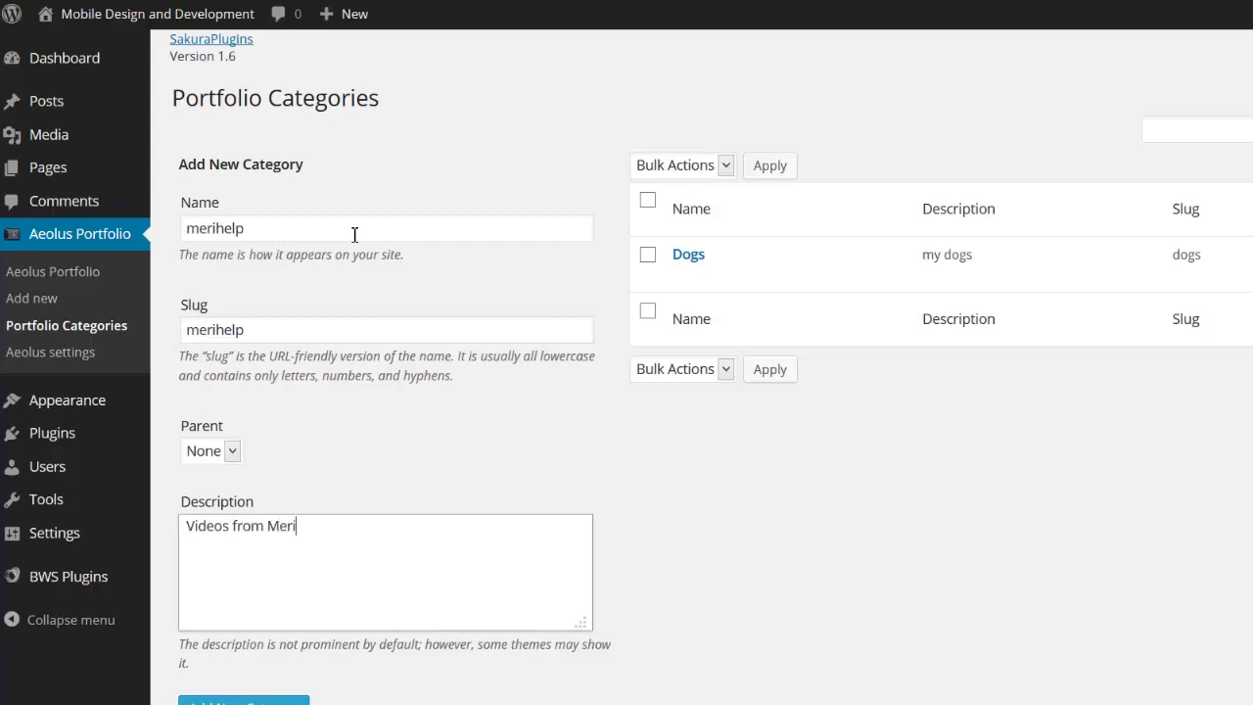
{"action": "type", "text": "Help.net"}
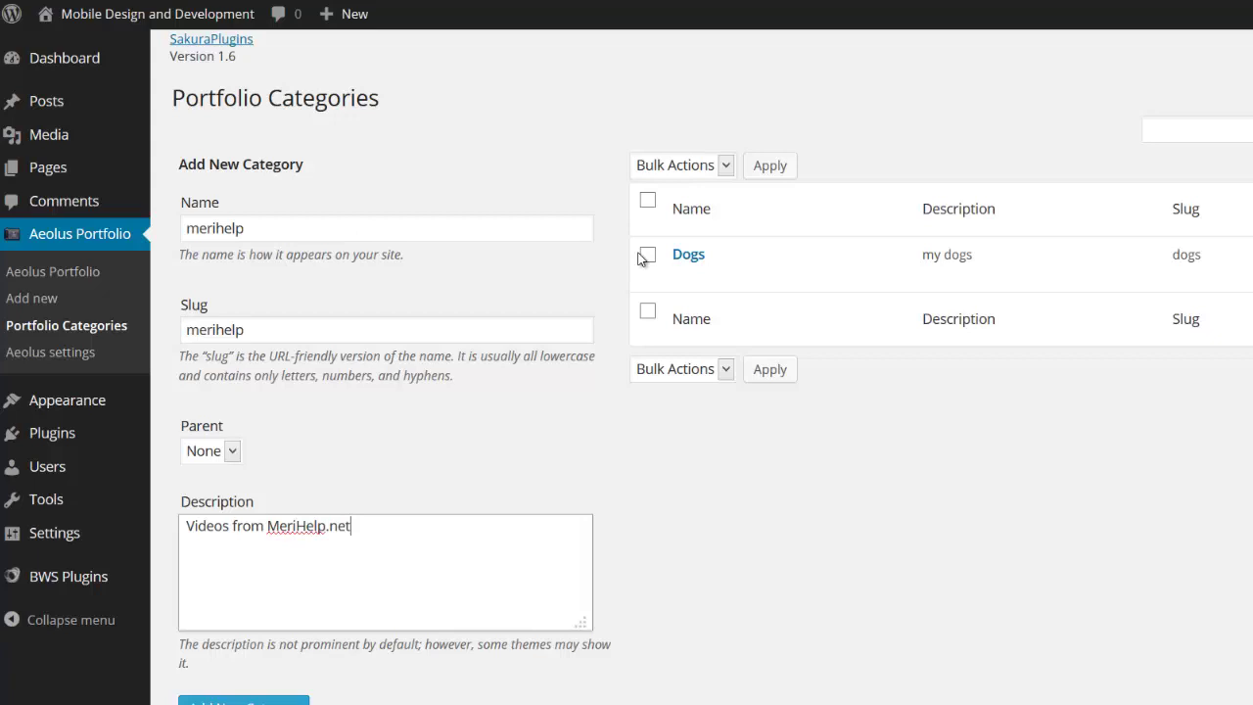
{"action": "scroll", "coordinate": [660, 483], "scroll_direction": "down", "scroll_amount": 1}
{"action": "left_click", "coordinate": [306, 623]}
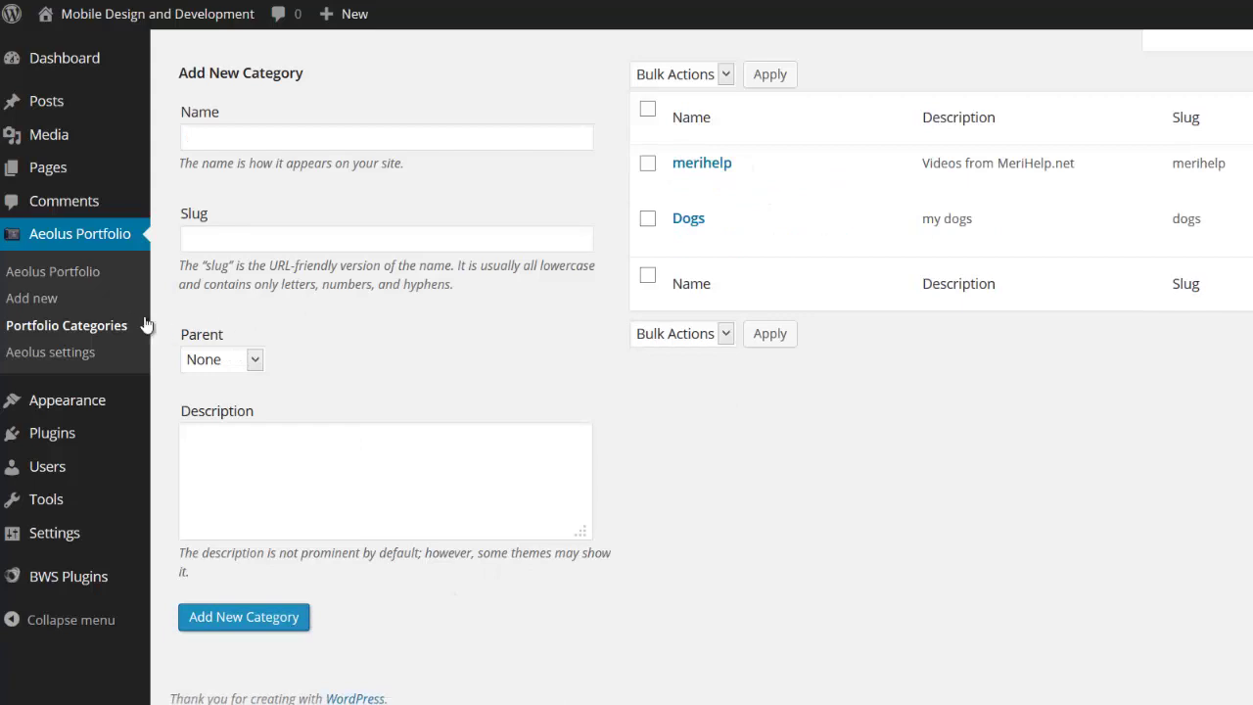
- Move the three existing portfolio items, merihelp.net videos, Portfolio and Nessie, to the trash in one bulk action
{"action": "left_click", "coordinate": [68, 282]}
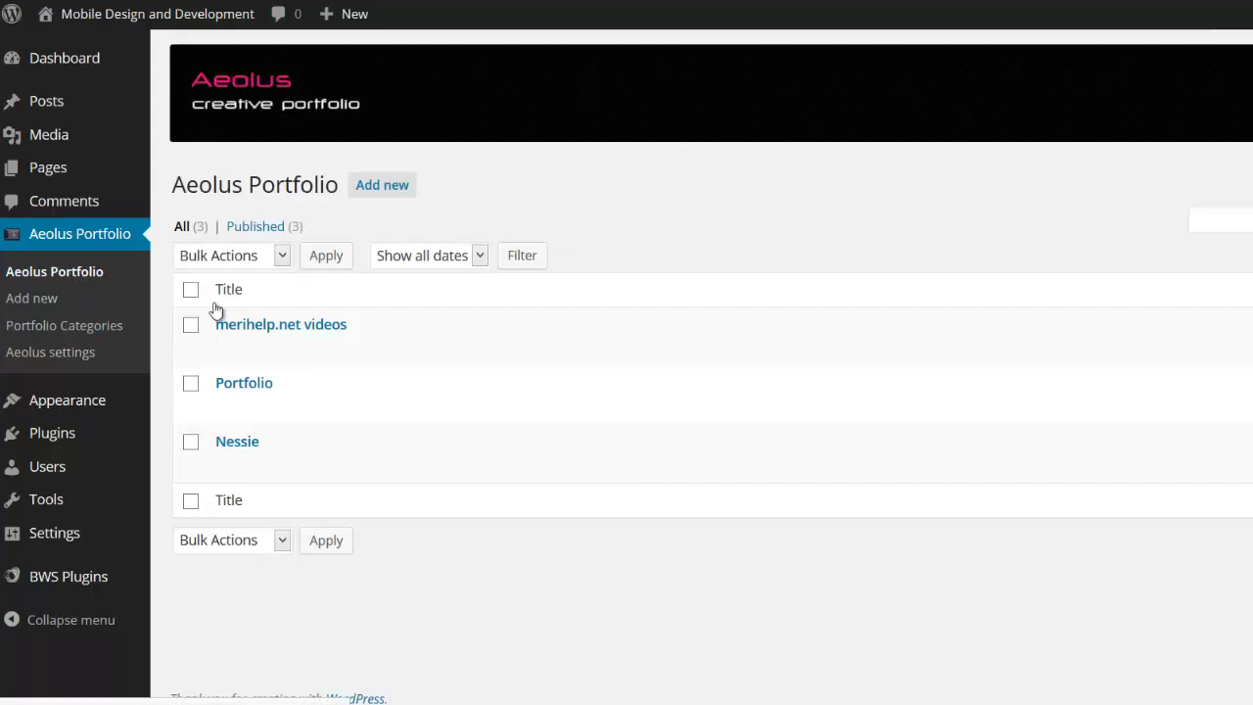
{"action": "mouse_move", "coordinate": [228, 463]}
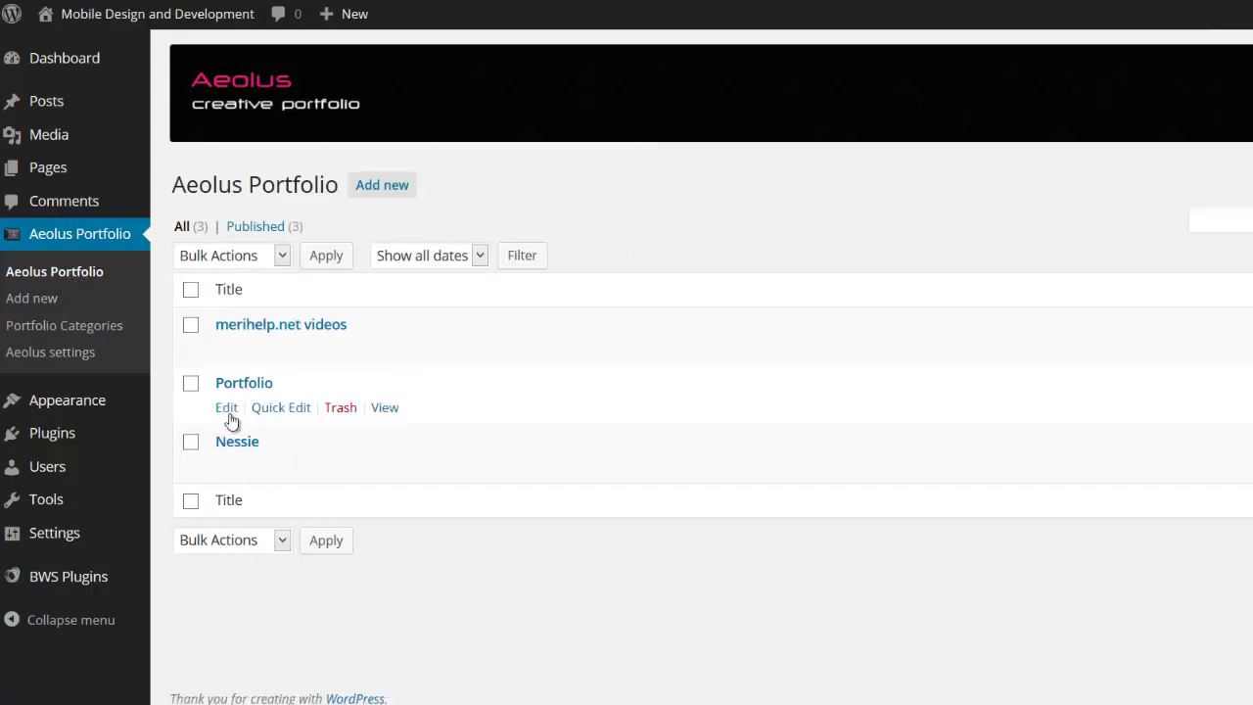
{"action": "left_click", "coordinate": [191, 443]}
{"action": "left_click", "coordinate": [191, 383]}
{"action": "left_click", "coordinate": [191, 325]}
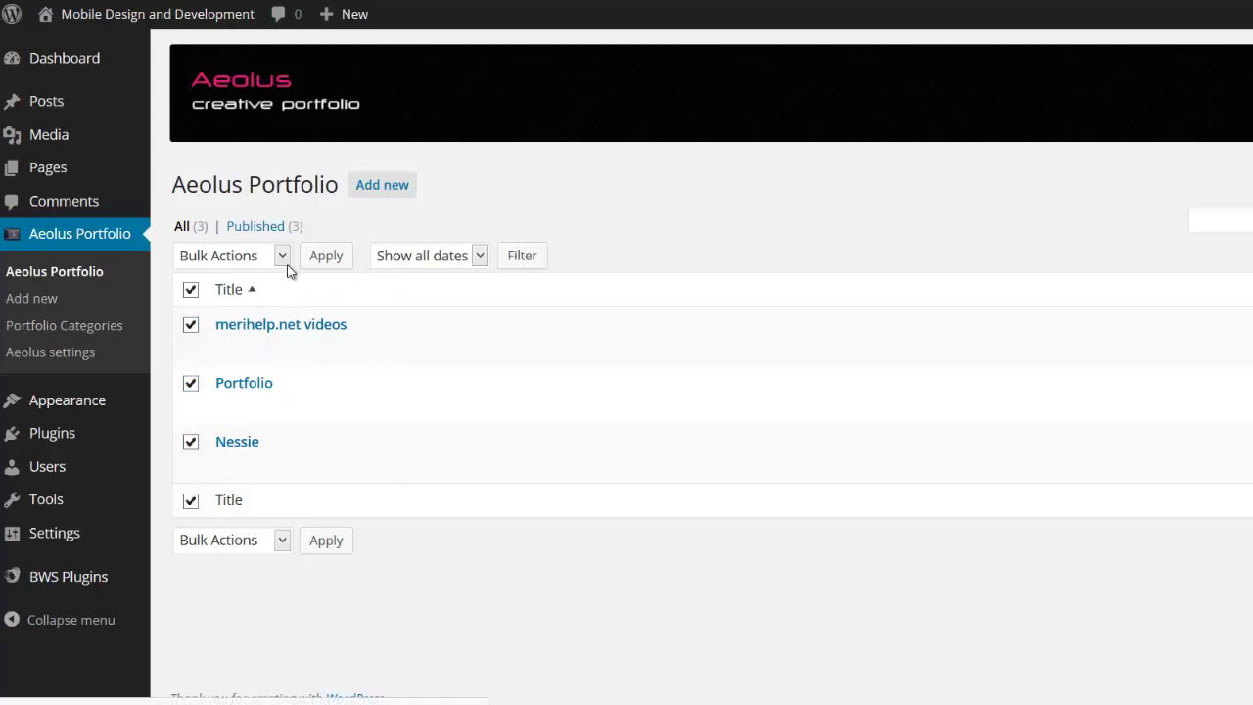
{"action": "left_click", "coordinate": [281, 259]}
{"action": "left_click", "coordinate": [266, 318]}
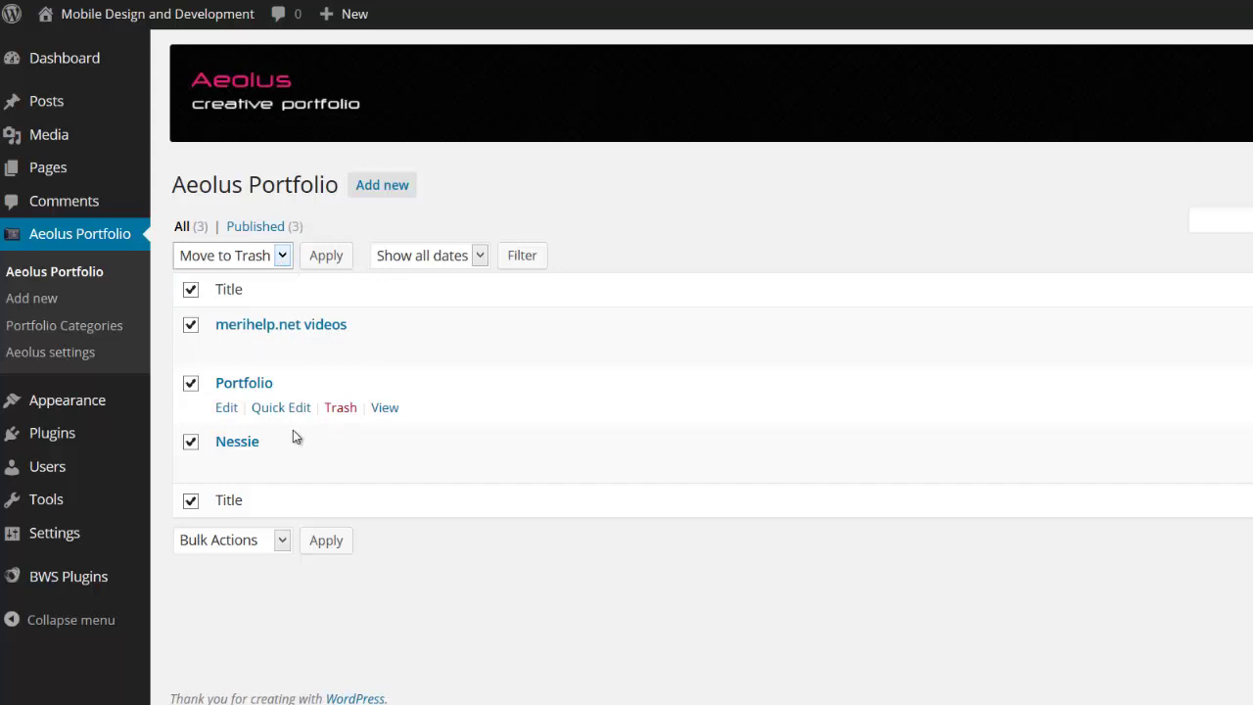
{"action": "left_click", "coordinate": [326, 545]}
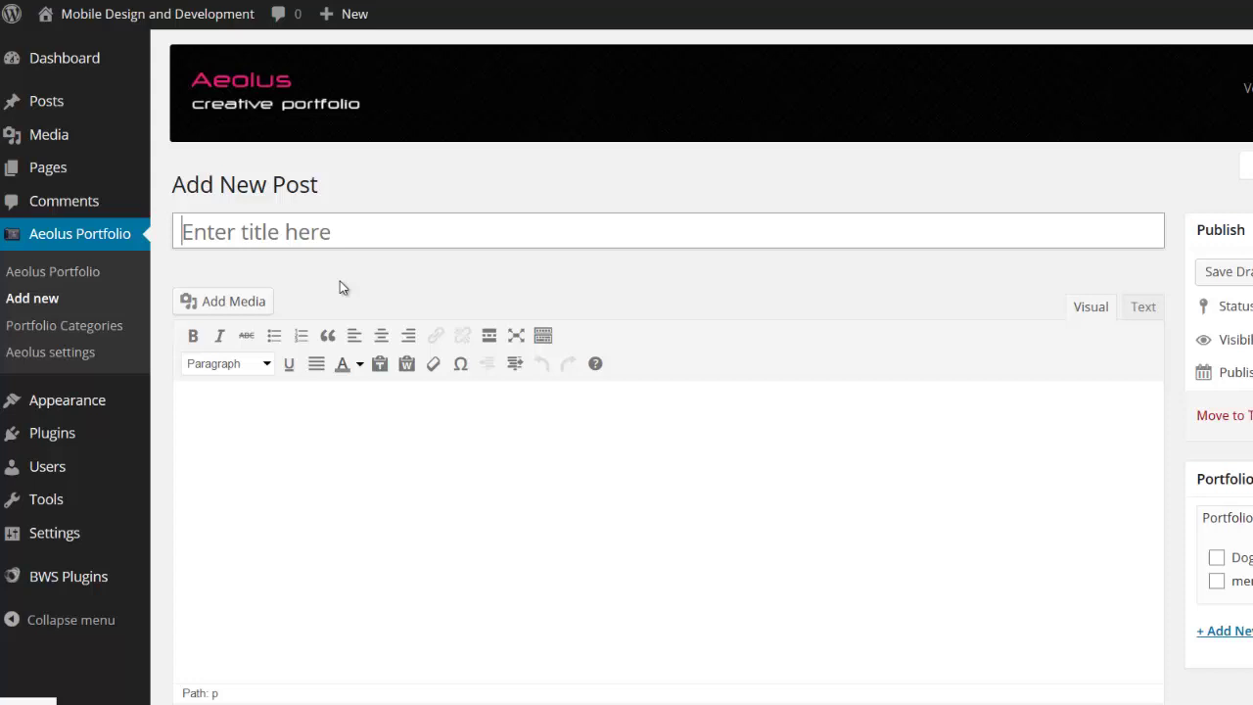
- Start a new portfolio item titled "Nessie" with the body text "Nessie is my youngest dog"
{"action": "left_click", "coordinate": [886, 244]}
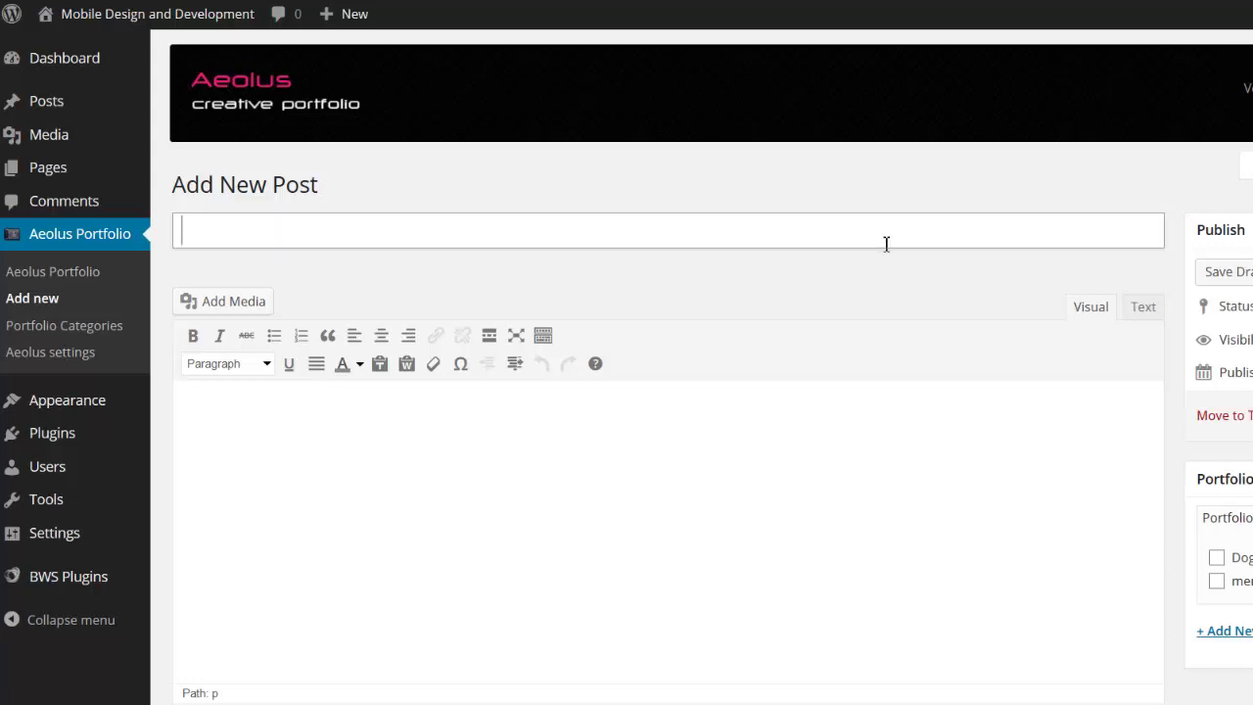
{"action": "type", "text": "Nessie"}
{"action": "key", "text": "Tab"}
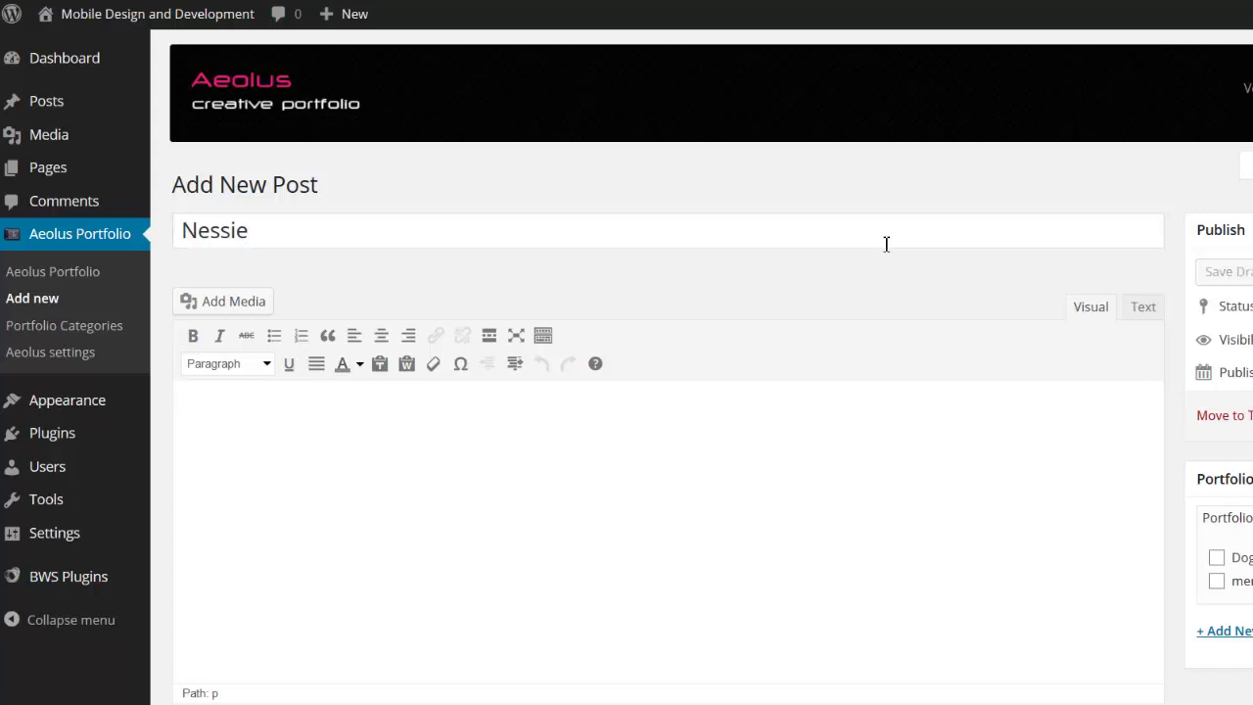
{"action": "type", "text": "Ness"}
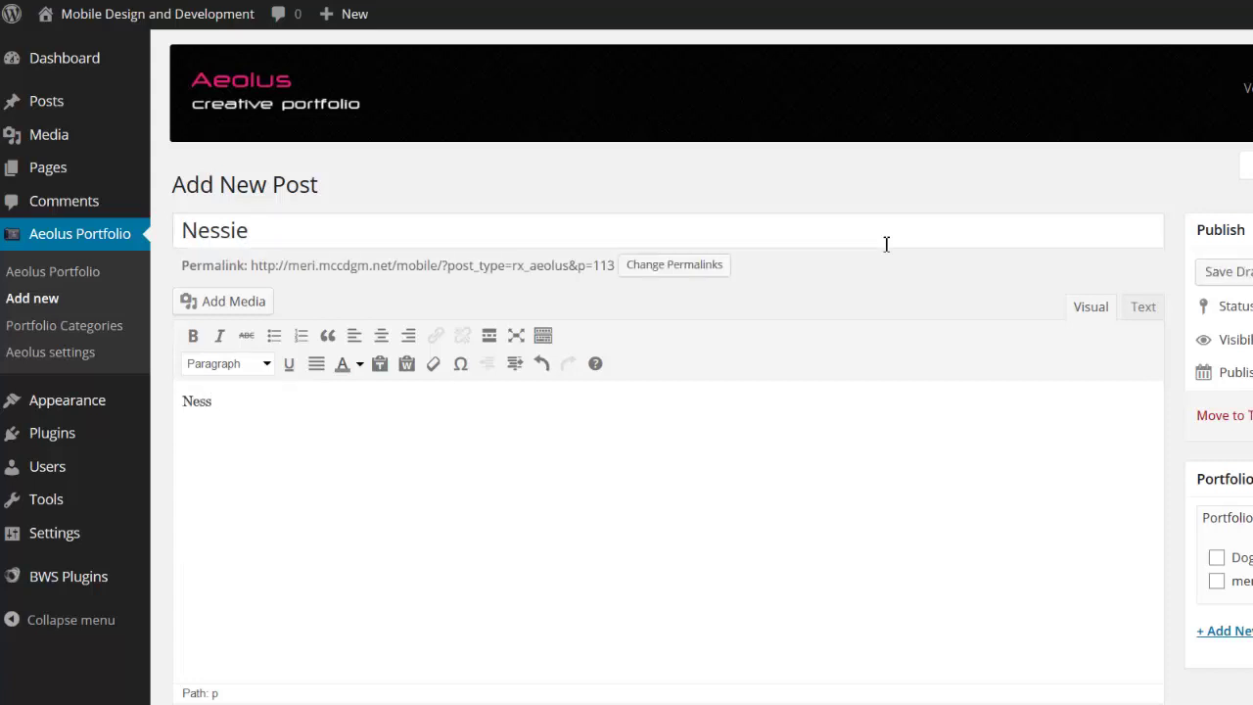
{"action": "type", "text": "ie is my youngest do"}
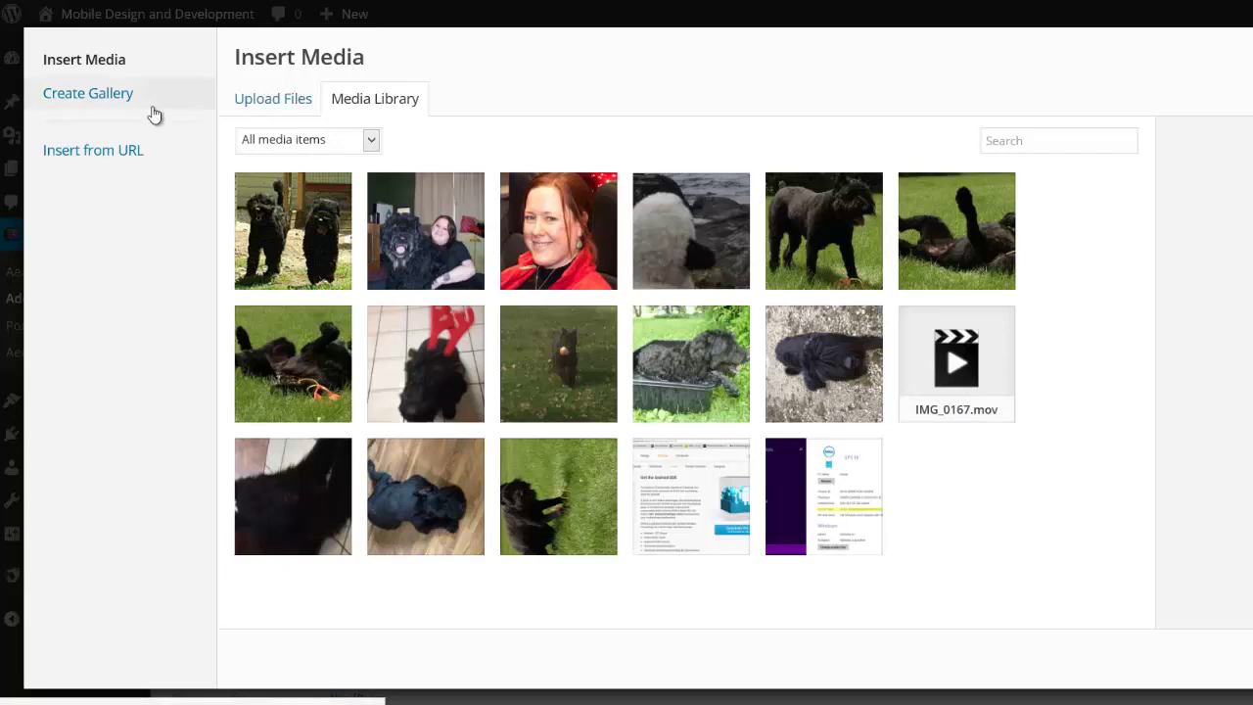
- Insert a gallery of five Nessie photos into the item: the three on the grass, the one with a ball and the one with antlers
{"action": "left_click", "coordinate": [151, 100]}
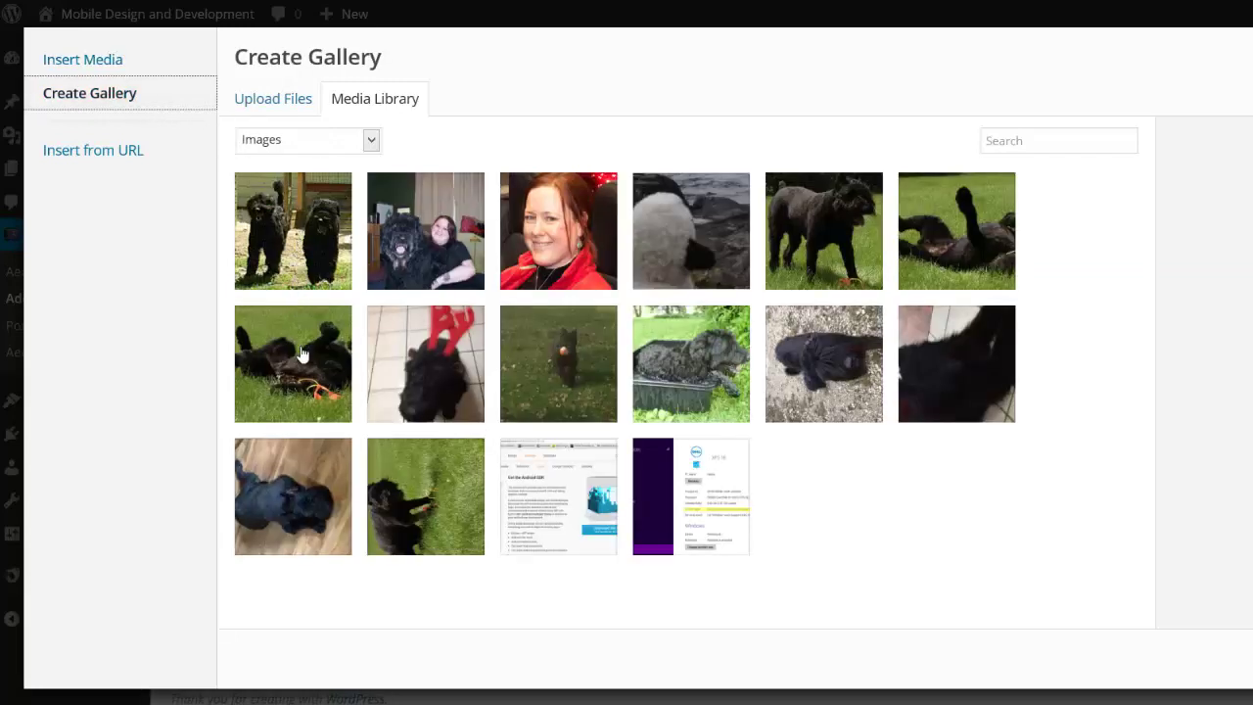
{"action": "left_click", "coordinate": [342, 343]}
{"action": "left_click", "coordinate": [846, 240]}
{"action": "left_click", "coordinate": [964, 236]}
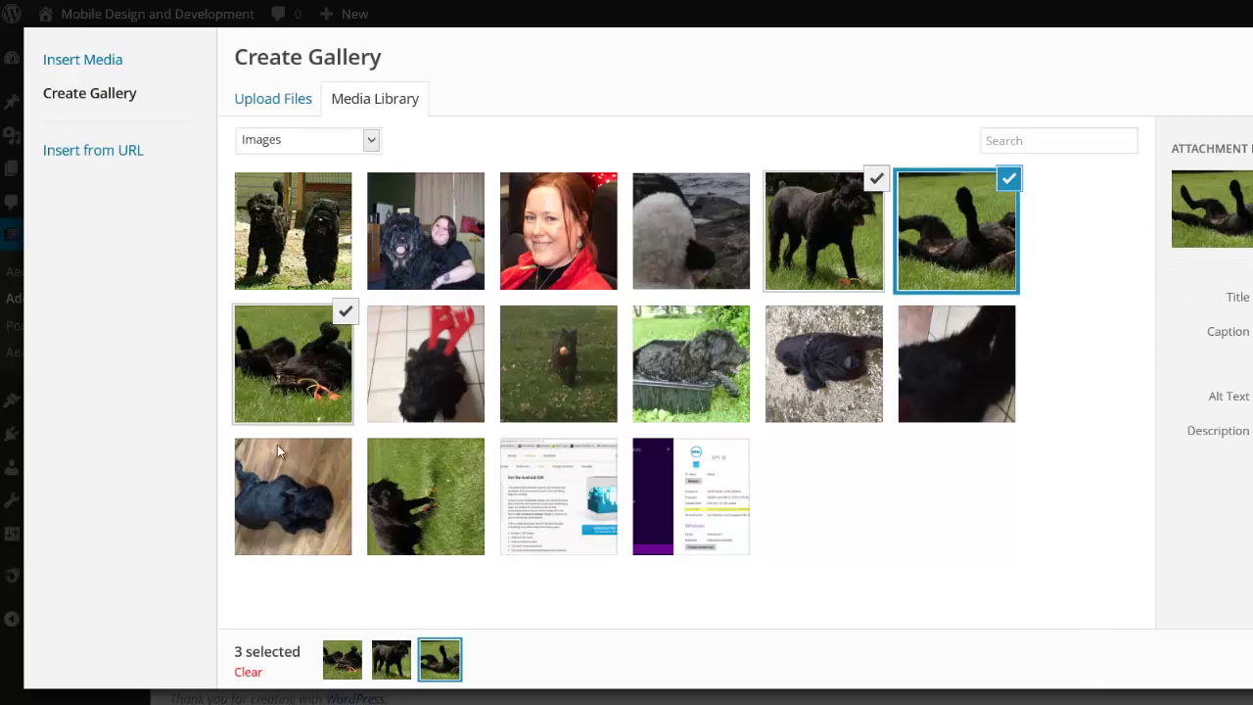
{"action": "left_click", "coordinate": [550, 393]}
{"action": "left_click", "coordinate": [479, 411]}
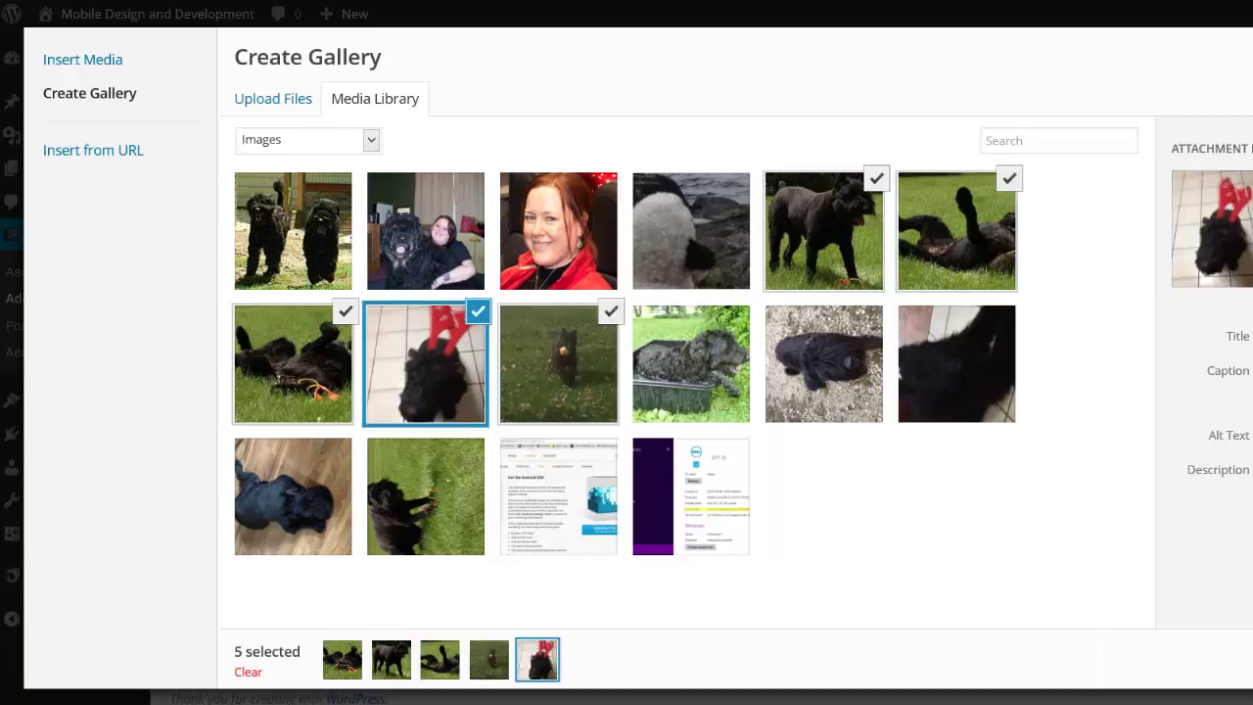
{"action": "left_click", "coordinate": [1179, 646]}
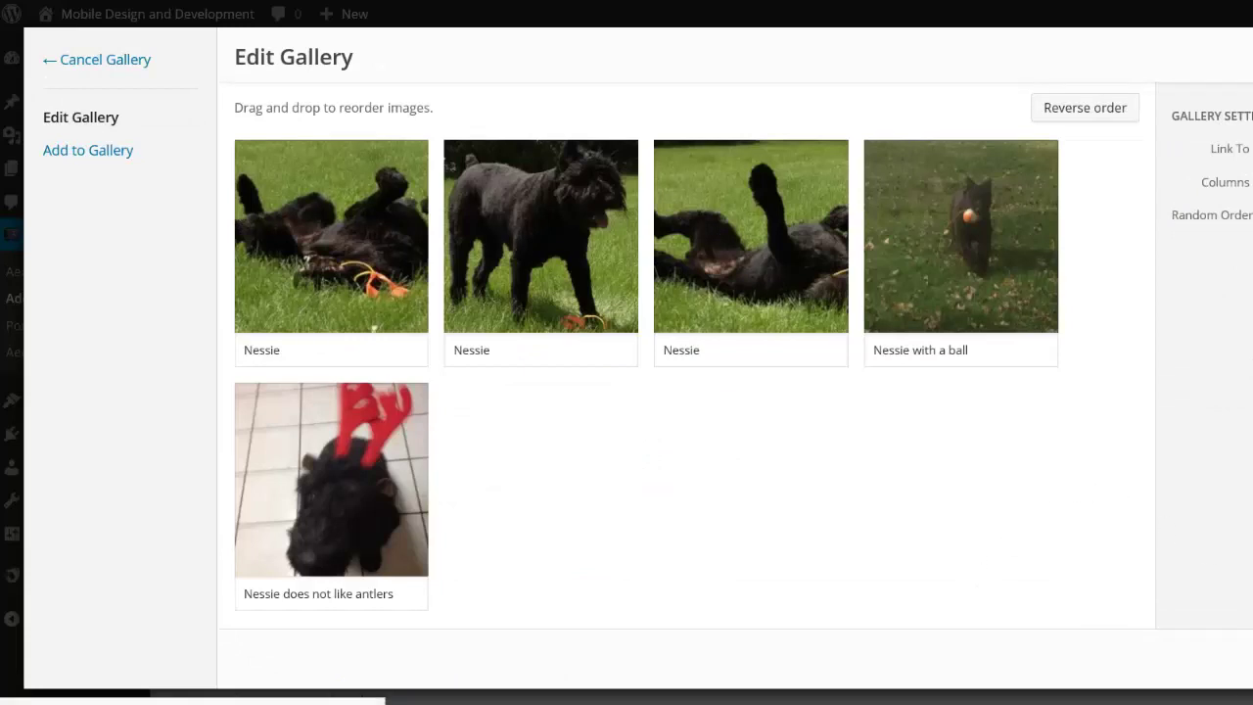
{"action": "left_click", "coordinate": [1179, 646]}
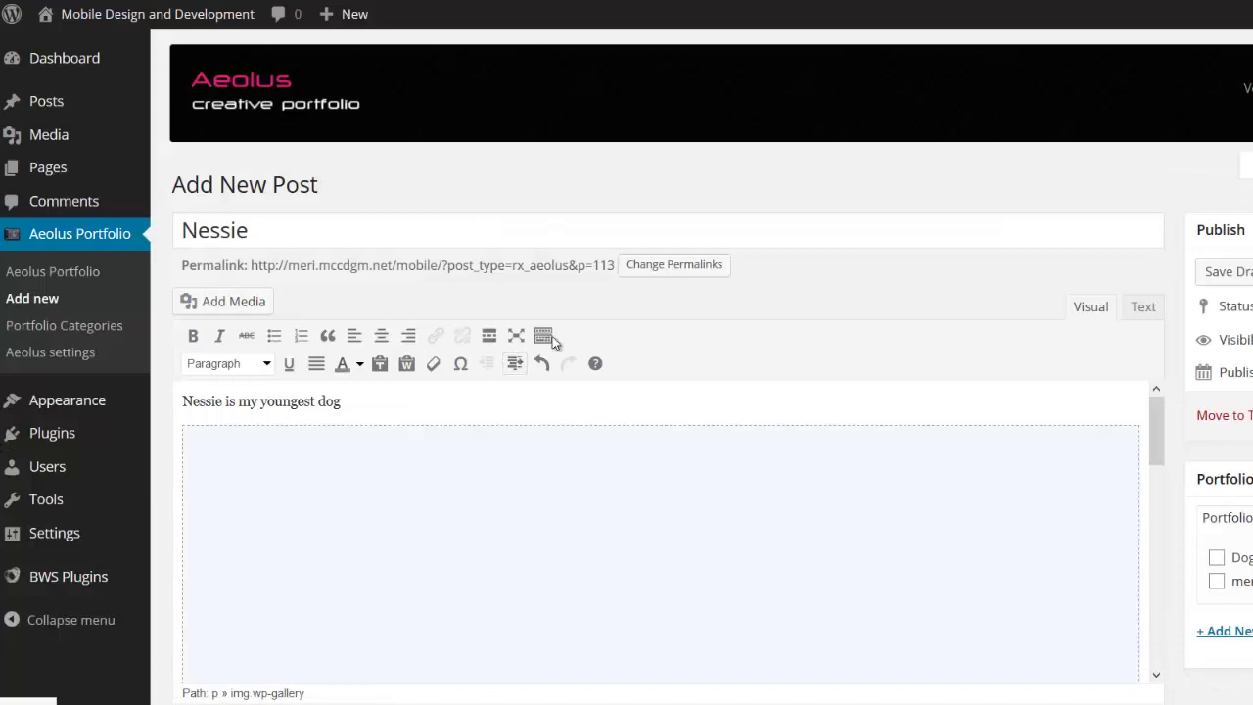
- Add the photo of the black dog standing on the grass to the item's featured images
{"action": "scroll", "coordinate": [566, 361], "scroll_direction": "down", "scroll_amount": 3}
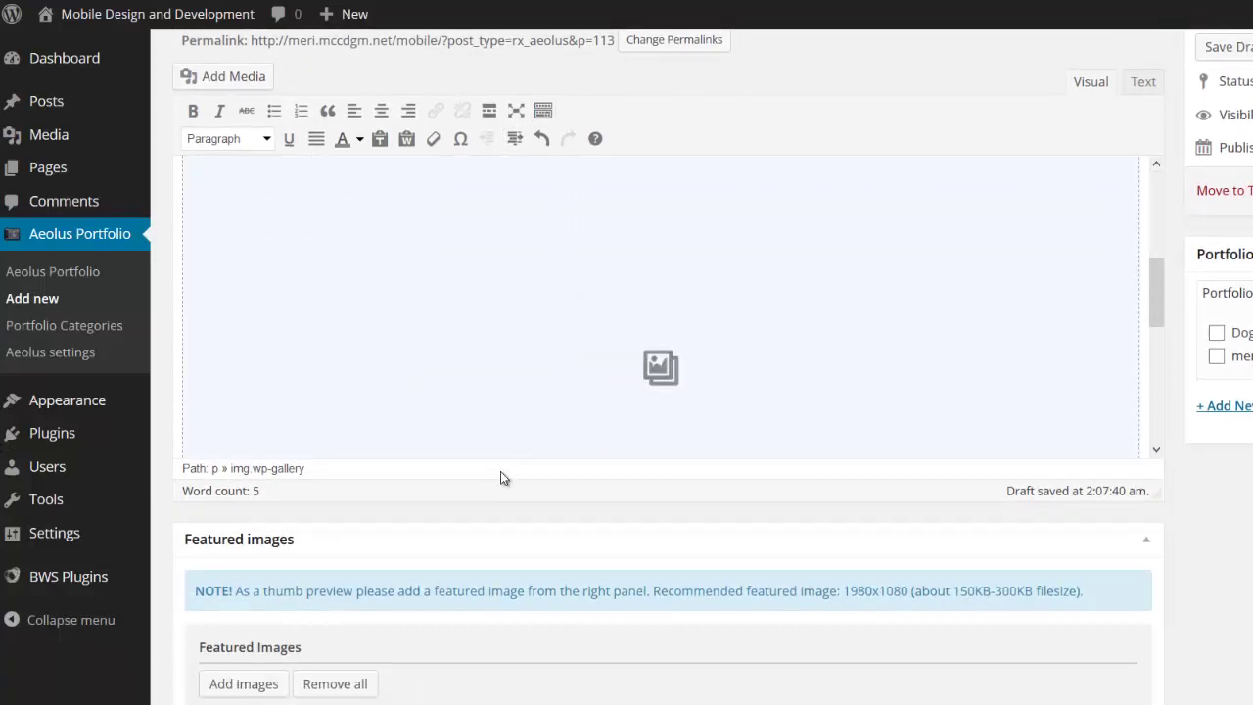
{"action": "scroll", "coordinate": [500, 478], "scroll_direction": "down", "scroll_amount": 2}
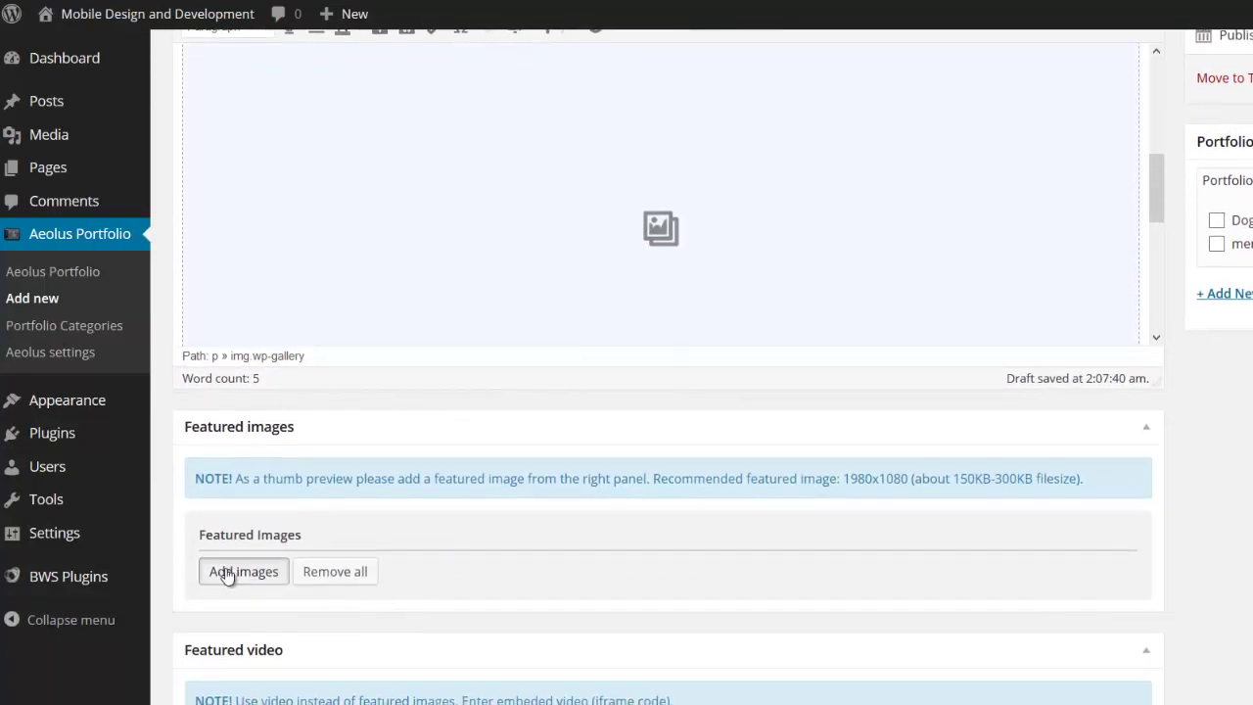
{"action": "left_click", "coordinate": [226, 573]}
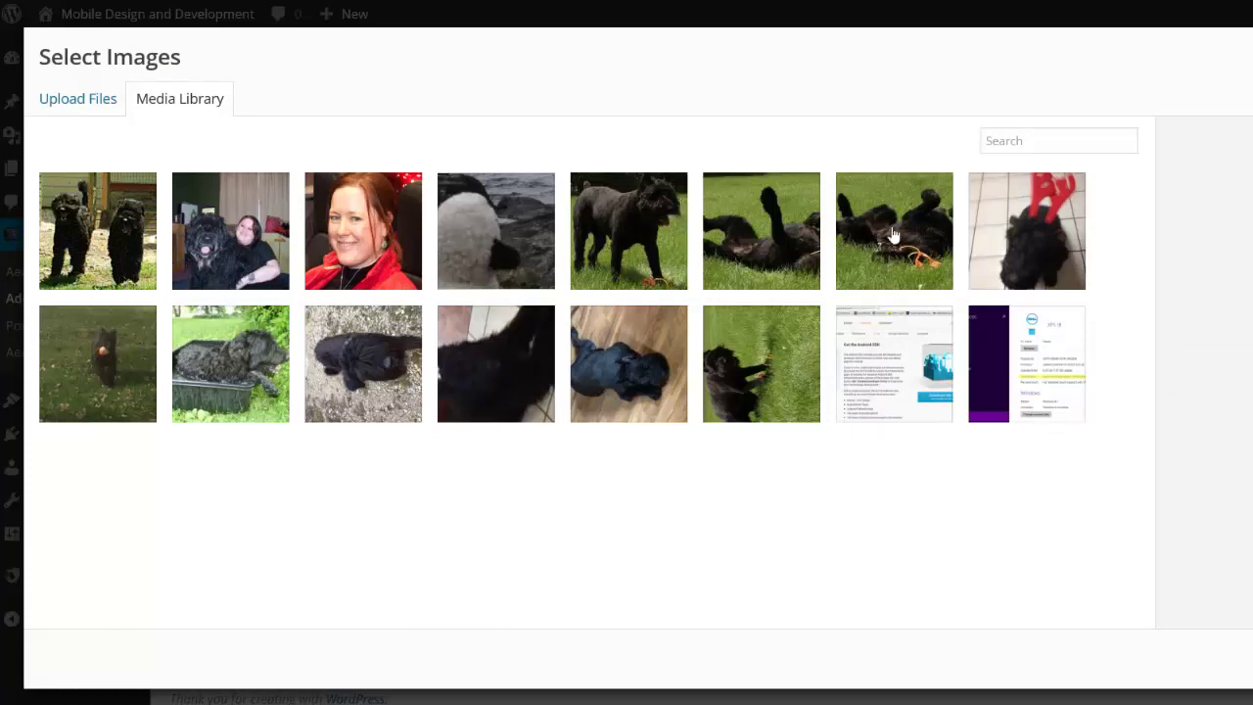
{"action": "left_click", "coordinate": [636, 254]}
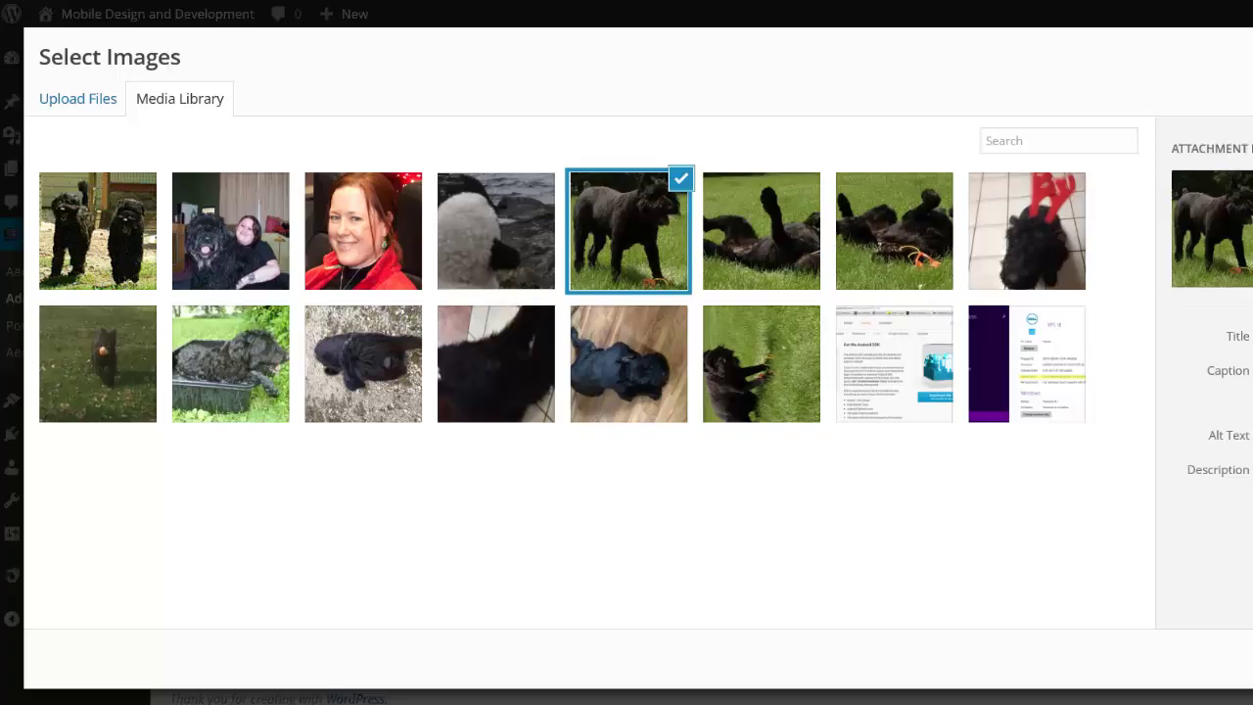
{"action": "key", "text": "Return"}
- Set the portfolio item's subtitle to "Nessie" in the extra settings and publish the item
{"action": "scroll", "coordinate": [843, 554], "scroll_direction": "down", "scroll_amount": 3}
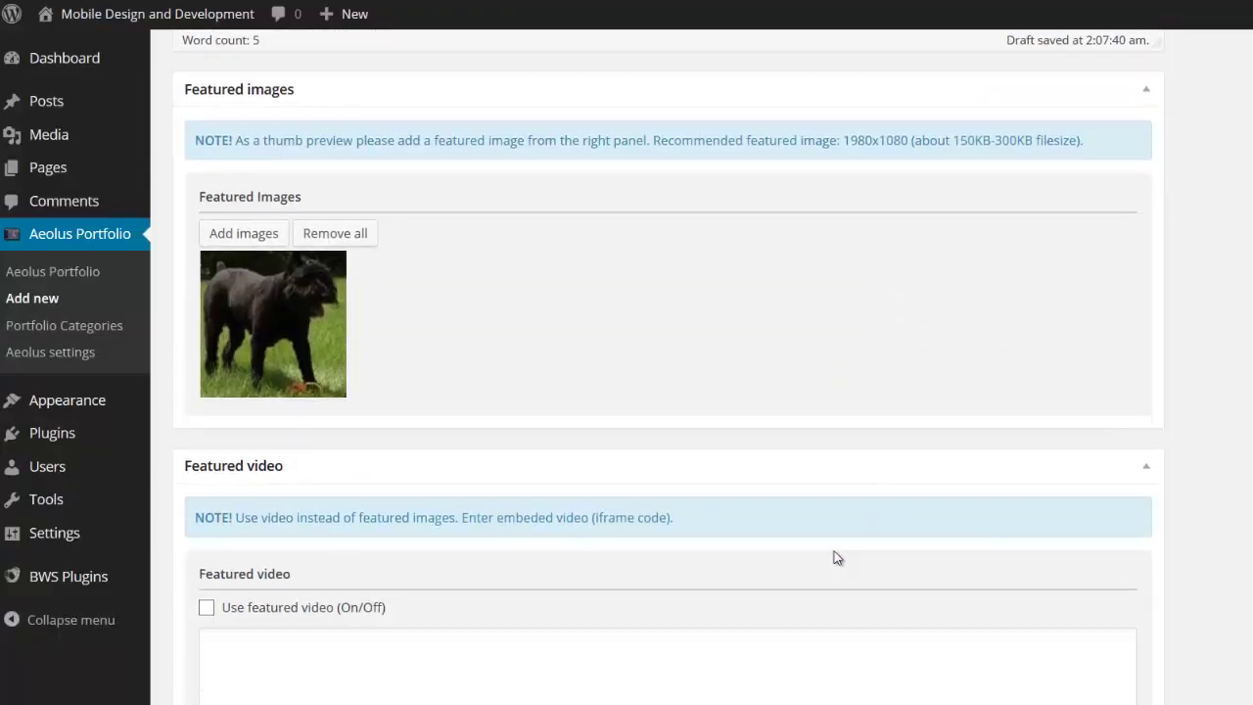
{"action": "scroll", "coordinate": [837, 557], "scroll_direction": "down", "scroll_amount": 3}
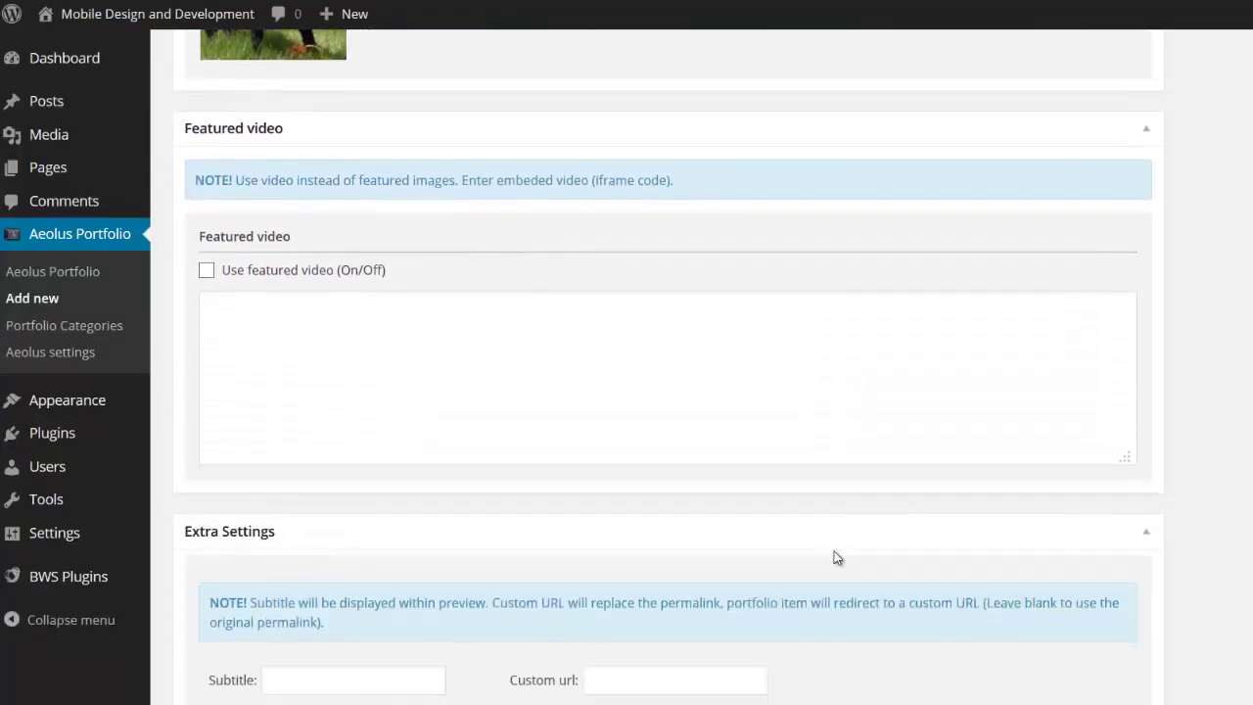
{"action": "scroll", "coordinate": [836, 557], "scroll_direction": "down", "scroll_amount": 1}
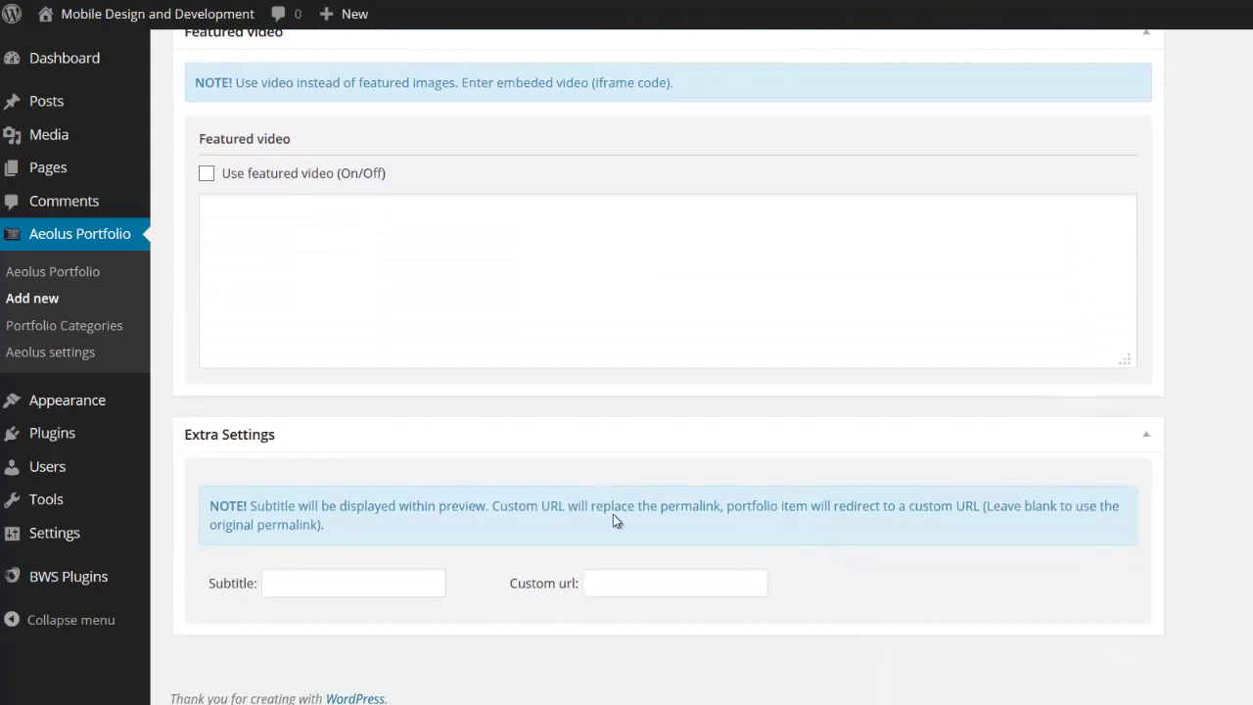
{"action": "left_click", "coordinate": [402, 587]}
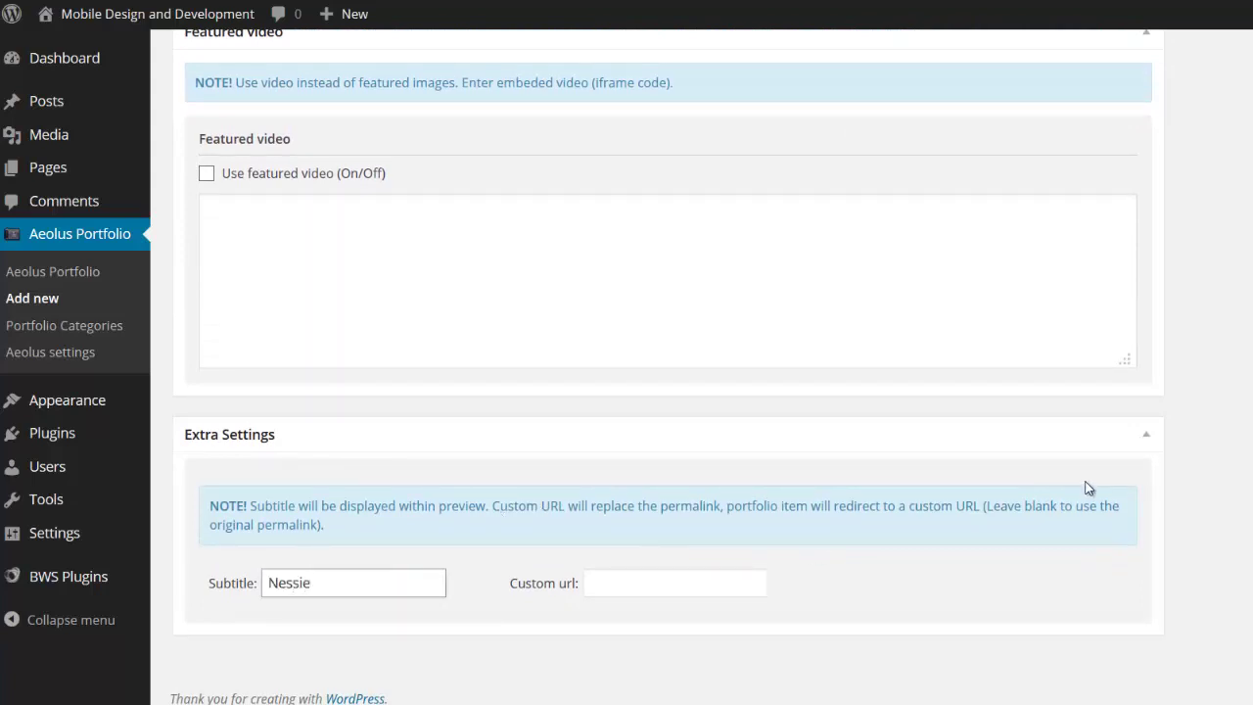
{"action": "scroll", "coordinate": [1095, 491], "scroll_direction": "up", "scroll_amount": 10}
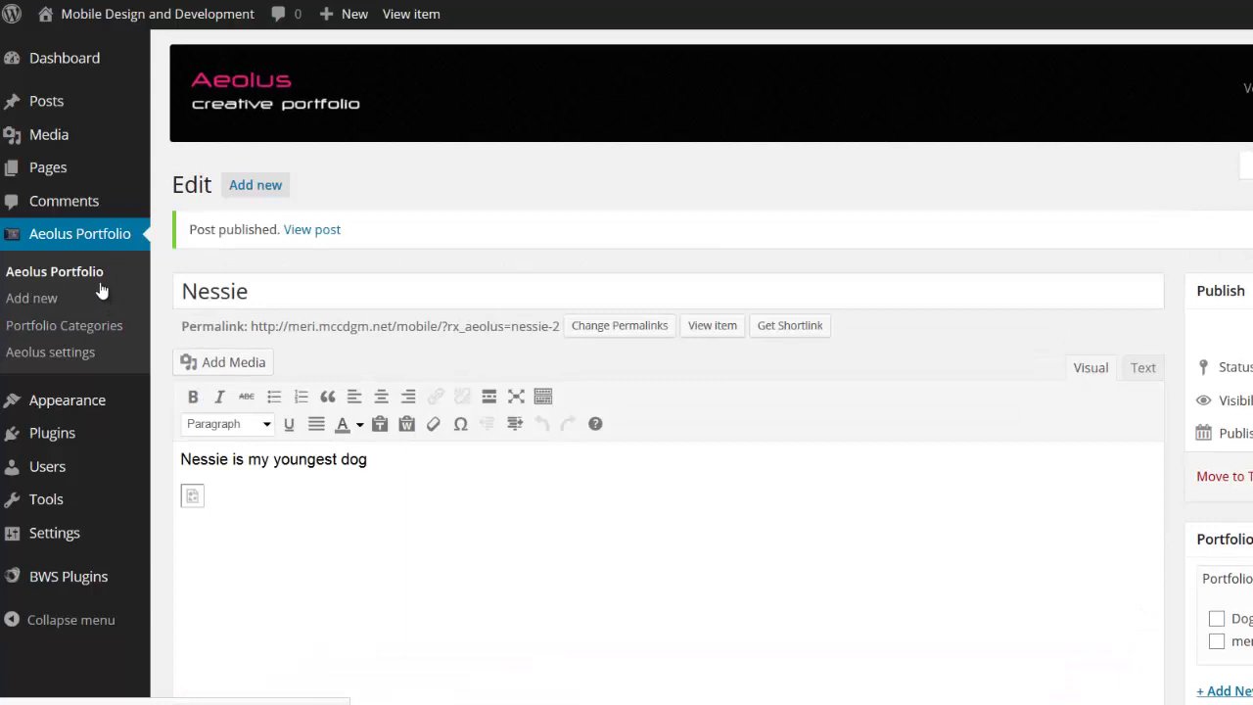
- Start a new portfolio item titled "merihelp.net" with the text "Merihelp.net is used to organize content from my youtube channel. Here is a sample video:"
{"action": "left_click", "coordinate": [104, 278]}
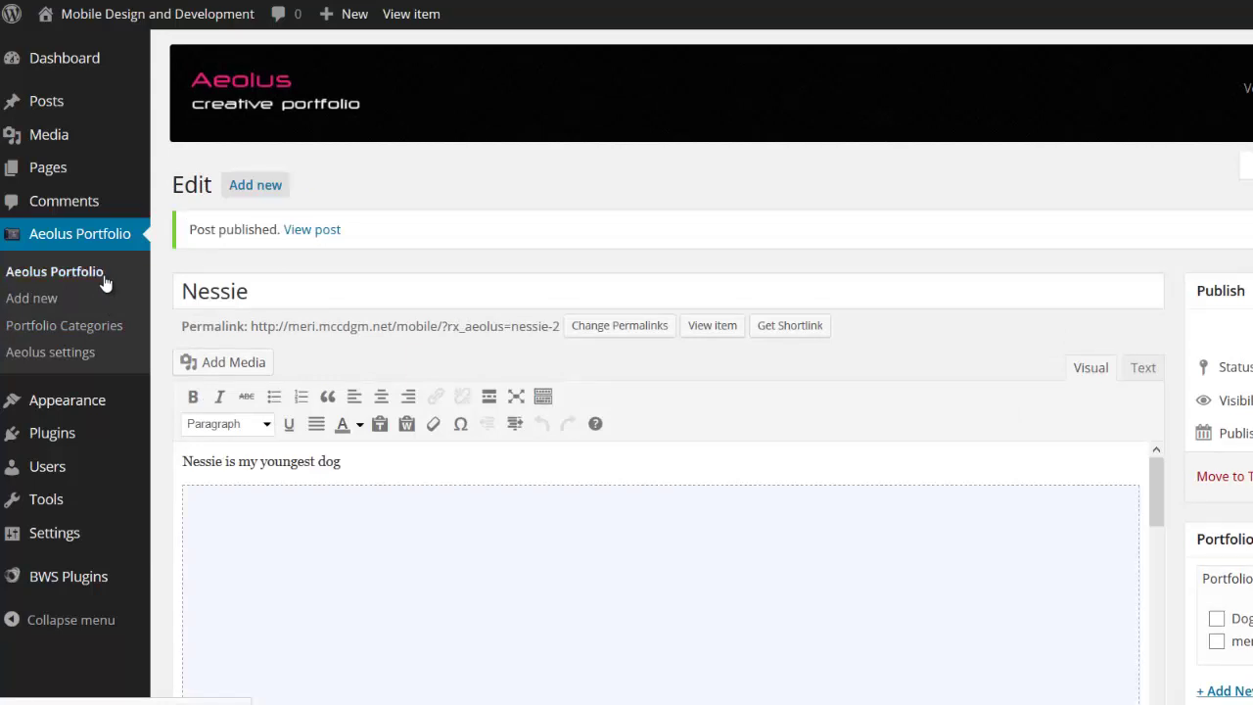
{"action": "mouse_move", "coordinate": [240, 326]}
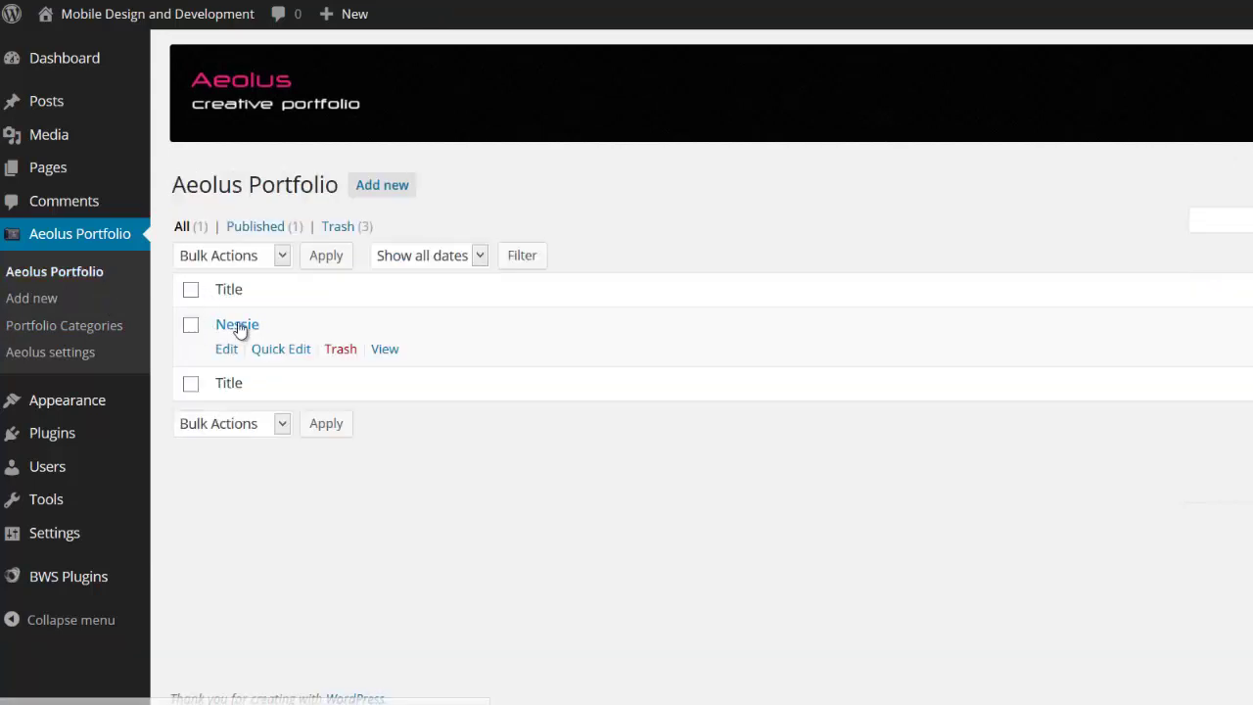
{"action": "left_click", "coordinate": [56, 311]}
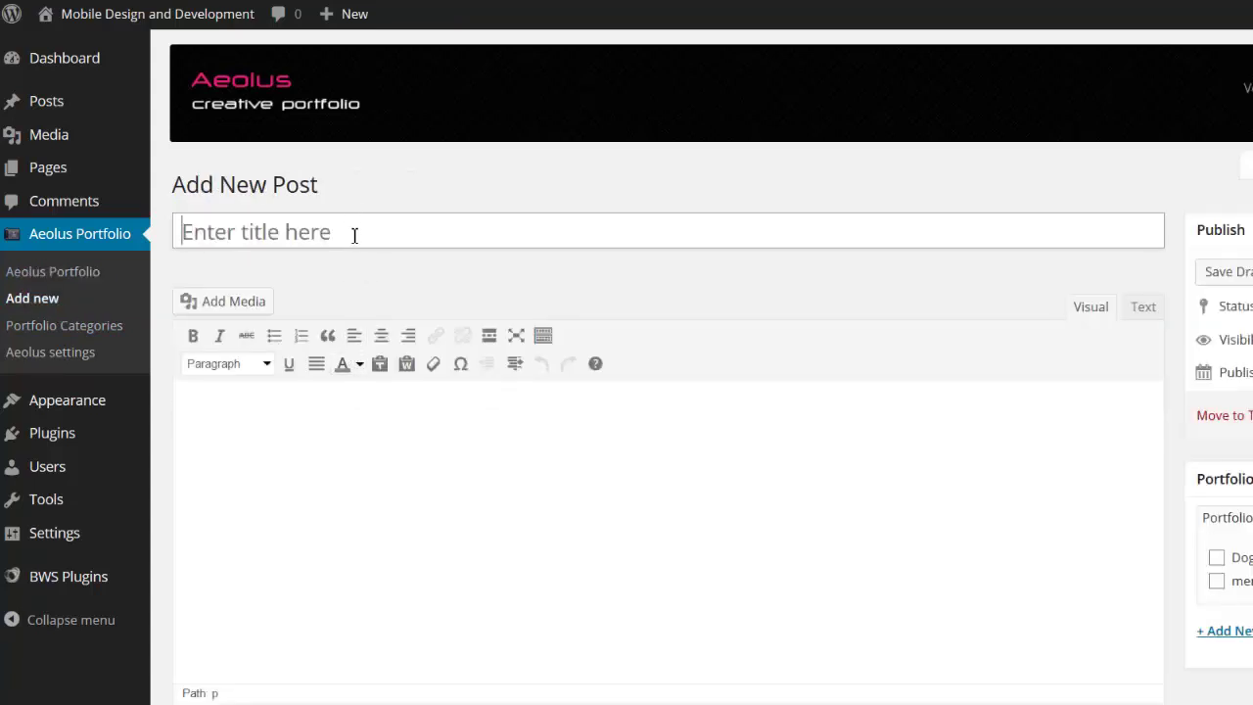
{"action": "type", "text": "merihelp.net"}
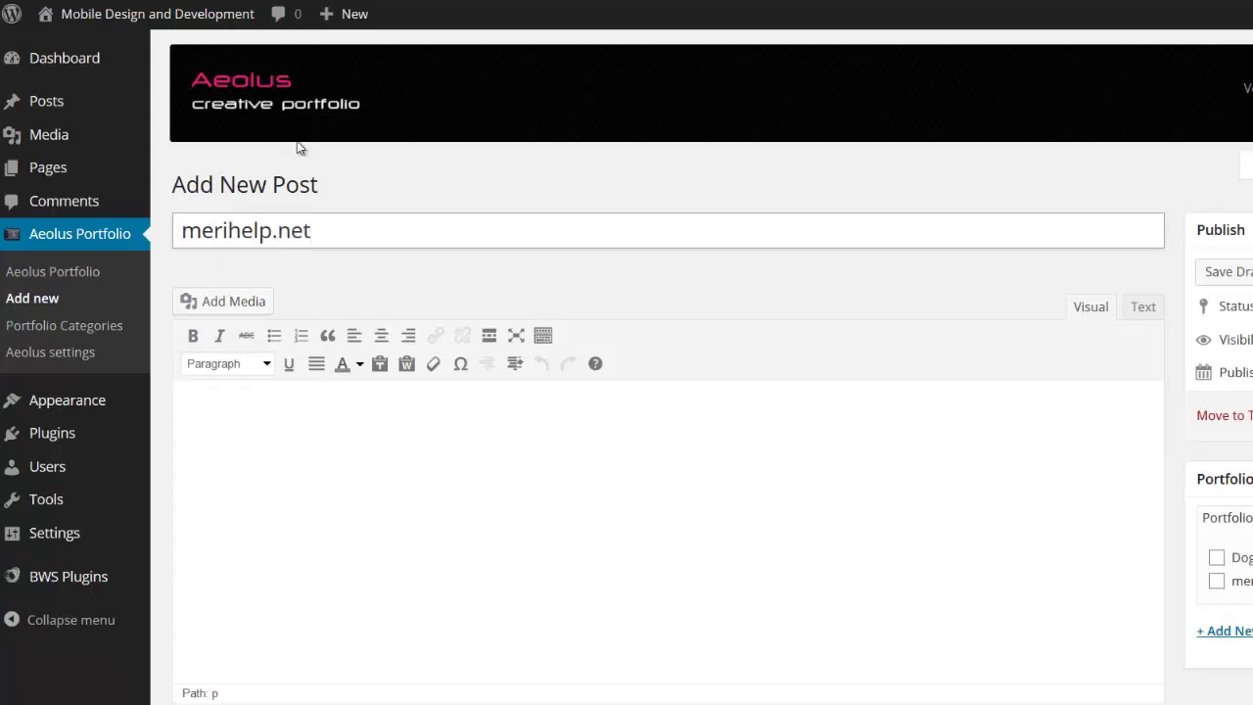
{"action": "left_click", "coordinate": [255, 399]}
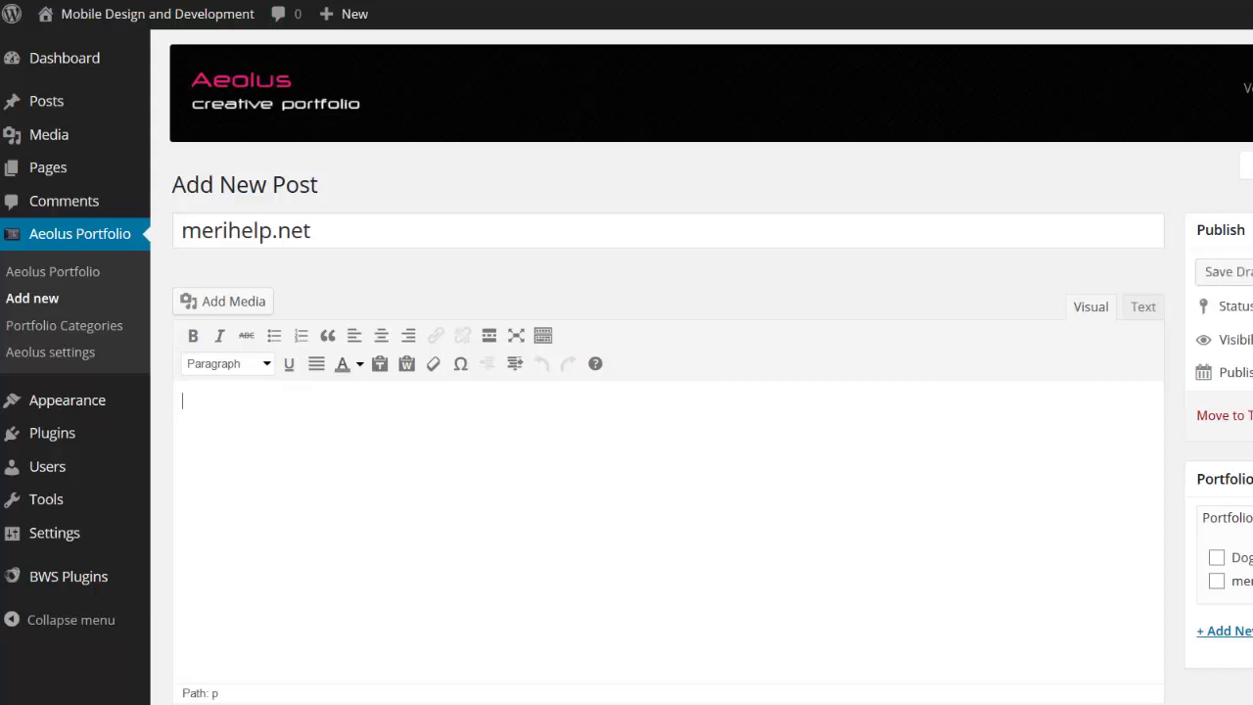
{"action": "type", "text": "Merihelp.net is used to organize content from my youu"}
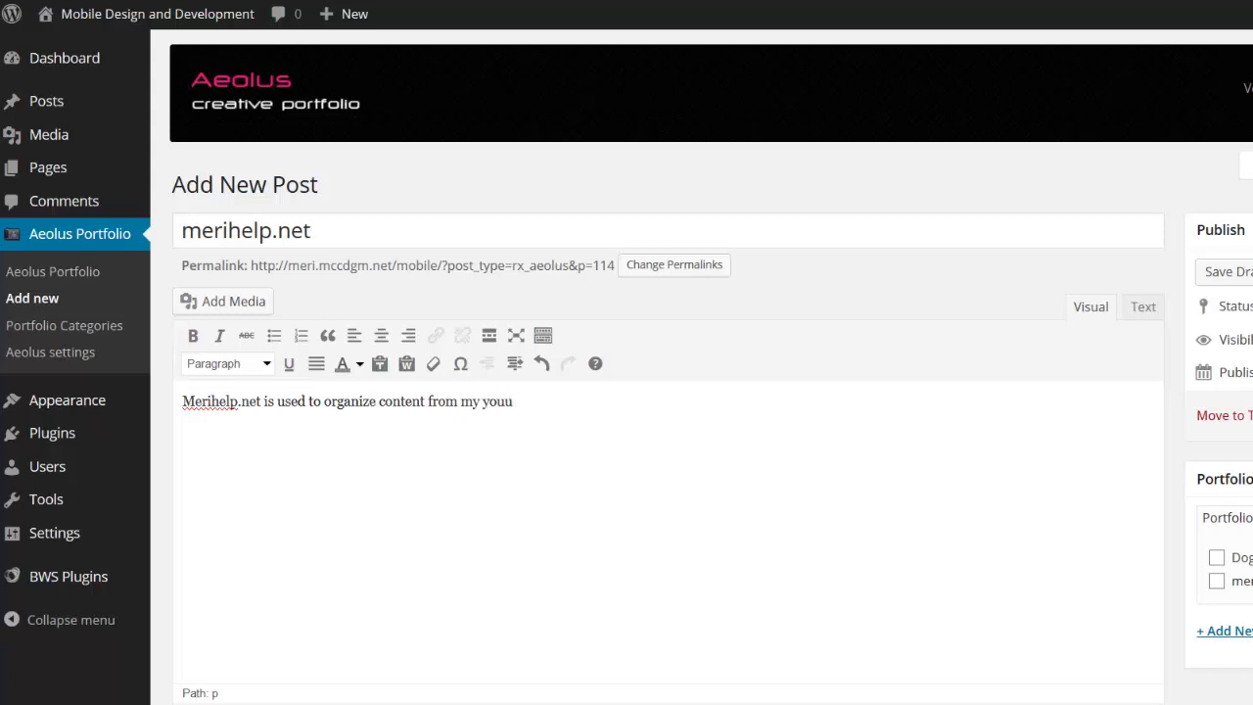
{"action": "type", "text": "channel. Here is a sample video:"}
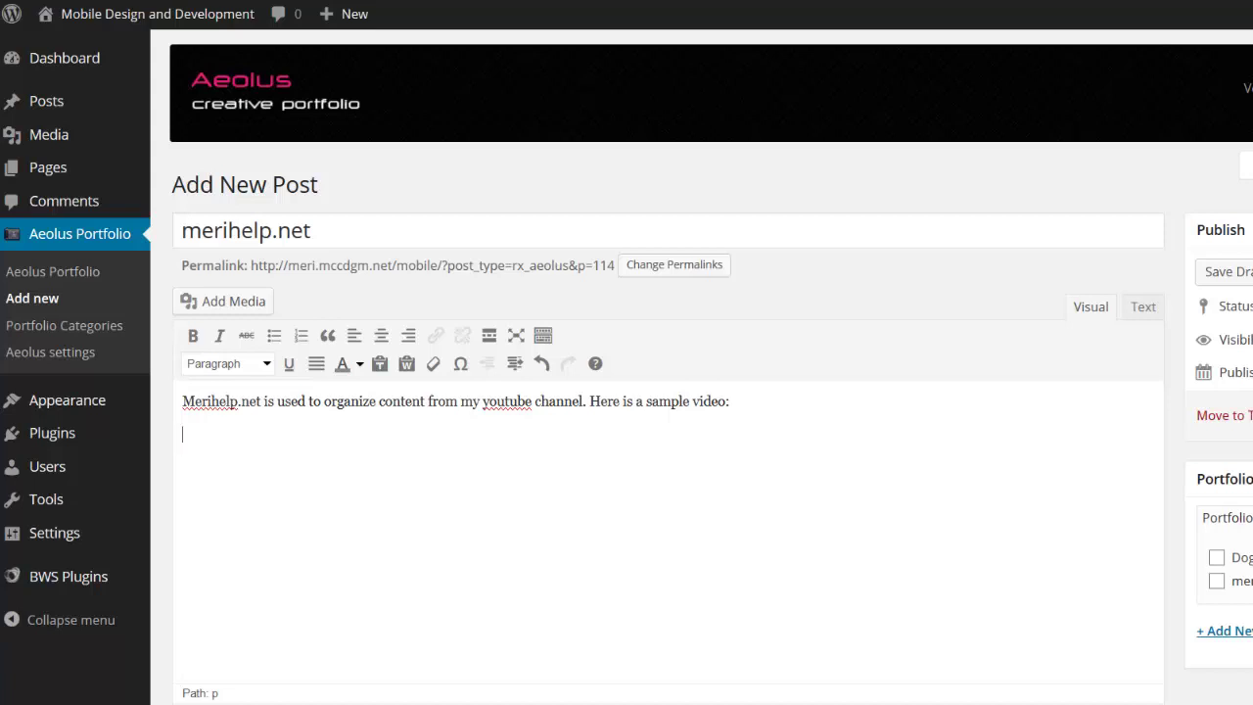
- Switch to YouTube and copy the short share link of the "Wordpress 2014: Edititng images" video
{"action": "key", "text": "ctrl+Tab"}
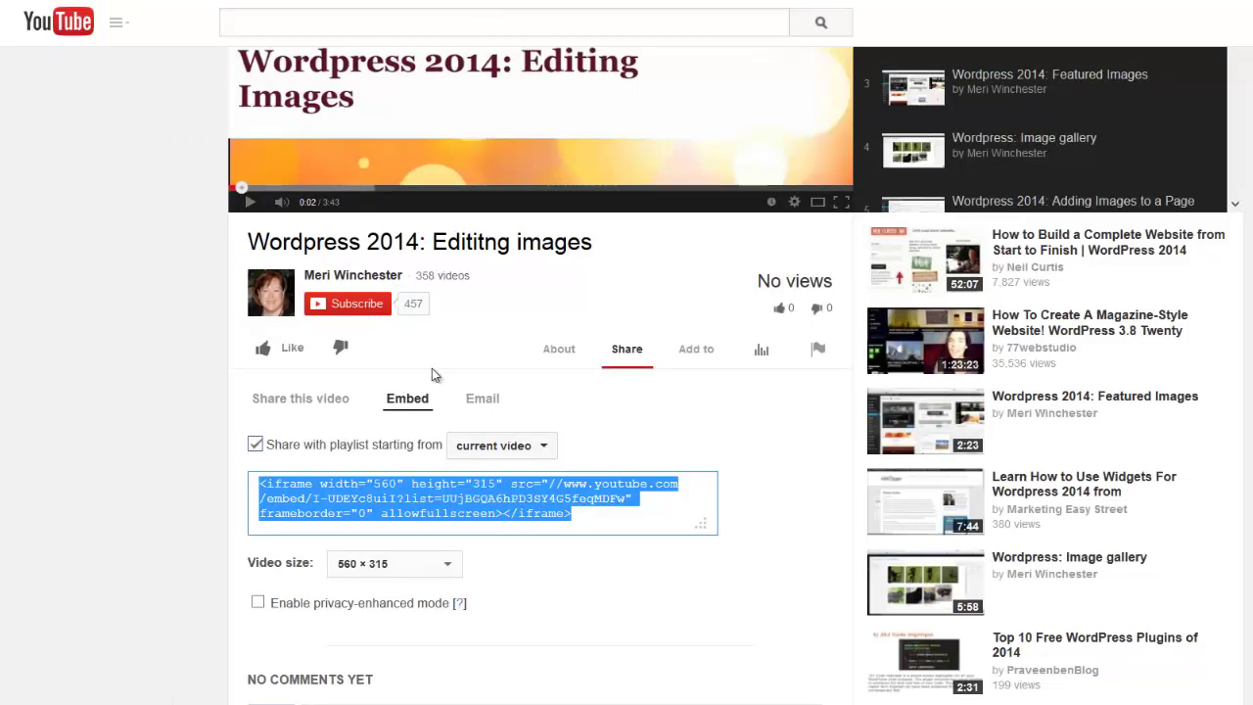
{"action": "left_click", "coordinate": [634, 365]}
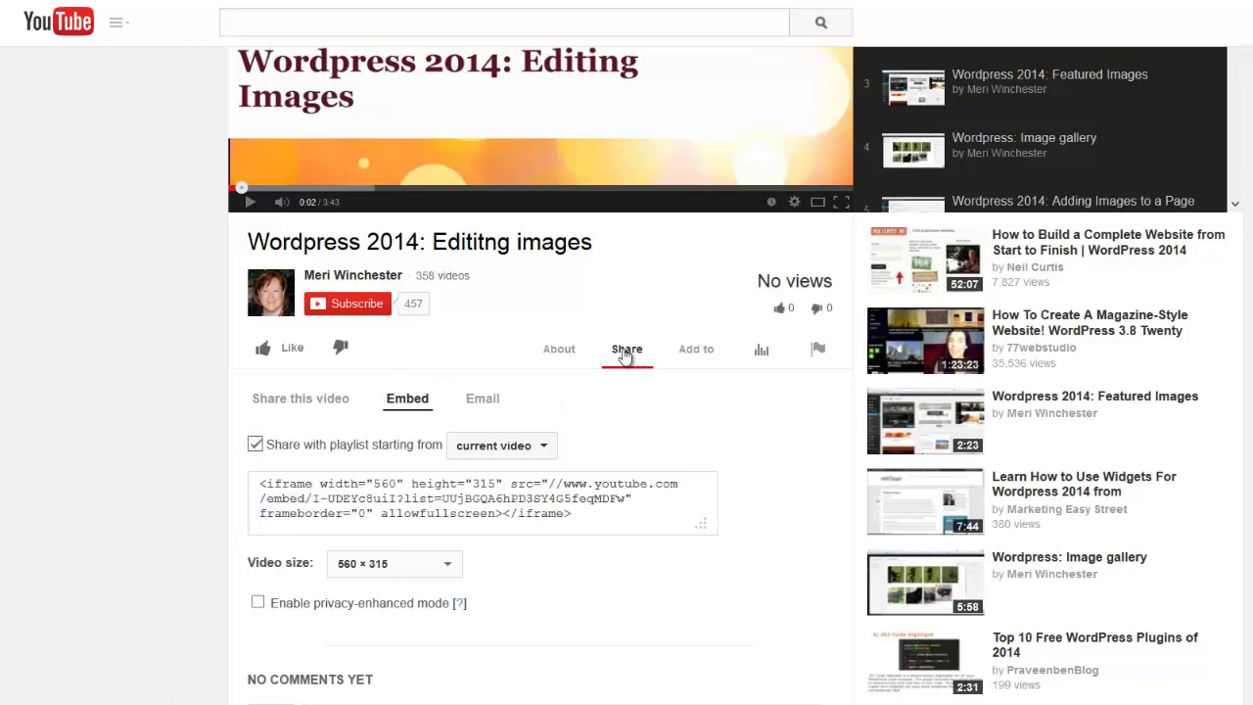
{"action": "left_click", "coordinate": [337, 401]}
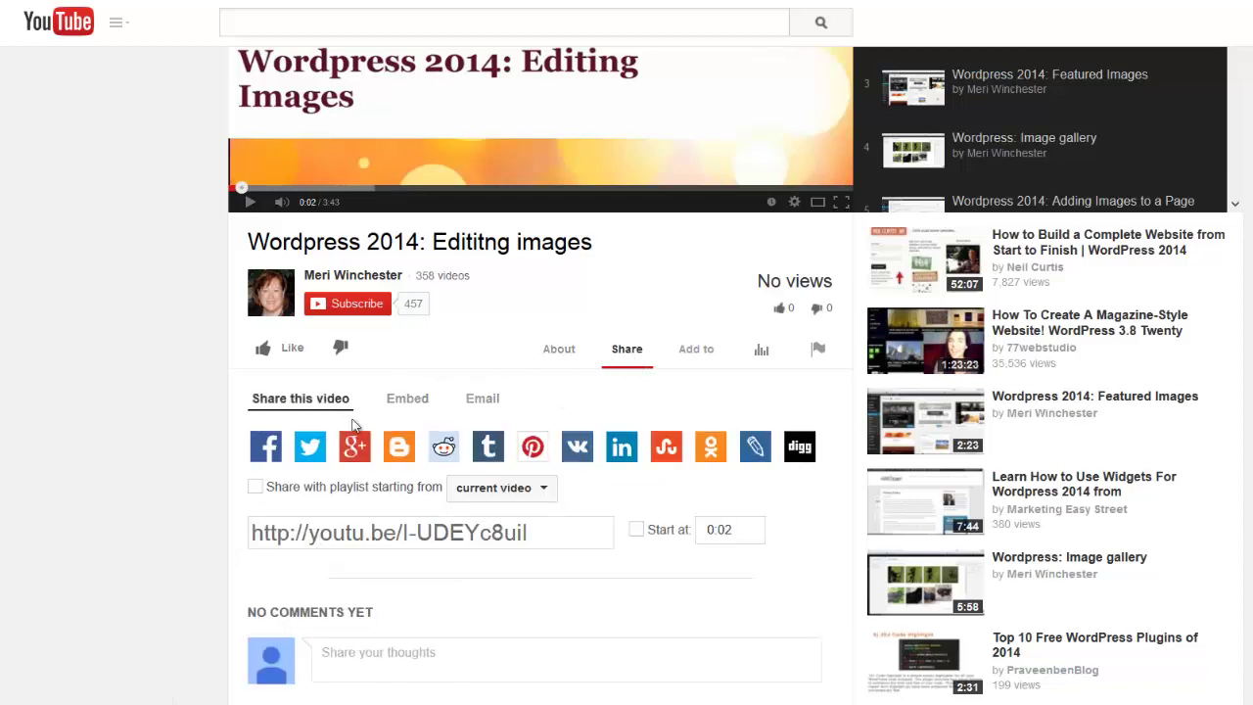
{"action": "right_click", "coordinate": [390, 532]}
{"action": "left_click", "coordinate": [571, 545]}
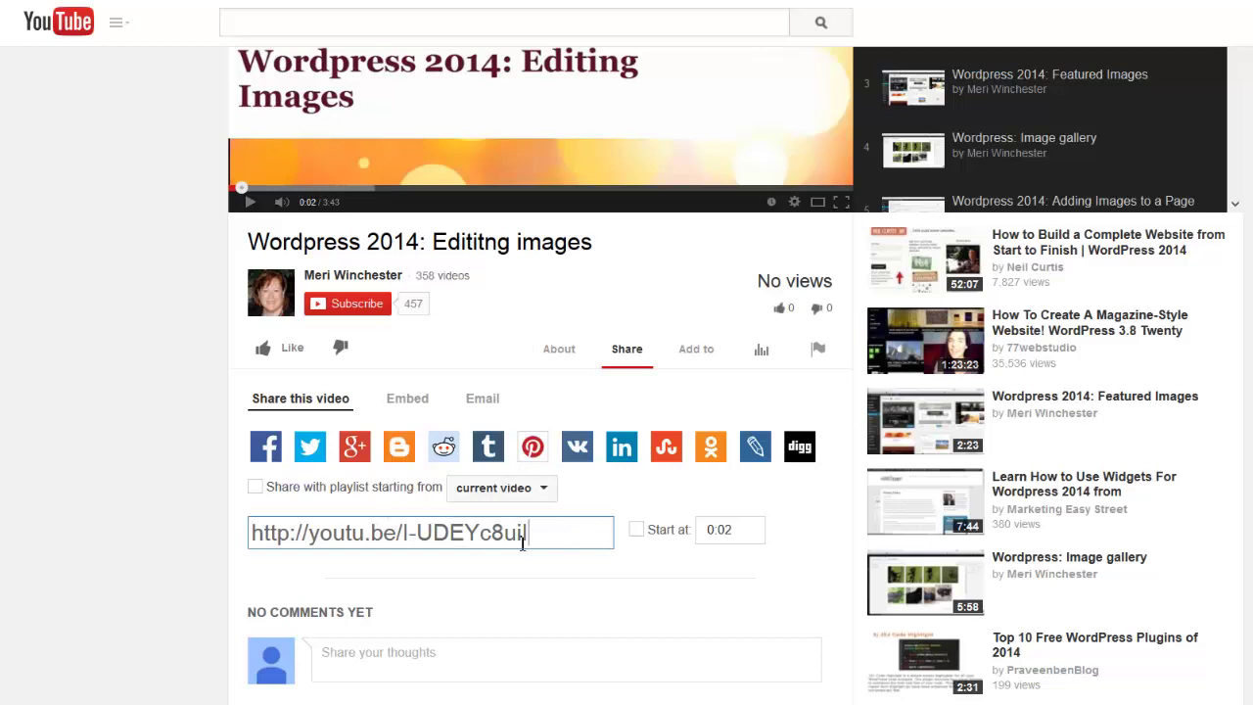
{"action": "left_click_drag", "start_coordinate": [523, 538], "coordinate": [253, 546]}
{"action": "right_click", "coordinate": [270, 540]}
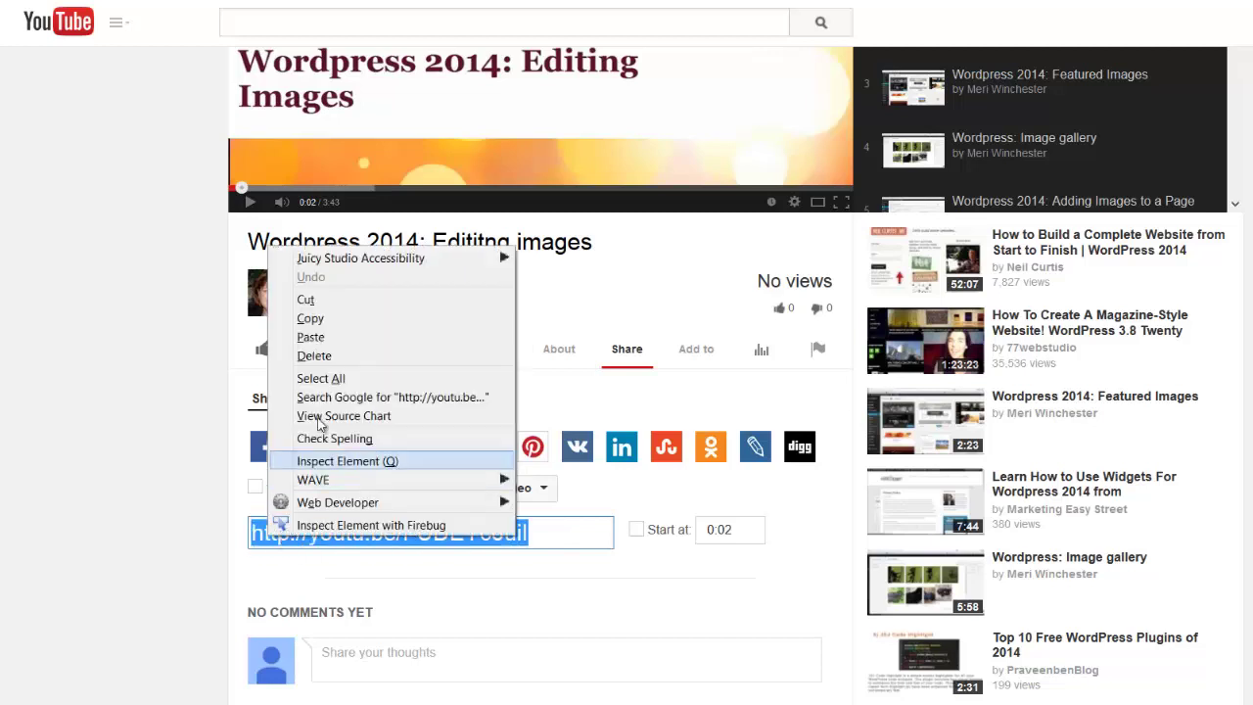
{"action": "left_click", "coordinate": [328, 319]}
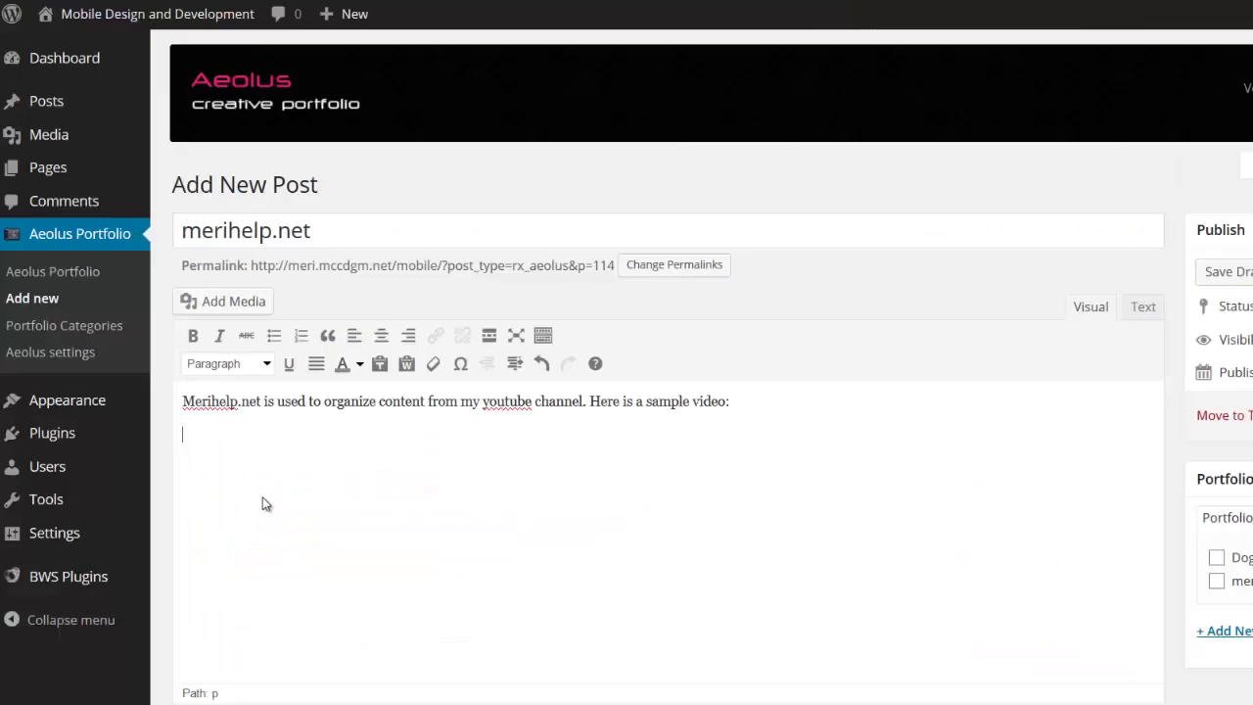
{"action": "right_click", "coordinate": [262, 503]}
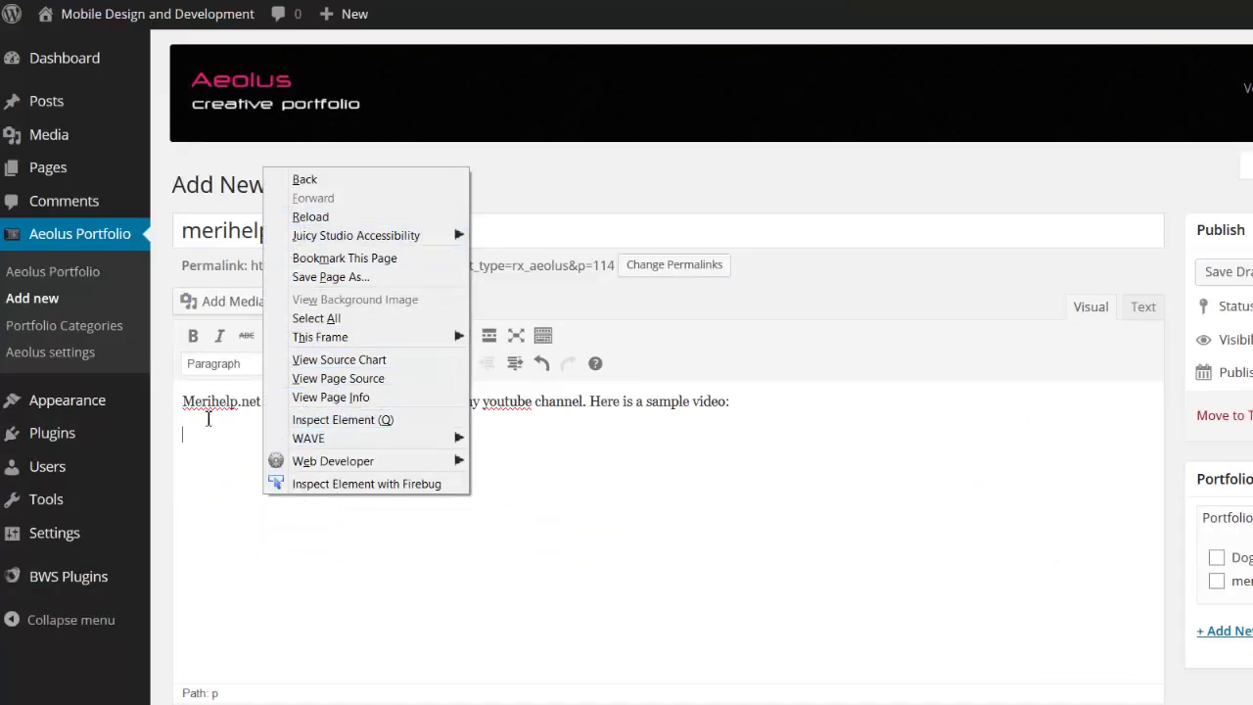
{"action": "left_click", "coordinate": [198, 459]}
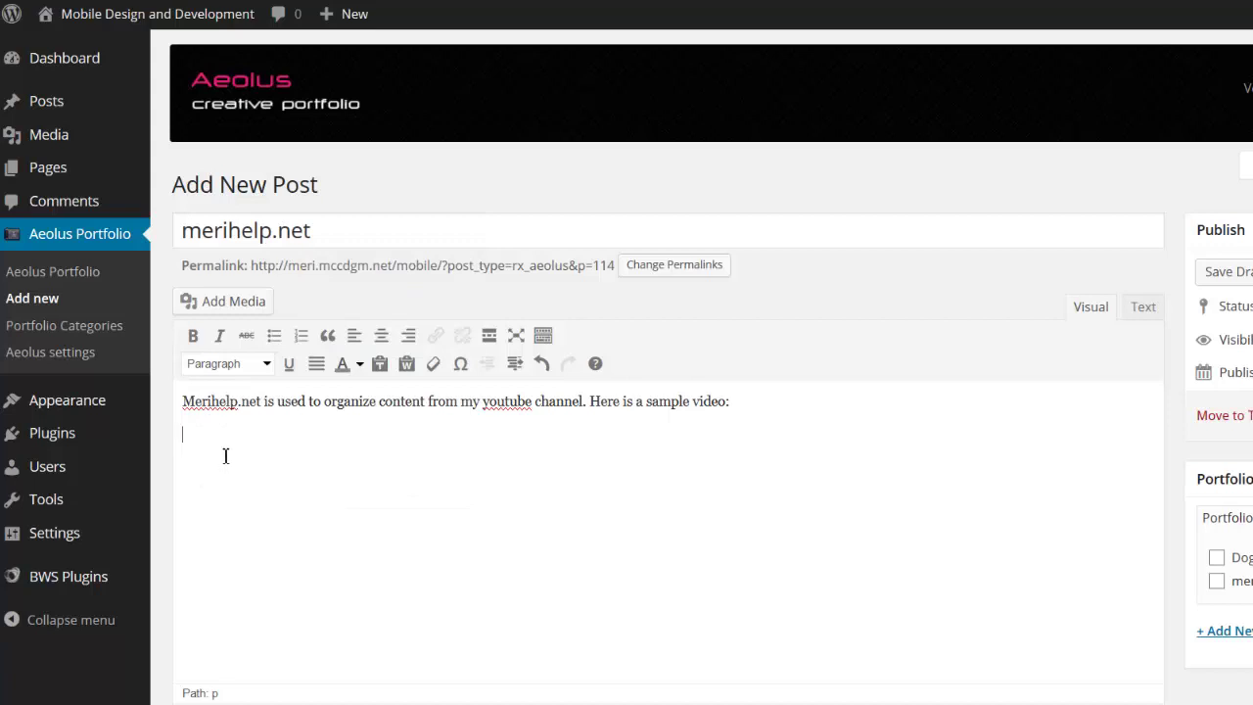
{"action": "type", "text": "http://youtu.be/I-UDEYc8uiI"}
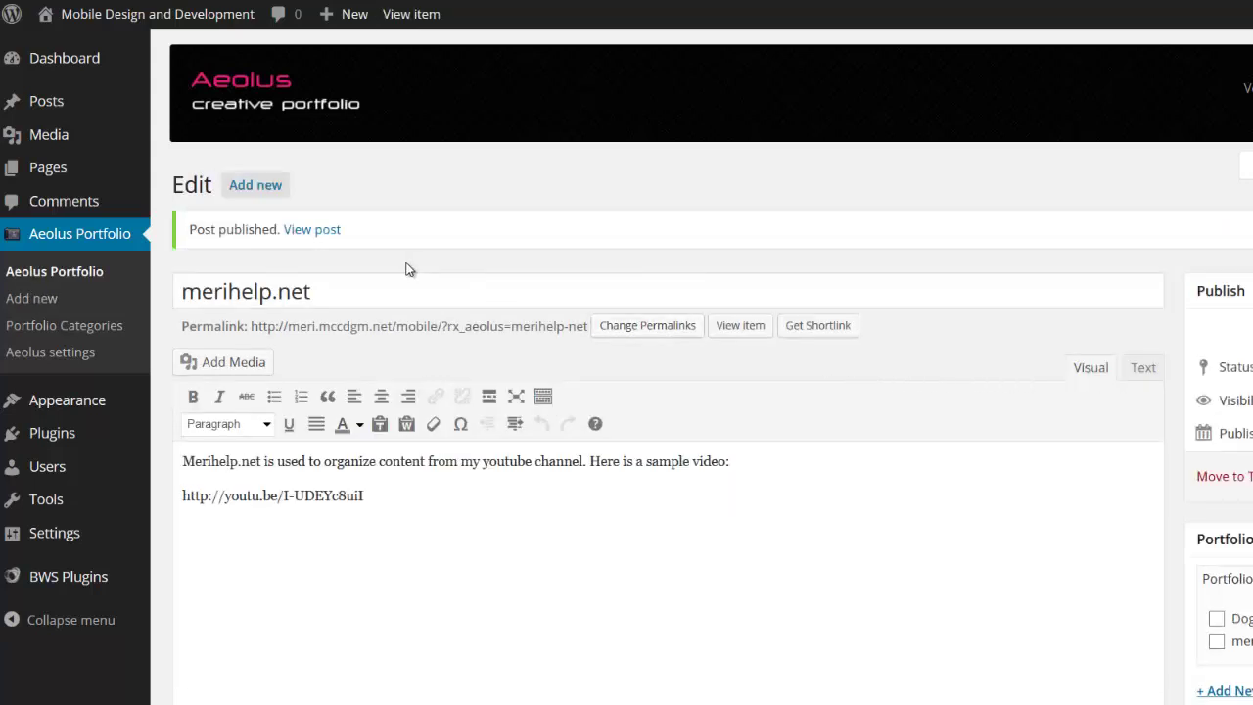
- View the published merihelp.net item and examine how the page displays its text and embedded video
{"action": "left_click", "coordinate": [315, 231]}
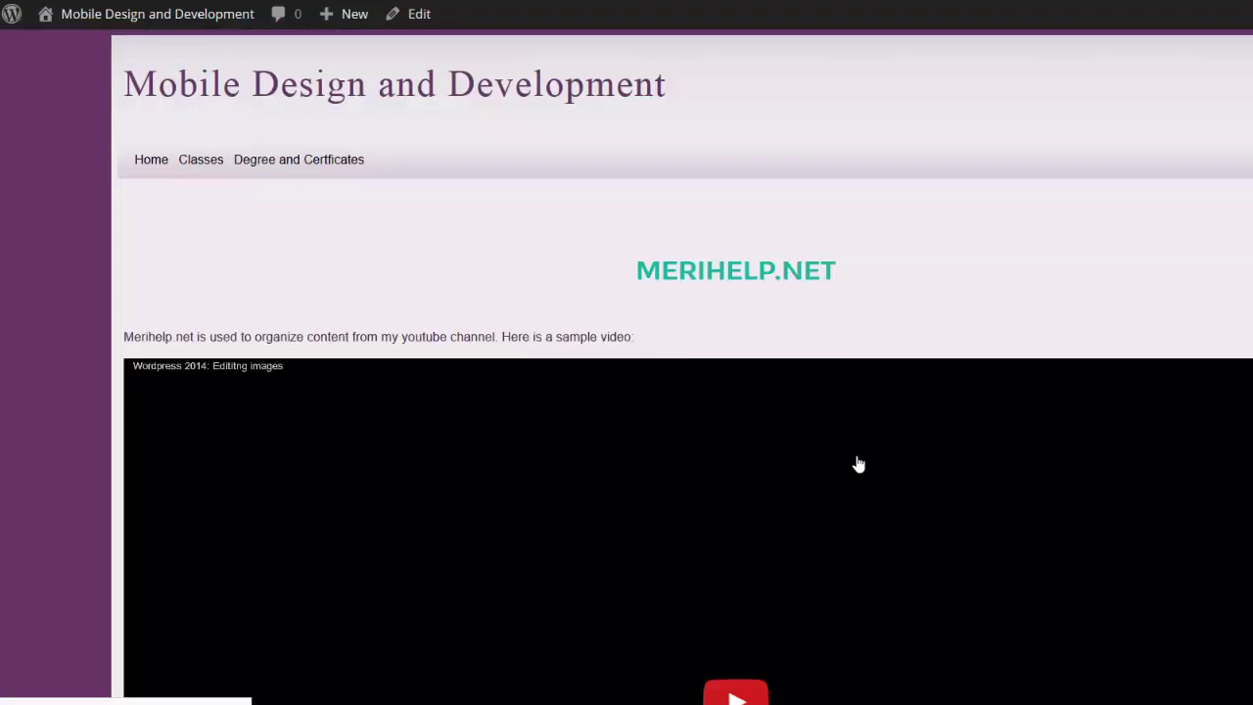
{"action": "scroll", "coordinate": [858, 462], "scroll_direction": "down", "scroll_amount": 6}
{"action": "scroll", "coordinate": [855, 462], "scroll_direction": "up", "scroll_amount": 4}
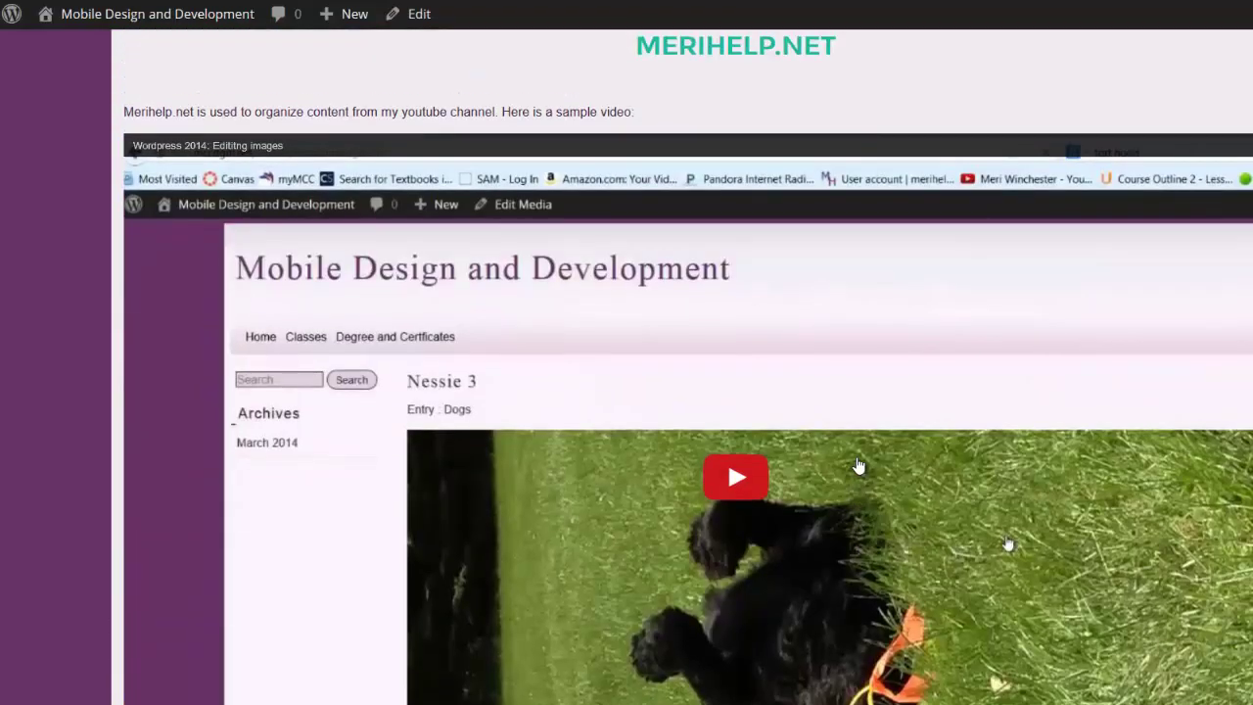
{"action": "scroll", "coordinate": [857, 466], "scroll_direction": "down", "scroll_amount": 1}
{"action": "scroll", "coordinate": [858, 463], "scroll_direction": "up", "scroll_amount": 1}
{"action": "scroll", "coordinate": [858, 464], "scroll_direction": "down", "scroll_amount": 2}
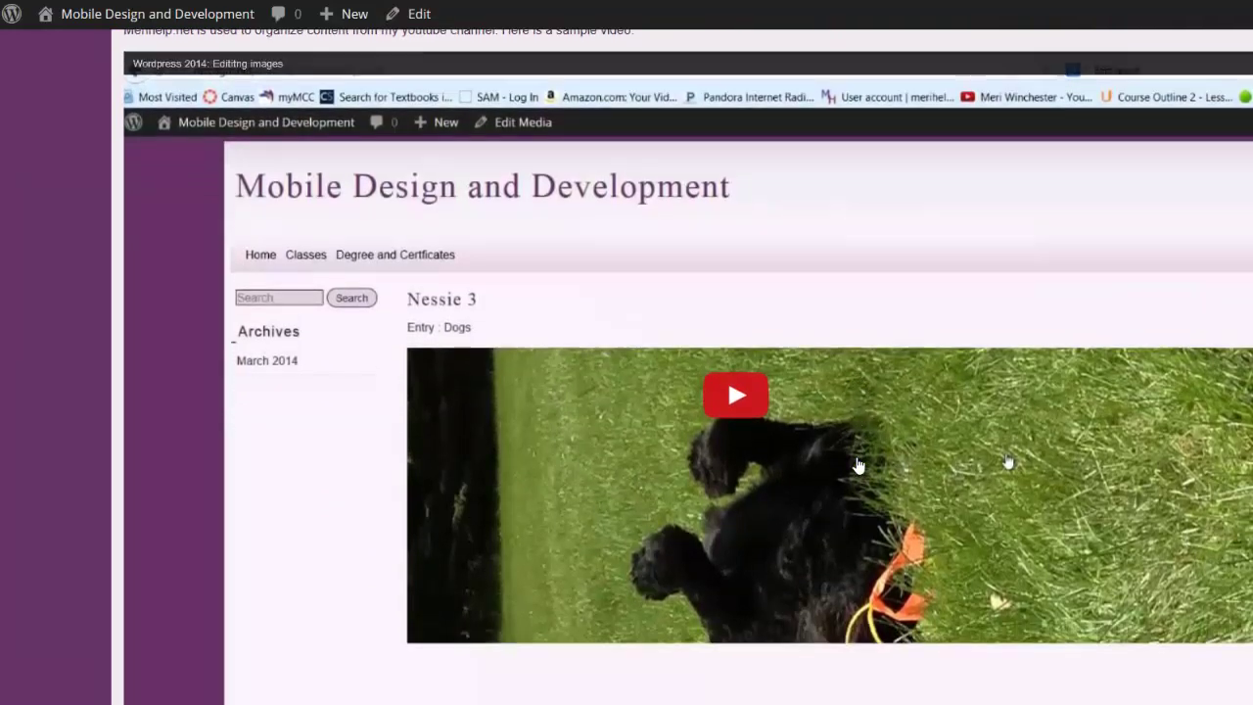
{"action": "scroll", "coordinate": [858, 462], "scroll_direction": "down", "scroll_amount": 3}
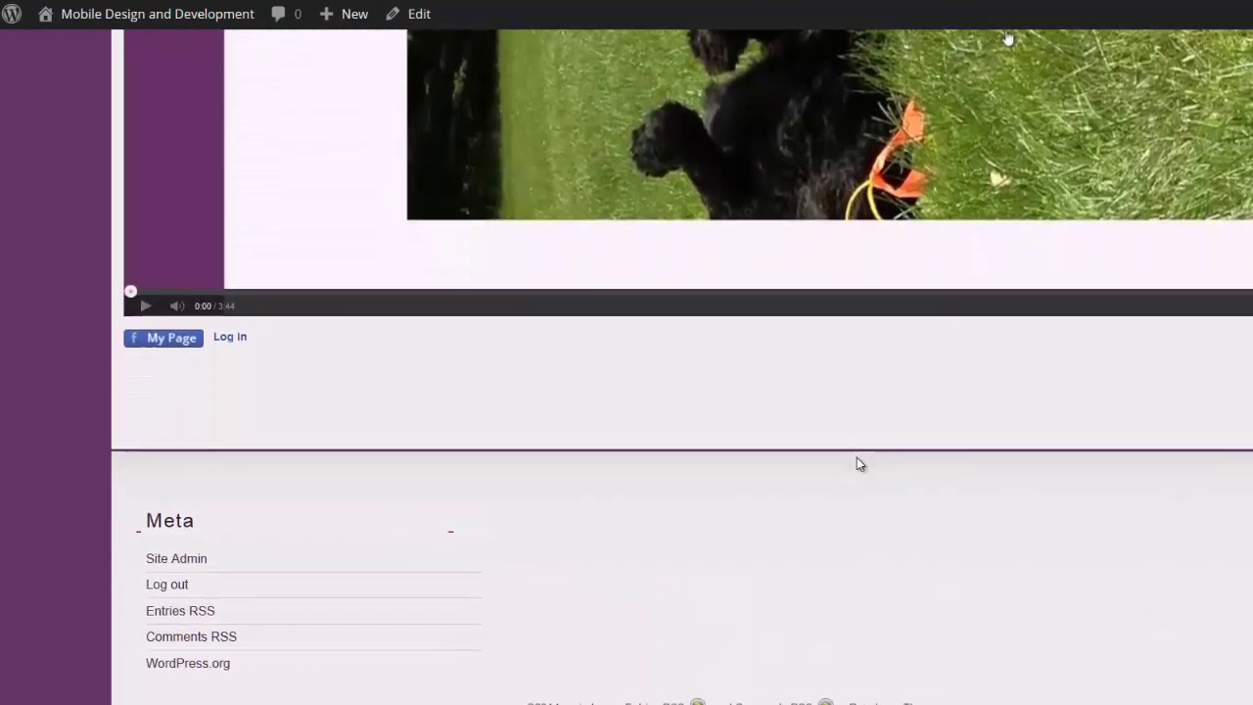
{"action": "scroll", "coordinate": [858, 462], "scroll_direction": "up", "scroll_amount": 5}
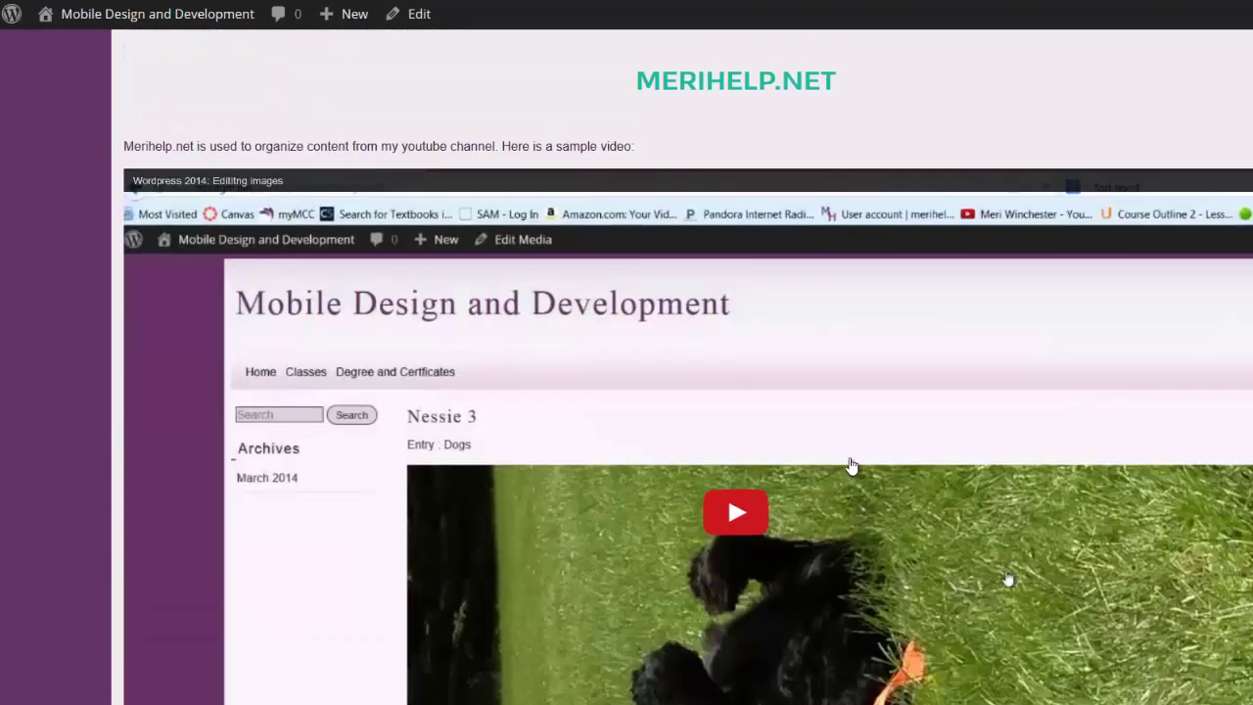
- Play the embedded video on the merihelp.net page to check it, then pause it
{"action": "left_click", "coordinate": [748, 511]}
{"action": "scroll", "coordinate": [910, 522], "scroll_direction": "down", "scroll_amount": 3}
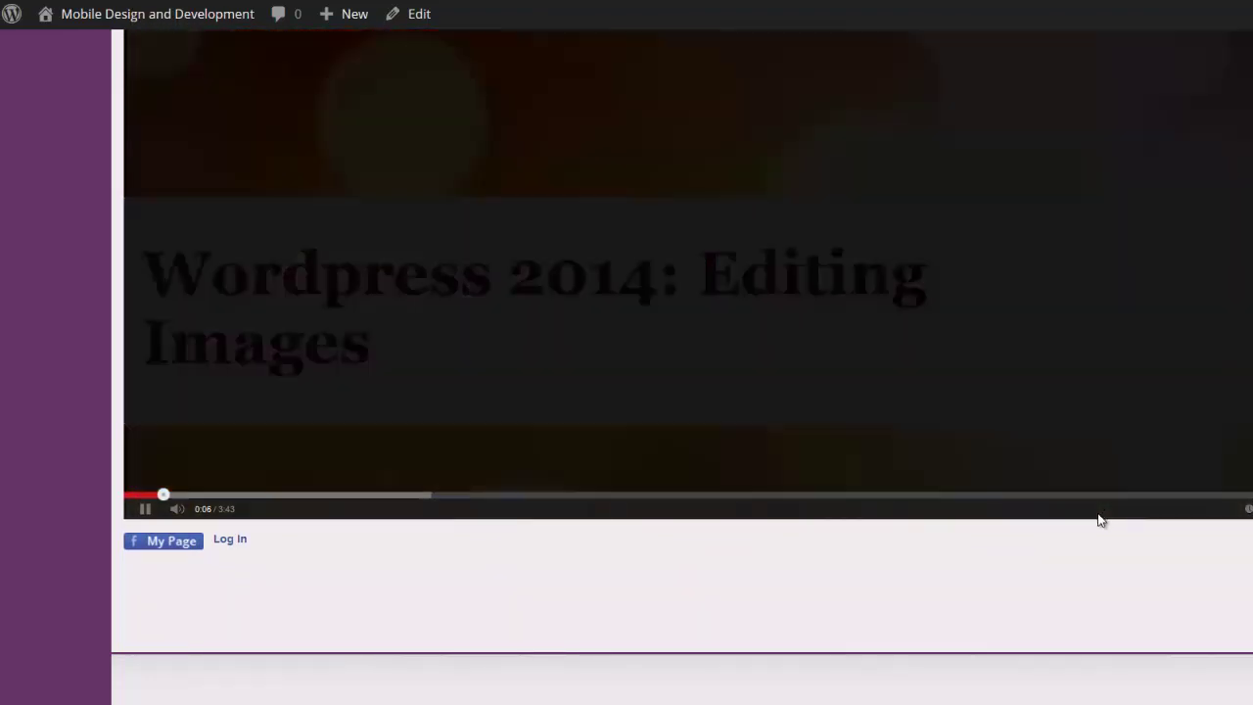
{"action": "scroll", "coordinate": [1098, 521], "scroll_direction": "up", "scroll_amount": 5}
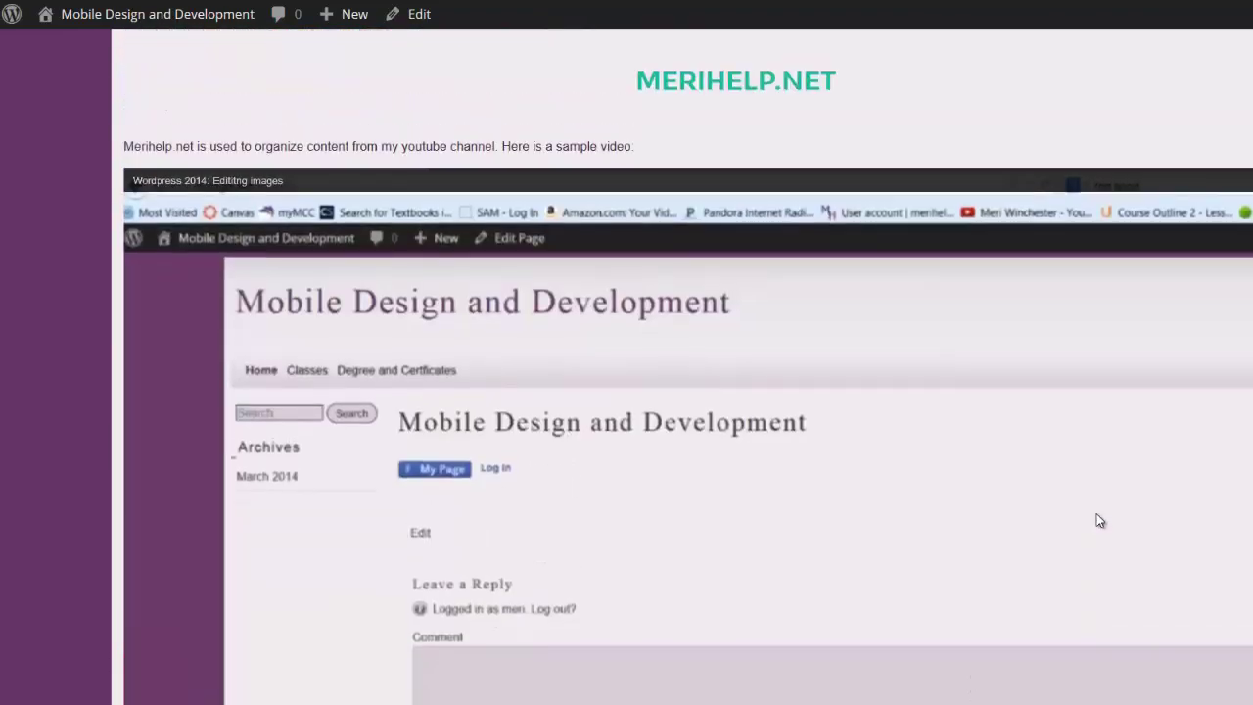
{"action": "scroll", "coordinate": [1098, 521], "scroll_direction": "down", "scroll_amount": 1}
{"action": "scroll", "coordinate": [1096, 512], "scroll_direction": "down", "scroll_amount": 1}
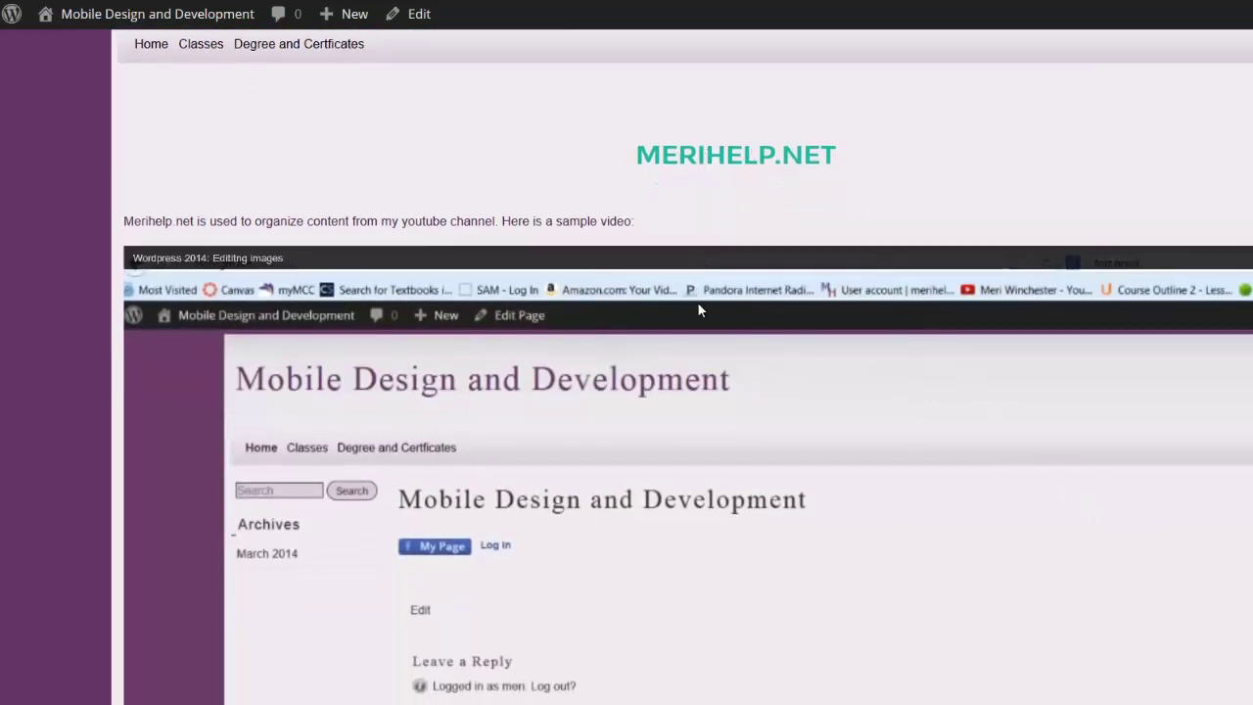
{"action": "scroll", "coordinate": [698, 304], "scroll_direction": "down", "scroll_amount": 5}
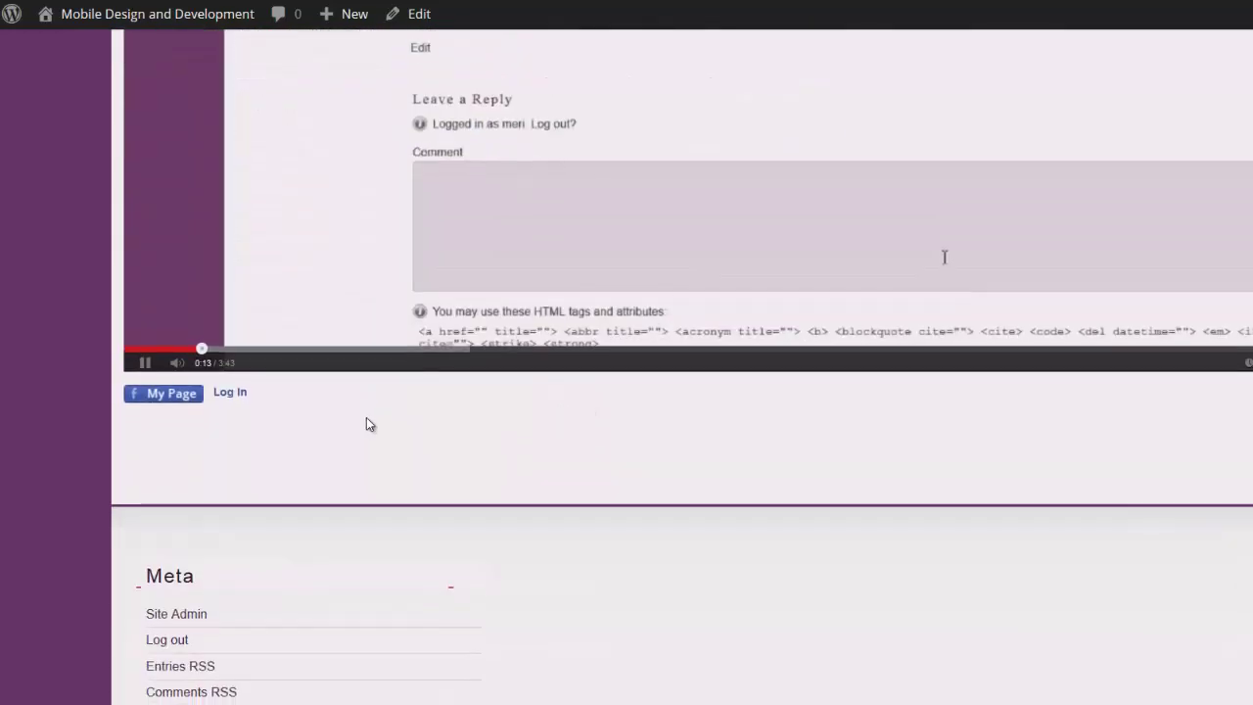
{"action": "left_click", "coordinate": [144, 362]}
{"action": "scroll", "coordinate": [594, 311], "scroll_direction": "up", "scroll_amount": 6}
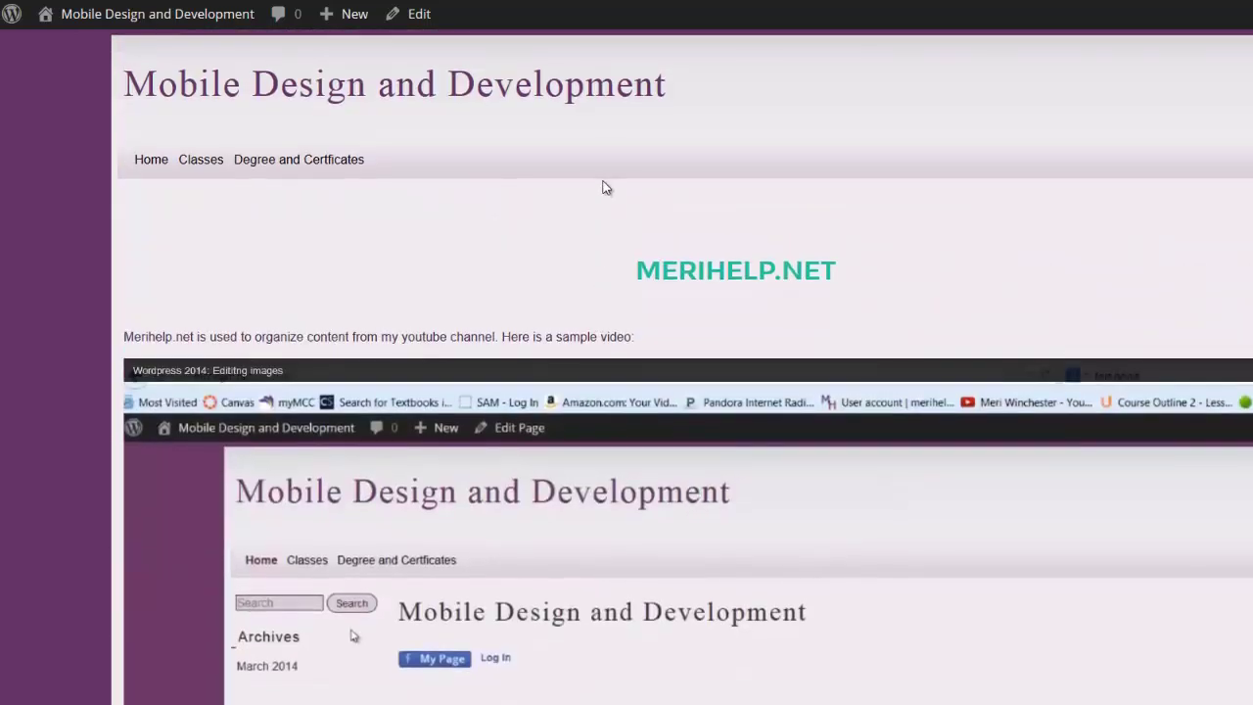
- Return to the dashboard and start a new Aeolus portfolio item titled "merihelp 2" with the text "Another way to add video."
{"action": "mouse_move", "coordinate": [173, 27]}
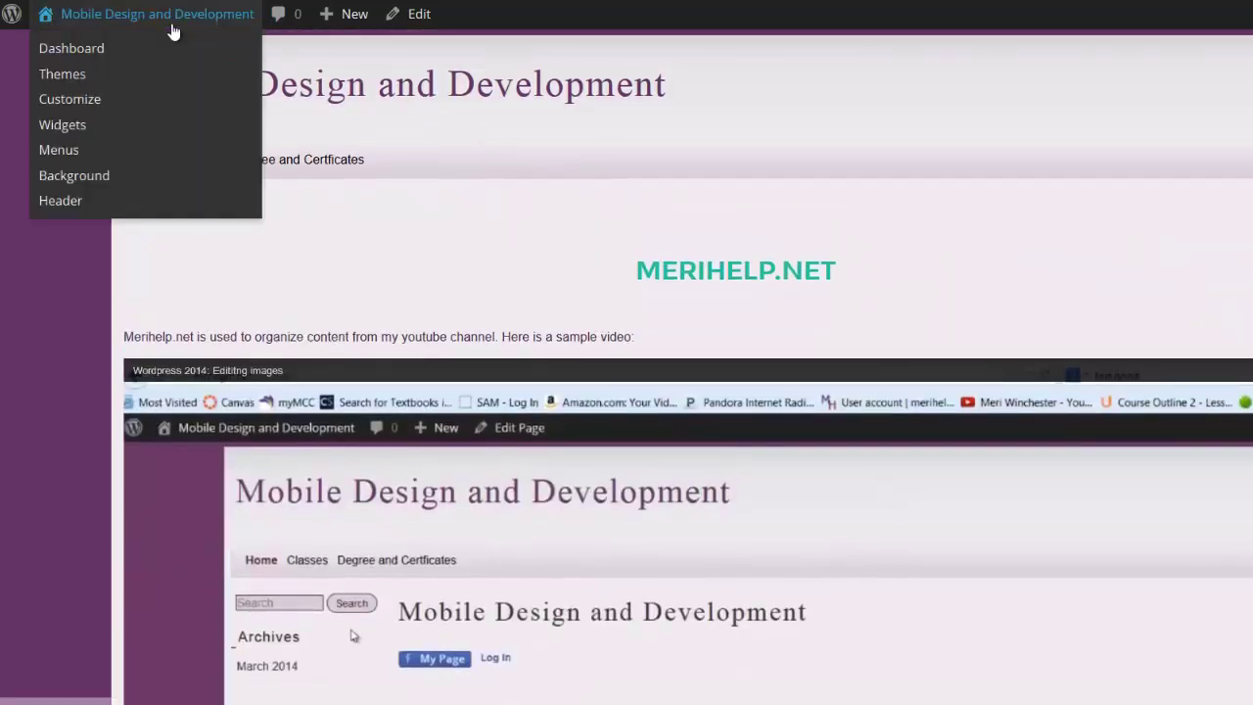
{"action": "left_click", "coordinate": [102, 48]}
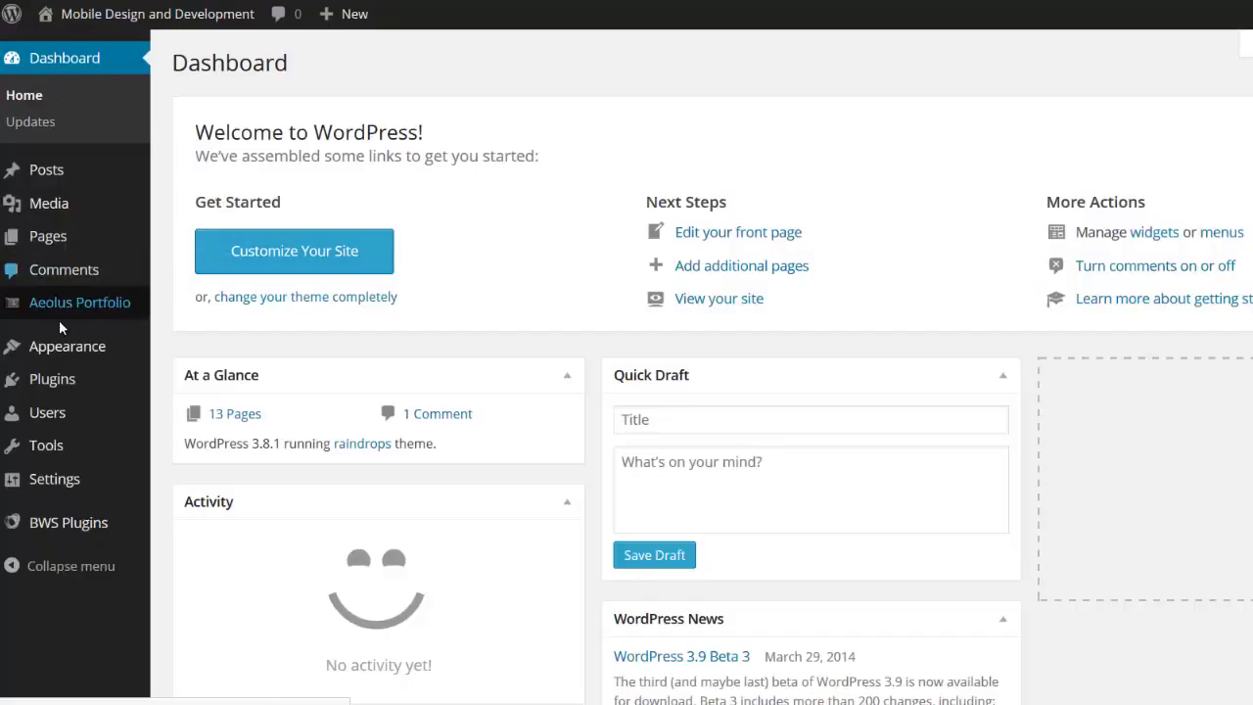
{"action": "mouse_move", "coordinate": [69, 313]}
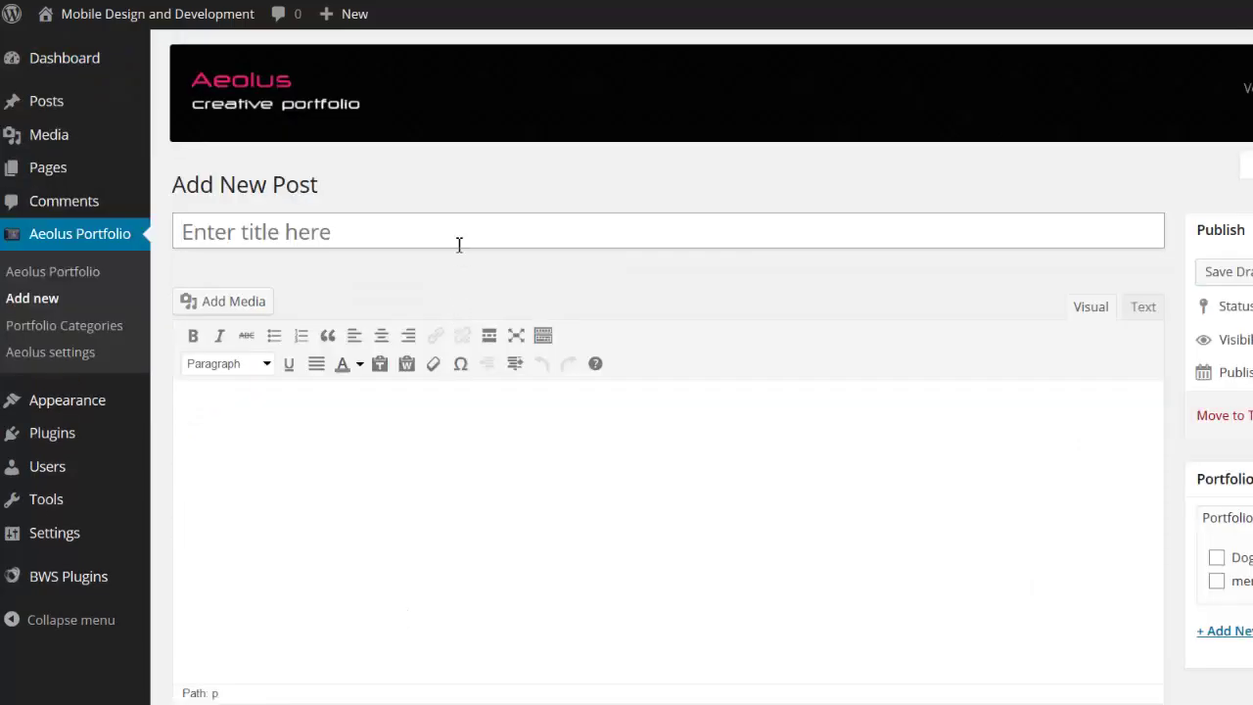
{"action": "type", "text": "merih"}
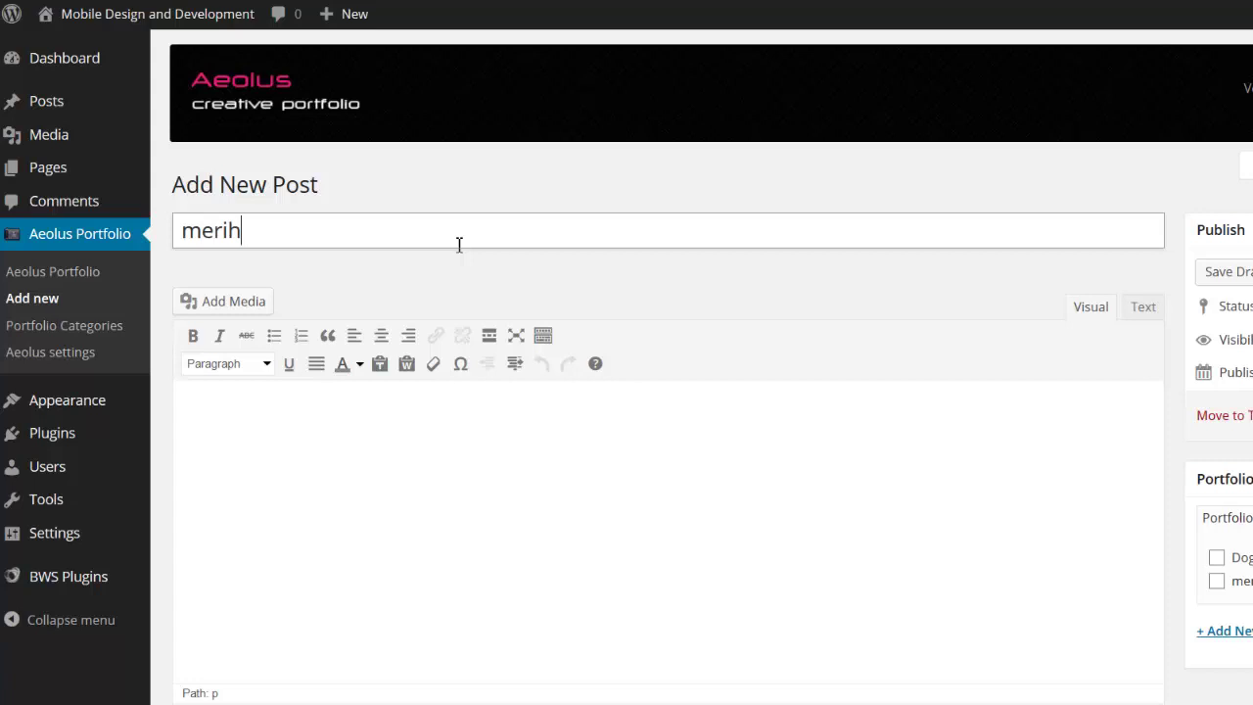
{"action": "type", "text": "ep"}
{"action": "type", "text": "p 2"}
{"action": "left_click", "coordinate": [515, 421]}
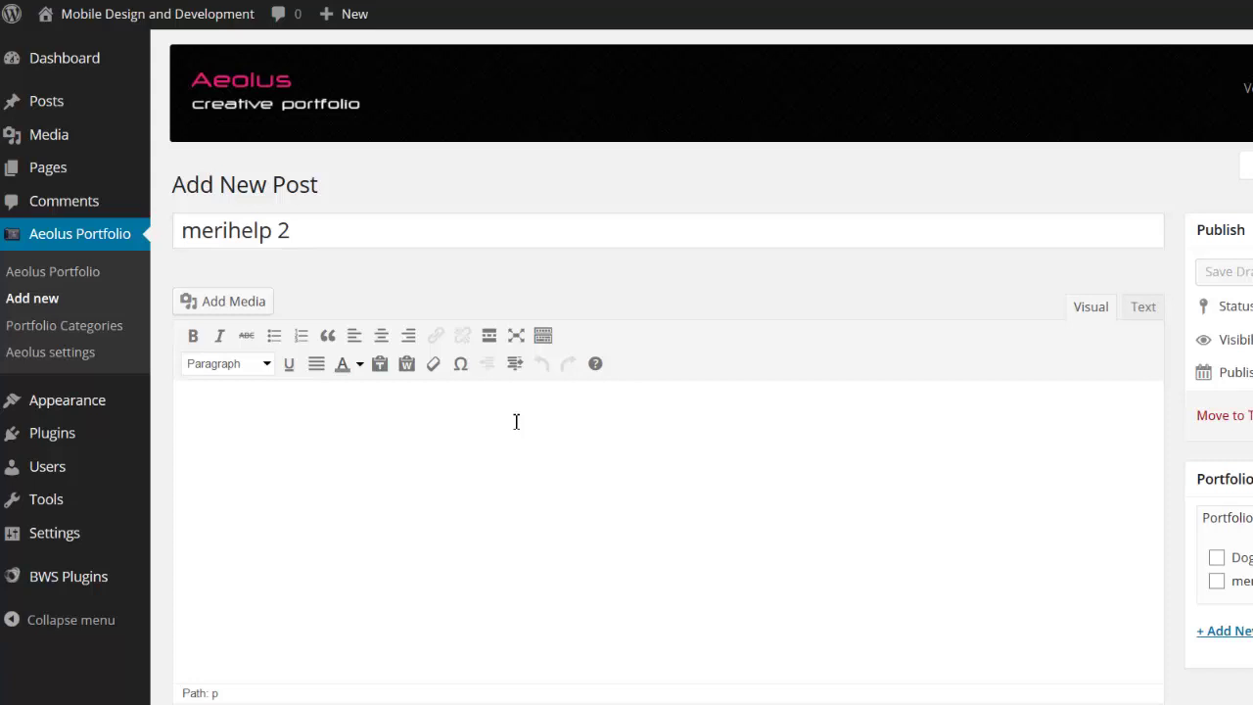
{"action": "type", "text": "ANoth"}
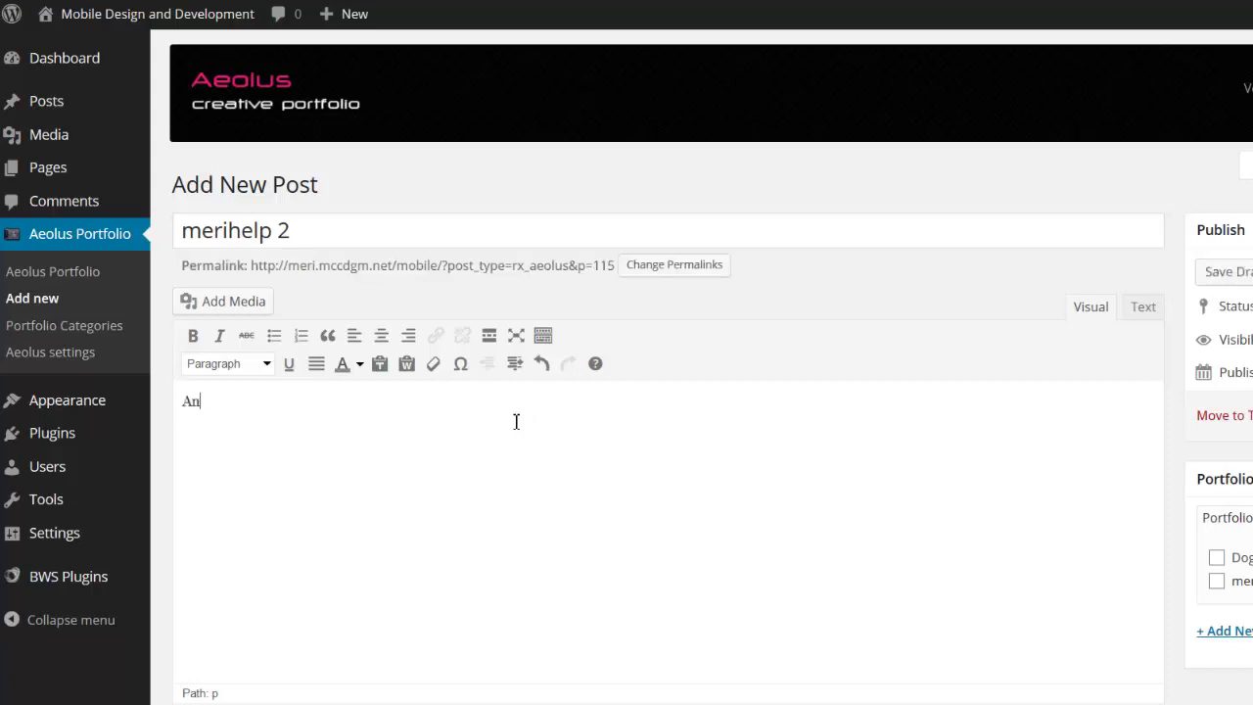
{"action": "type", "text": "er way to add video."}
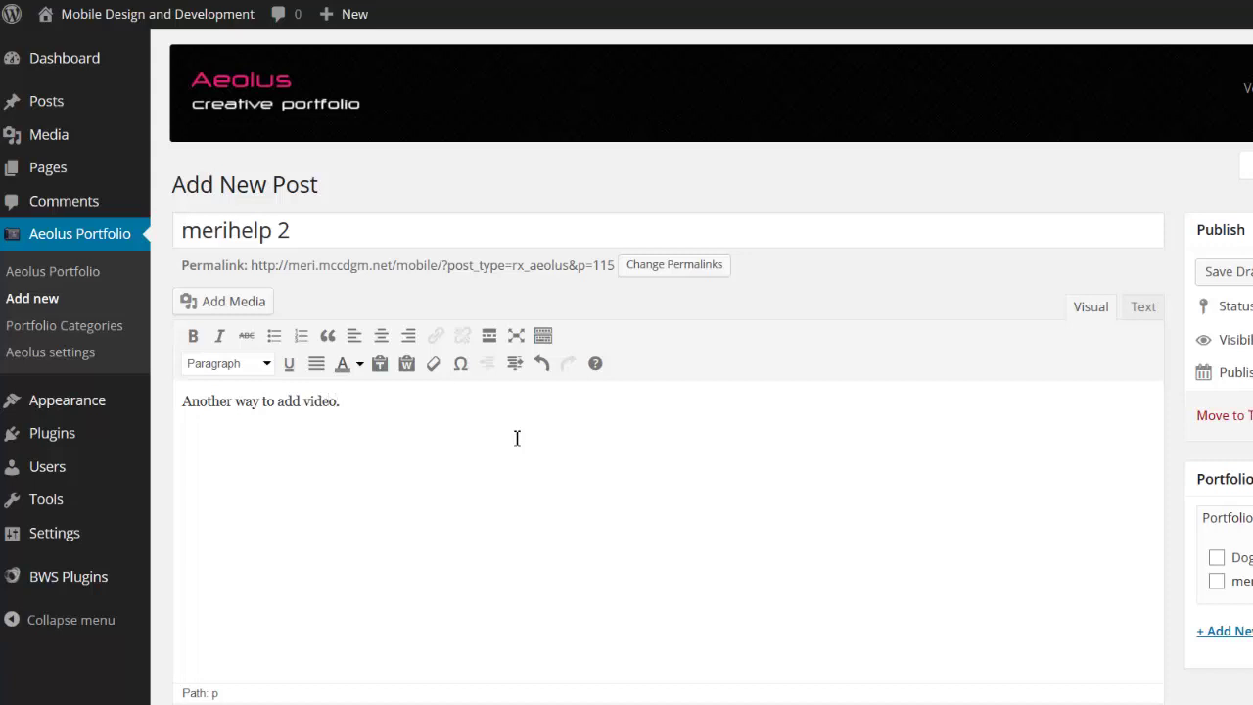
- Enable the use of a featured video for the merihelp 2 item
{"action": "scroll", "coordinate": [517, 451], "scroll_direction": "down", "scroll_amount": 3}
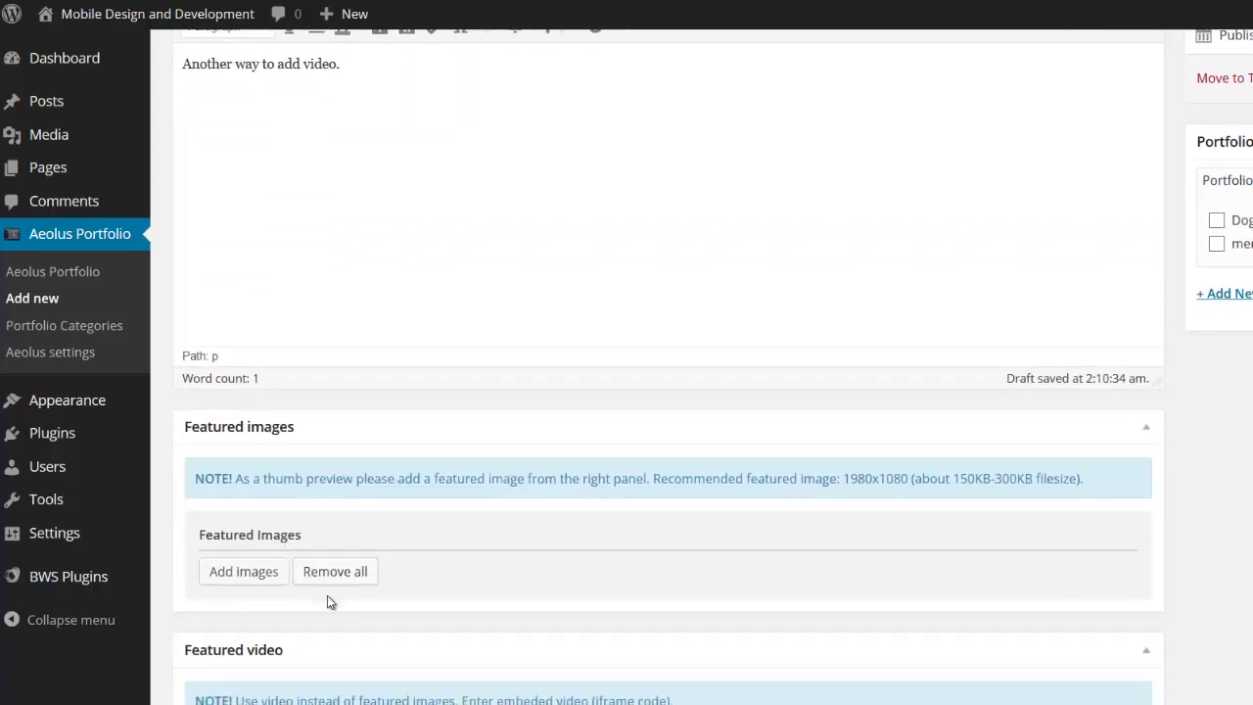
{"action": "scroll", "coordinate": [326, 602], "scroll_direction": "down", "scroll_amount": 2}
{"action": "scroll", "coordinate": [299, 578], "scroll_direction": "down", "scroll_amount": 1}
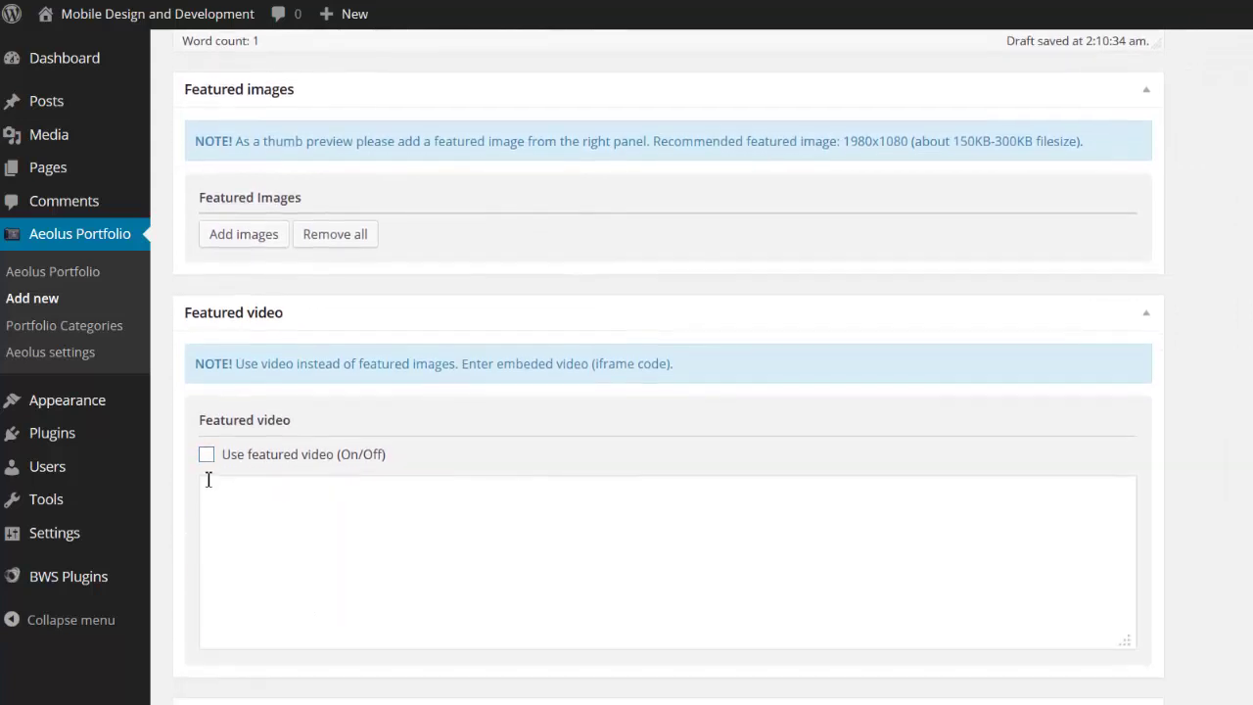
{"action": "left_click", "coordinate": [207, 454]}
{"action": "scroll", "coordinate": [812, 509], "scroll_direction": "down", "scroll_amount": 1}
{"action": "scroll", "coordinate": [832, 499], "scroll_direction": "down", "scroll_amount": 1}
{"action": "scroll", "coordinate": [881, 441], "scroll_direction": "up", "scroll_amount": 1}
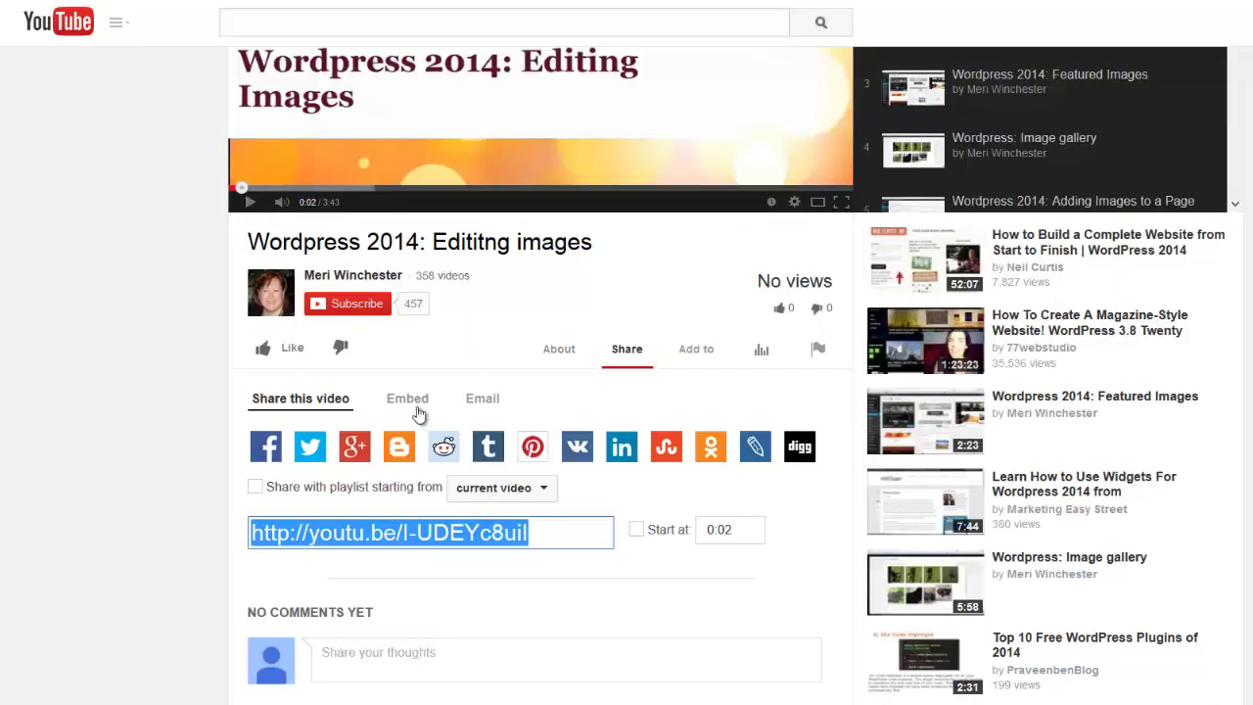
- Switch to YouTube and copy the 560 × 315 iframe embed code of the "Wordpress 2014: Edititng images" video
{"action": "left_click", "coordinate": [413, 405]}
{"action": "right_click", "coordinate": [401, 497]}
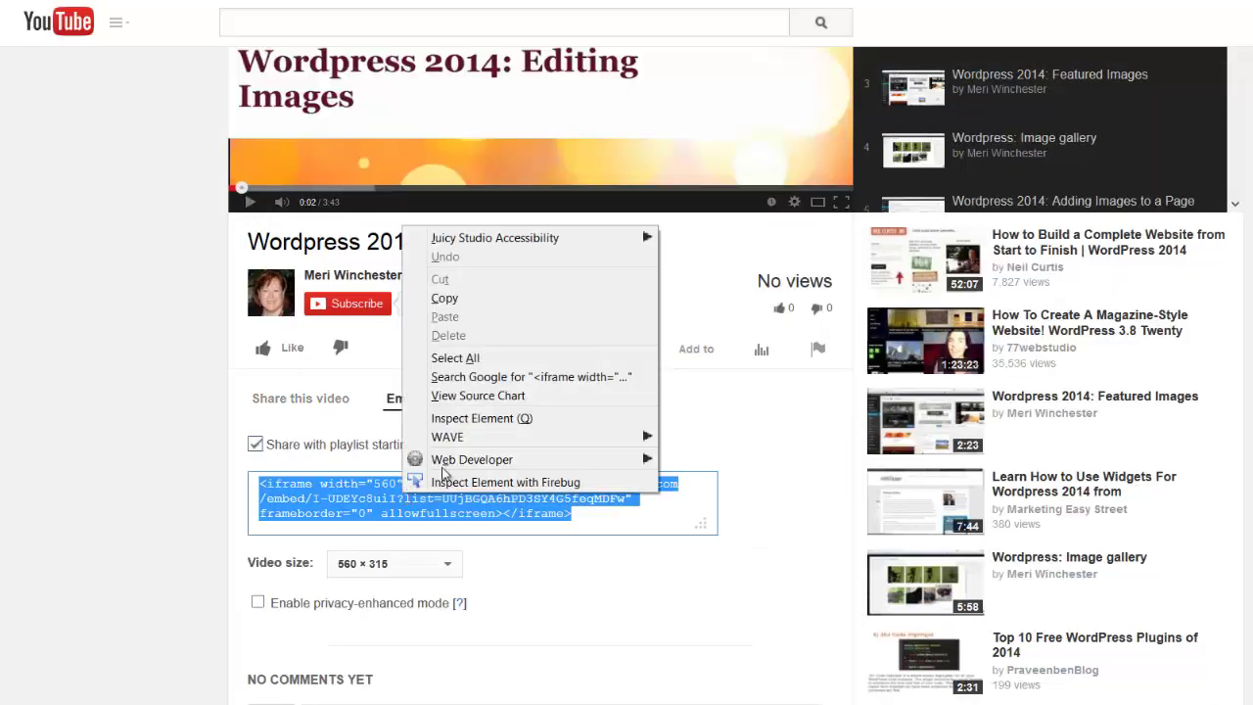
{"action": "left_click", "coordinate": [470, 297]}
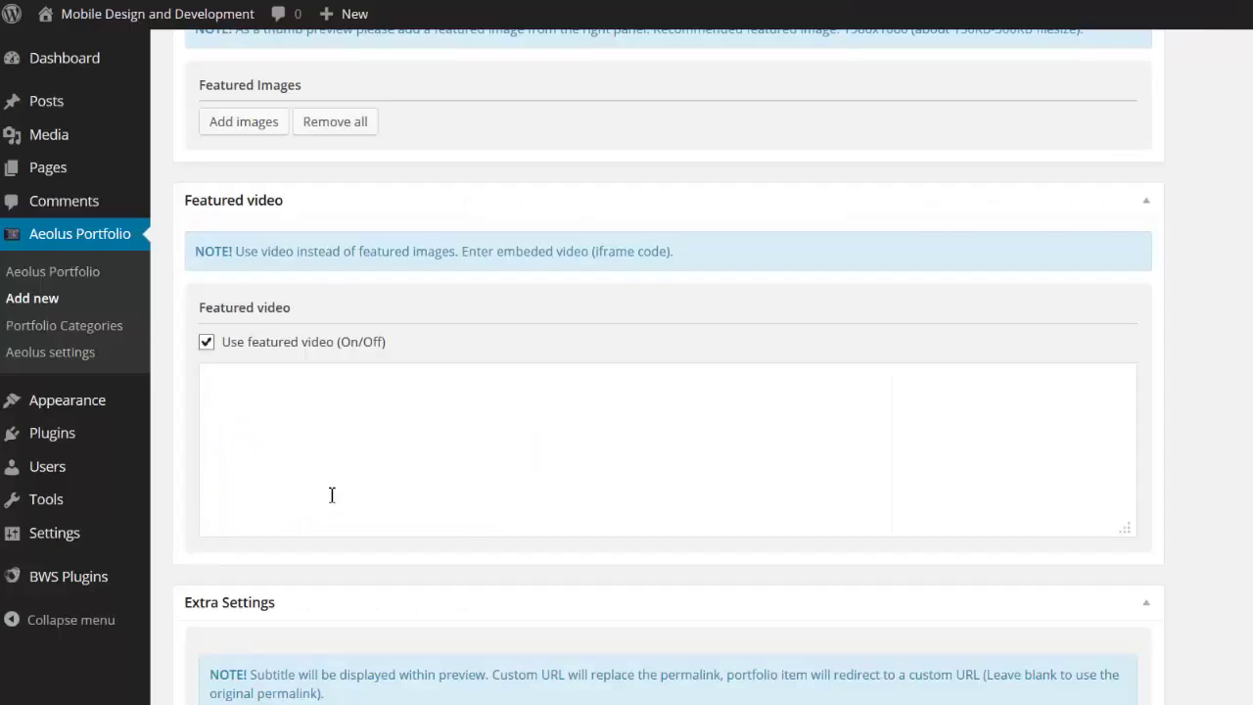
- Return to WordPress, paste the iframe embed code as the merihelp 2 item's featured video and publish the item
{"action": "right_click", "coordinate": [333, 426]}
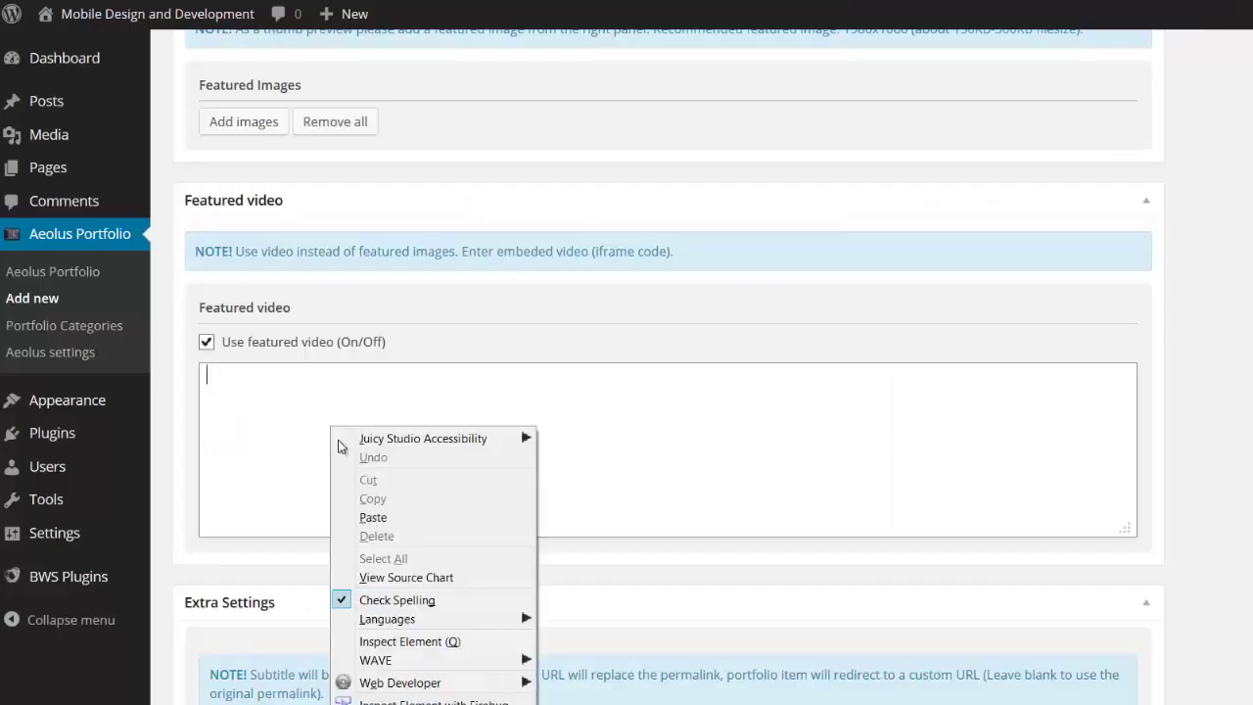
{"action": "left_click", "coordinate": [380, 516]}
{"action": "scroll", "coordinate": [496, 546], "scroll_direction": "down", "scroll_amount": 1}
{"action": "scroll", "coordinate": [496, 546], "scroll_direction": "down", "scroll_amount": 1}
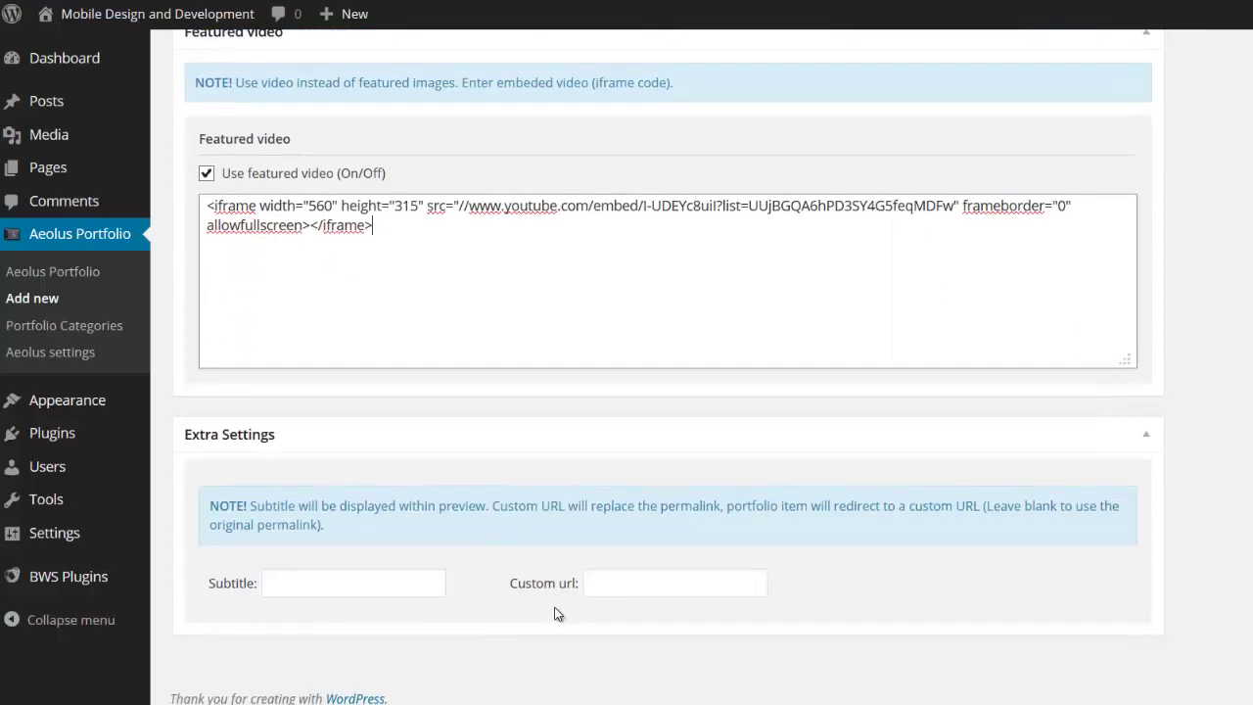
{"action": "scroll", "coordinate": [1022, 595], "scroll_direction": "up", "scroll_amount": 4}
{"action": "scroll", "coordinate": [1024, 596], "scroll_direction": "down", "scroll_amount": 4}
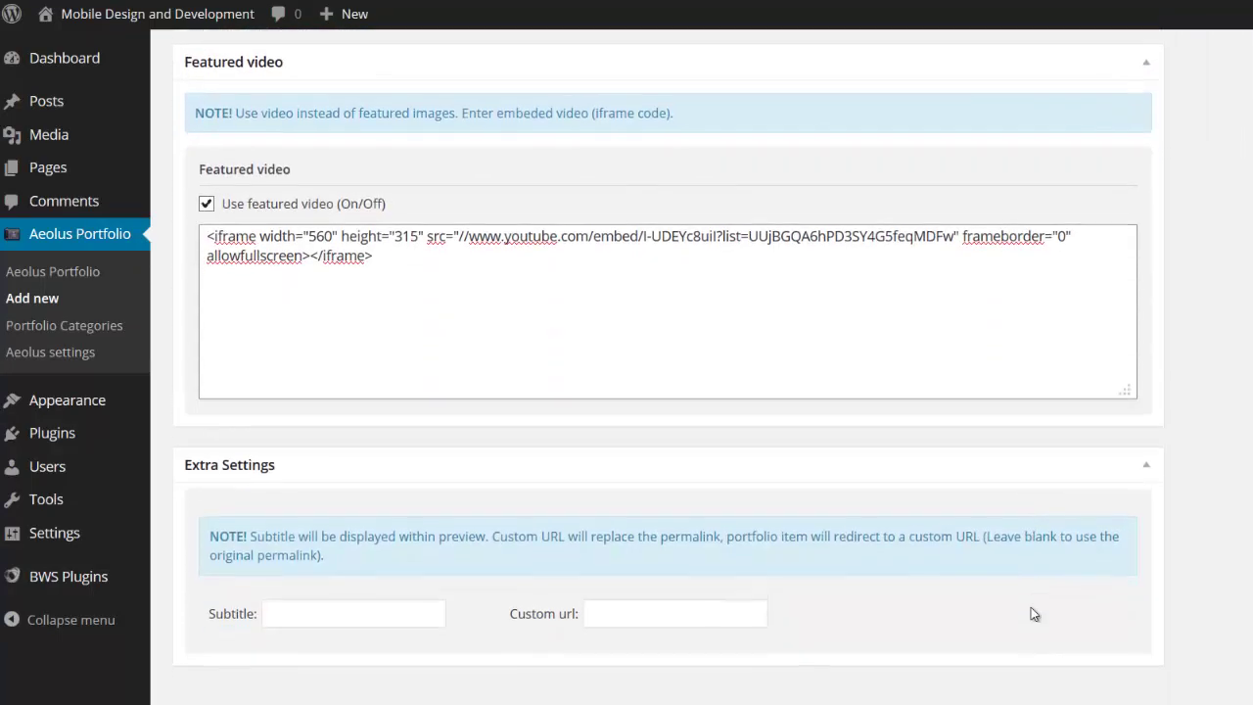
{"action": "scroll", "coordinate": [1047, 616], "scroll_direction": "up", "scroll_amount": 10}
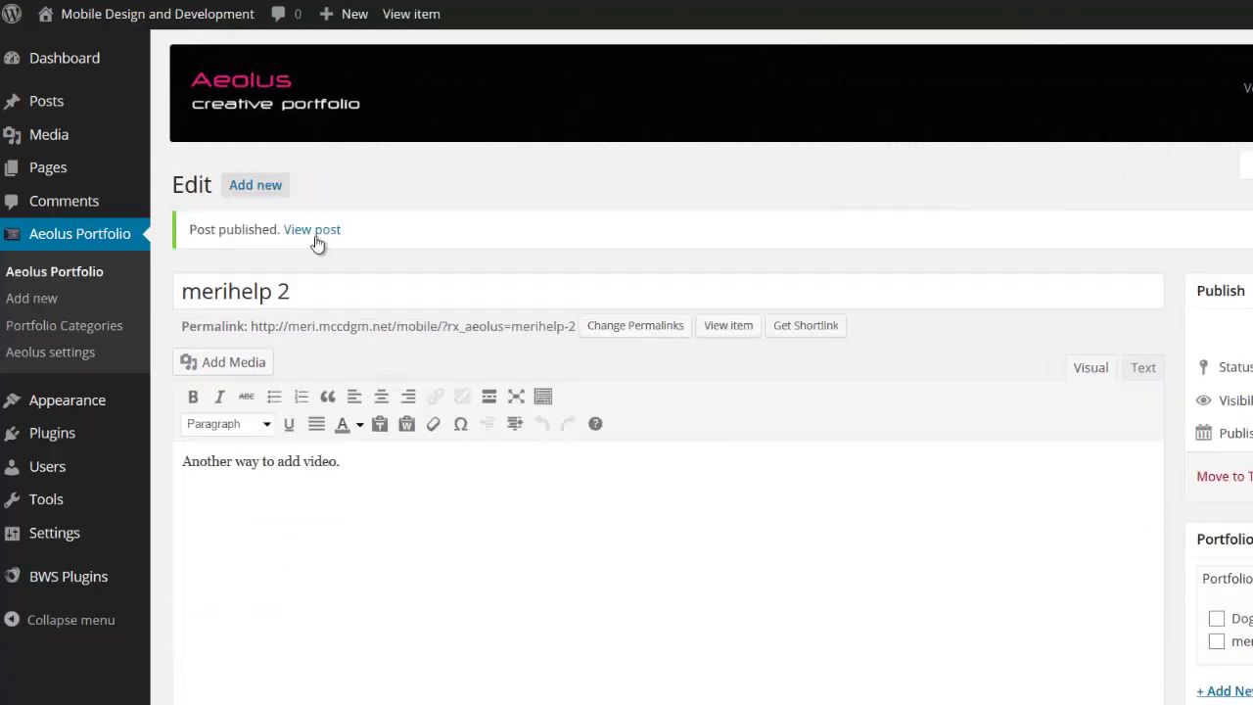
- View the published merihelp 2 item on the site and check its featured video, title and text
{"action": "left_click", "coordinate": [311, 231]}
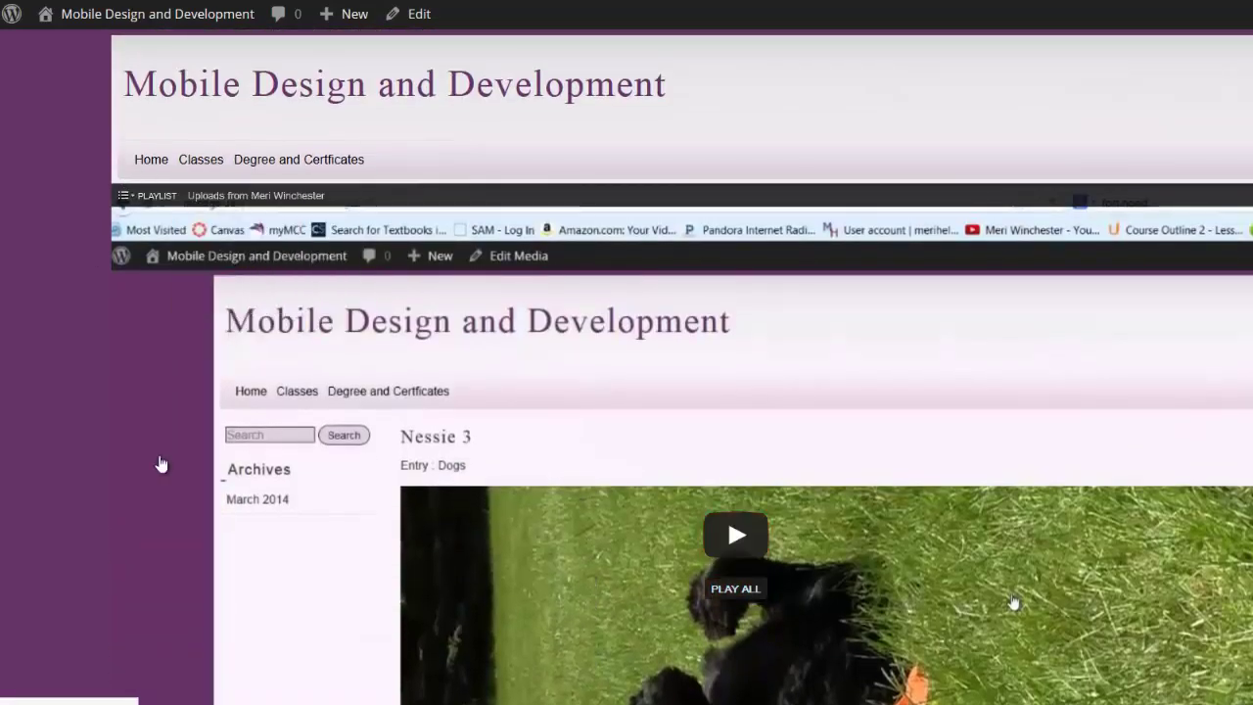
{"action": "scroll", "coordinate": [393, 619], "scroll_direction": "down", "scroll_amount": 5}
{"action": "scroll", "coordinate": [401, 597], "scroll_direction": "down", "scroll_amount": 1}
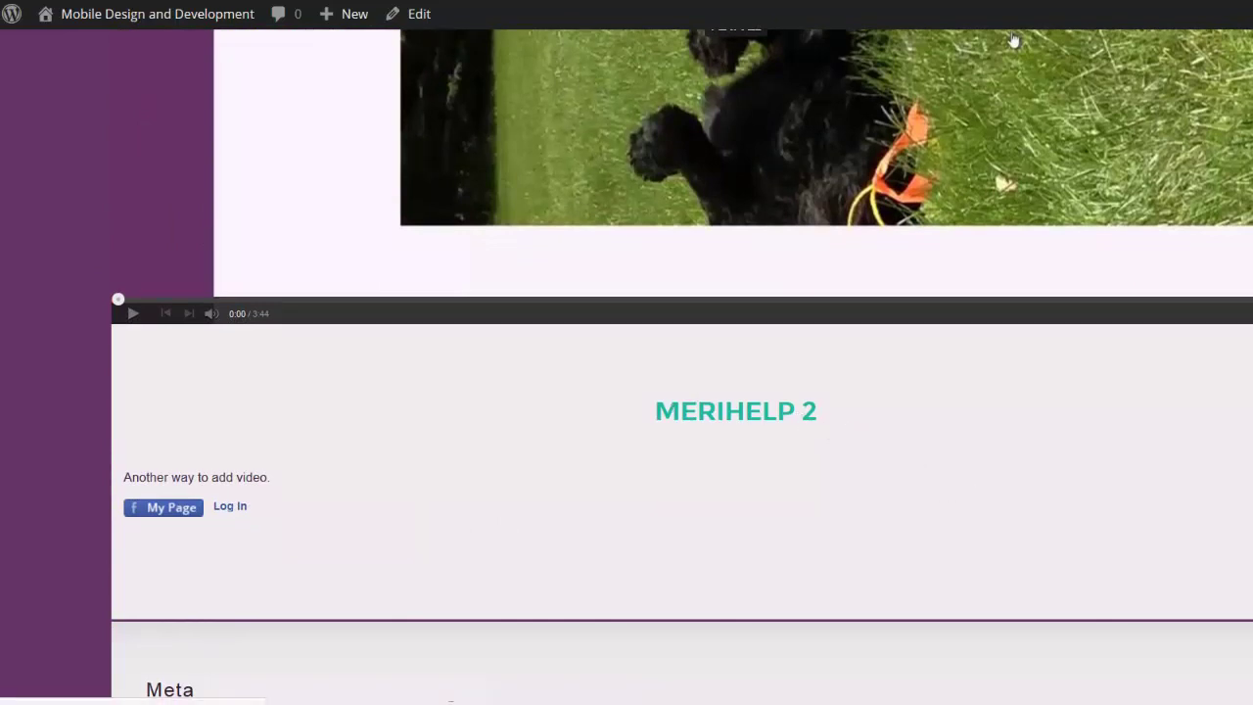
{"action": "left_click", "coordinate": [1014, 40]}
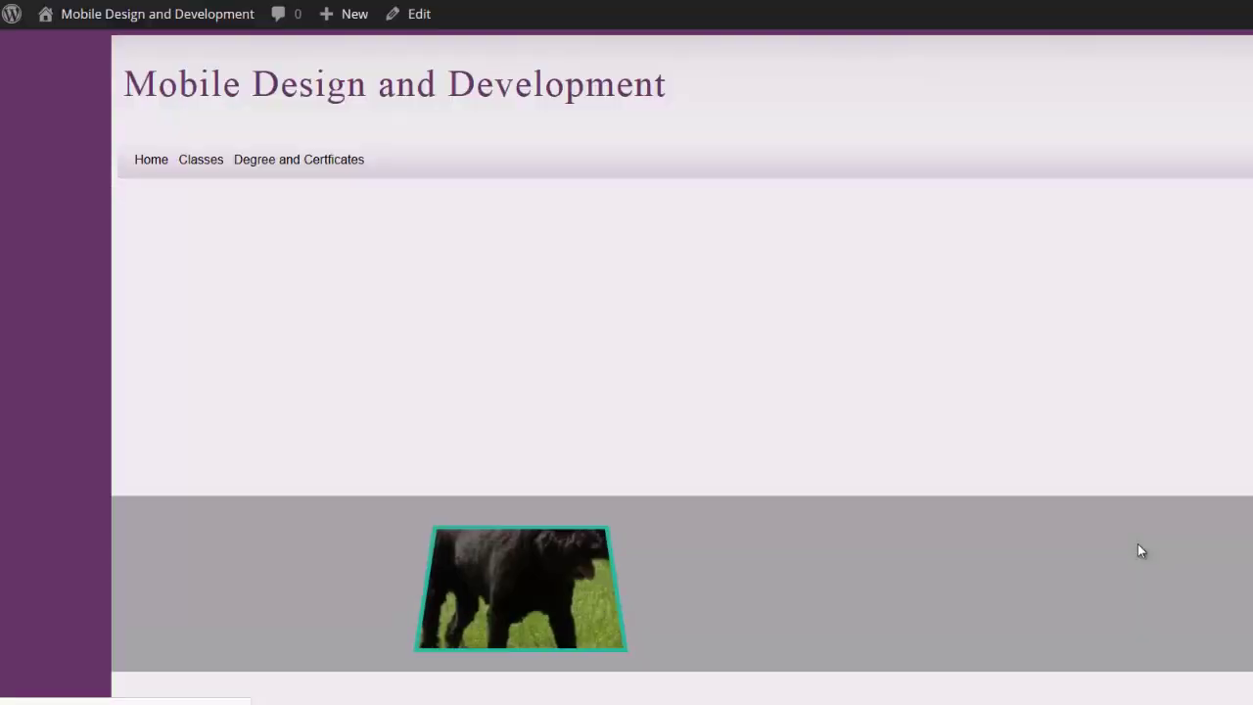
- Review the published Nessie portfolio item, from its featured image to the photo gallery and captions
{"action": "scroll", "coordinate": [1138, 551], "scroll_direction": "down", "scroll_amount": 3}
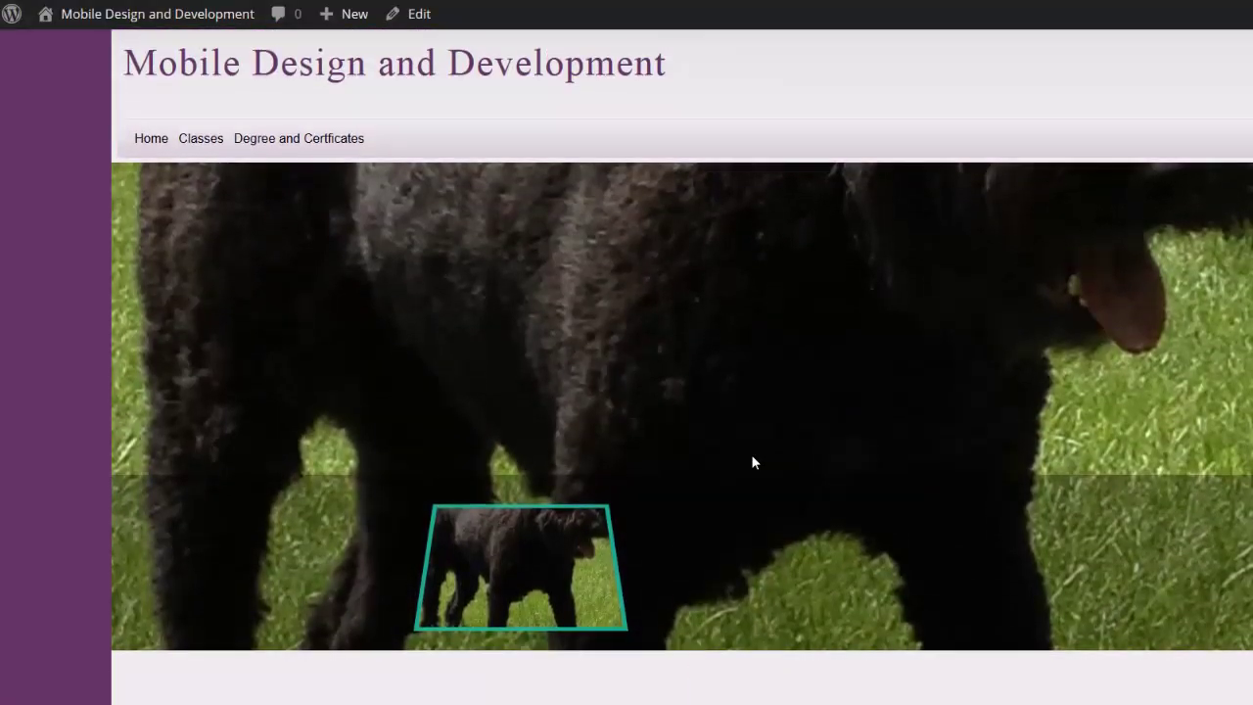
{"action": "scroll", "coordinate": [754, 462], "scroll_direction": "down", "scroll_amount": 2}
{"action": "scroll", "coordinate": [754, 461], "scroll_direction": "down", "scroll_amount": 2}
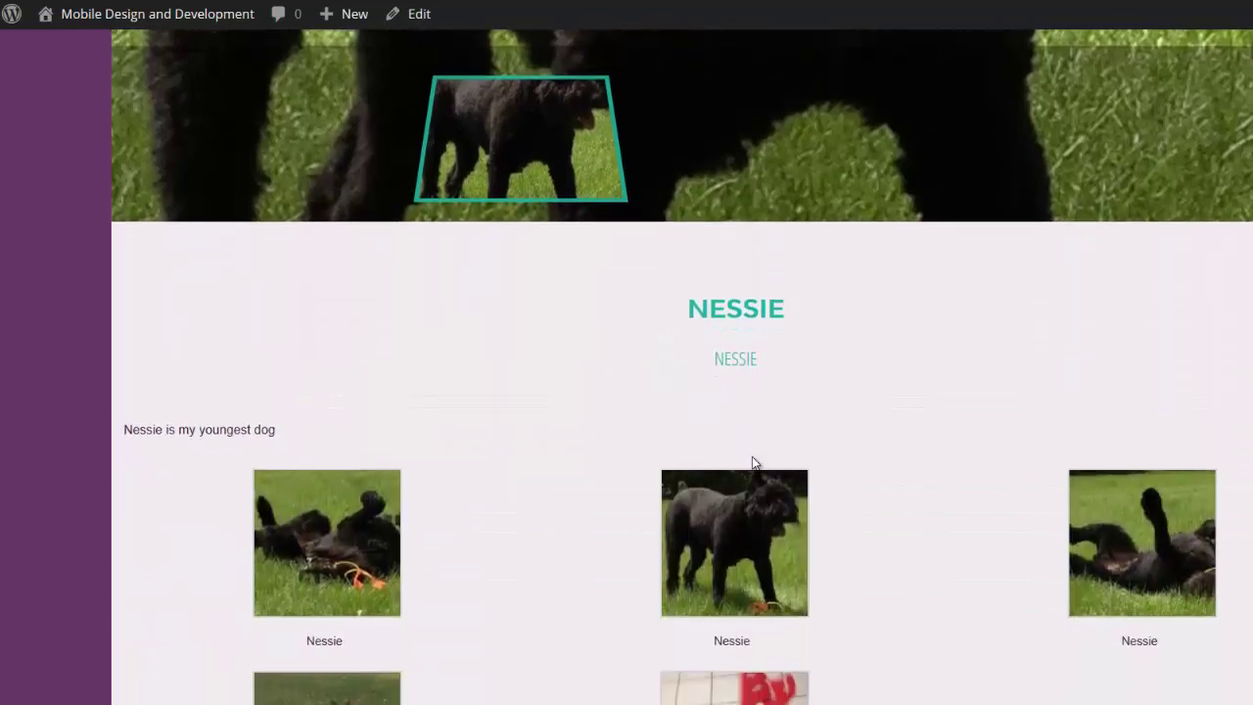
{"action": "scroll", "coordinate": [751, 460], "scroll_direction": "down", "scroll_amount": 3}
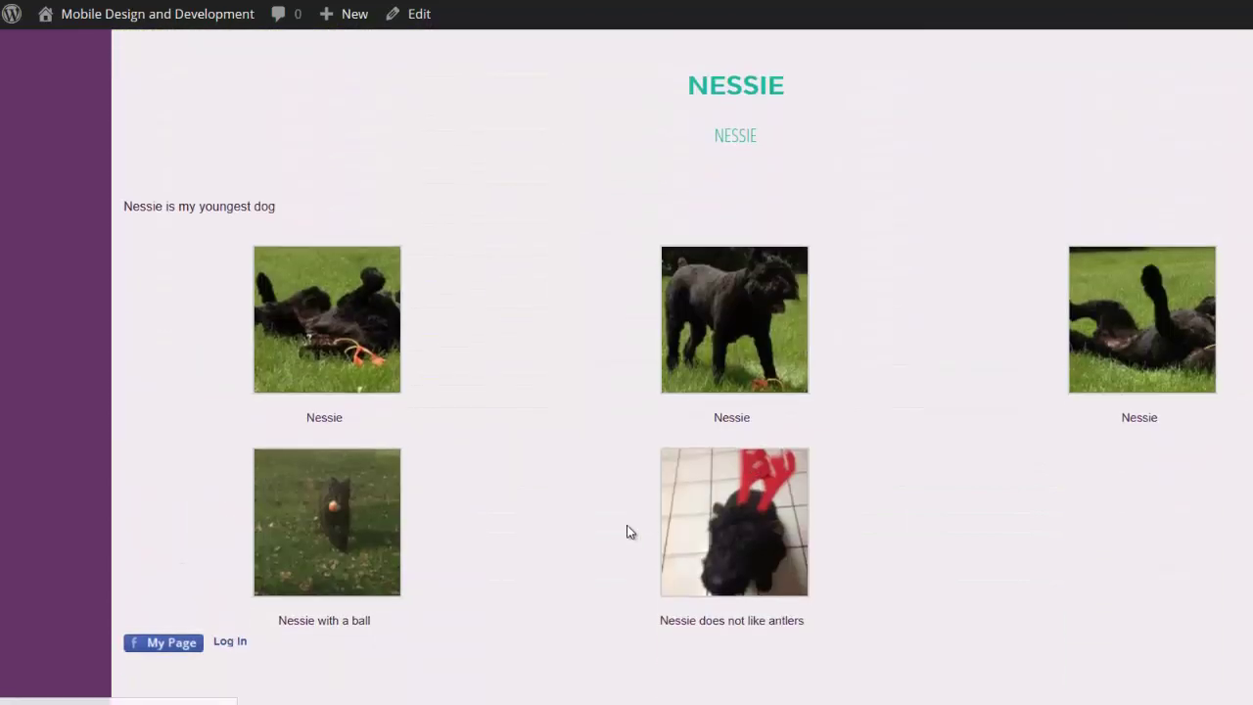
{"action": "scroll", "coordinate": [744, 526], "scroll_direction": "down", "scroll_amount": 2}
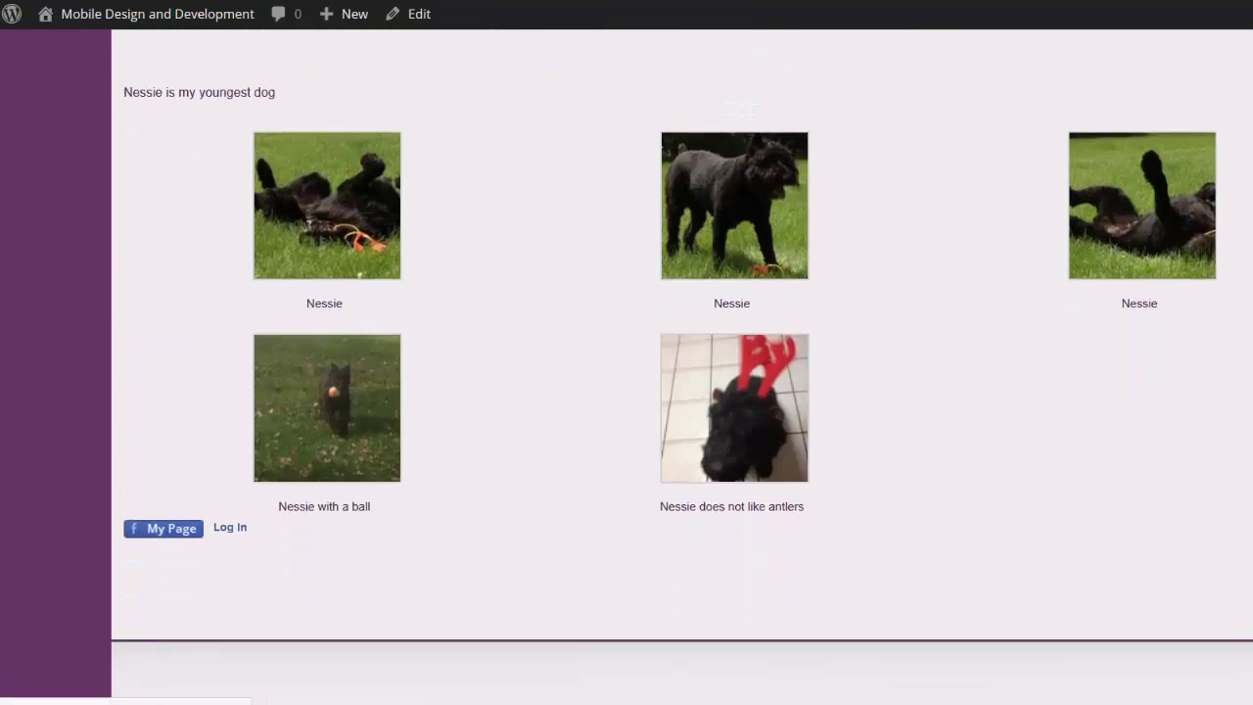
- Go back to the portfolio item with the YouTube video in its content and compare its layout with the featured-video version
{"action": "key", "text": "alt+Left"}
{"action": "scroll", "coordinate": [1008, 244], "scroll_direction": "down", "scroll_amount": 5}
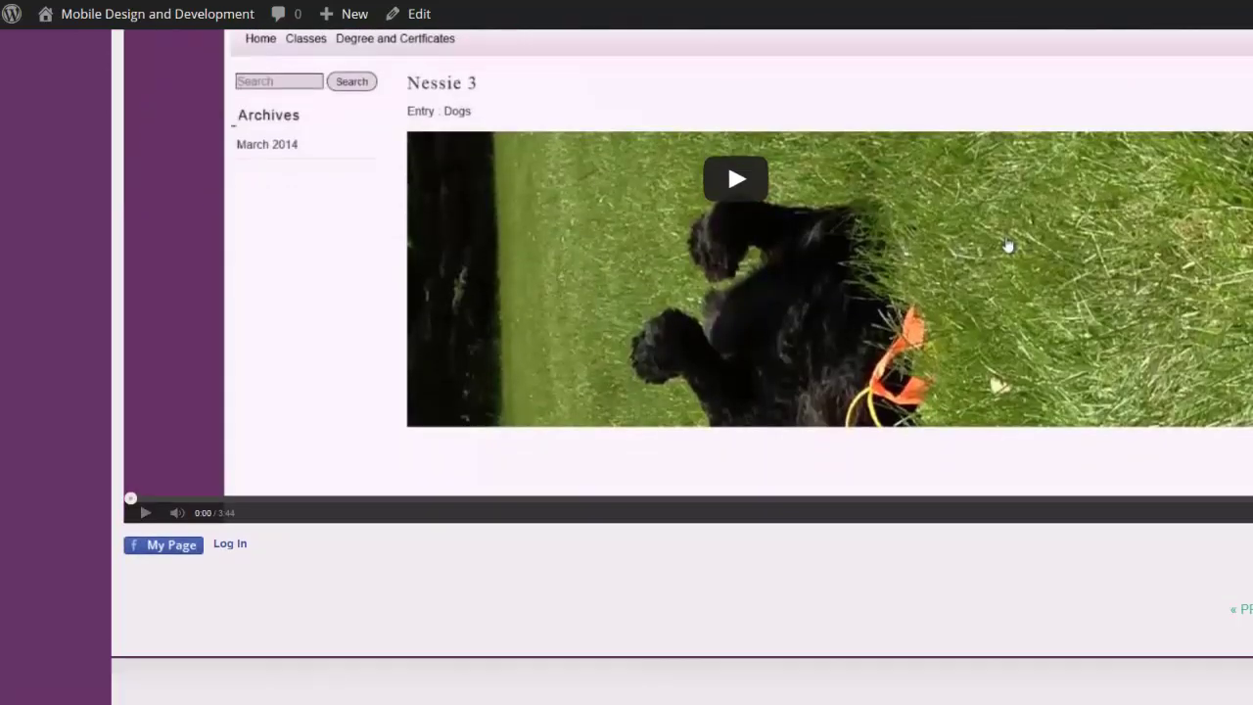
{"action": "scroll", "coordinate": [1008, 244], "scroll_direction": "down", "scroll_amount": 1}
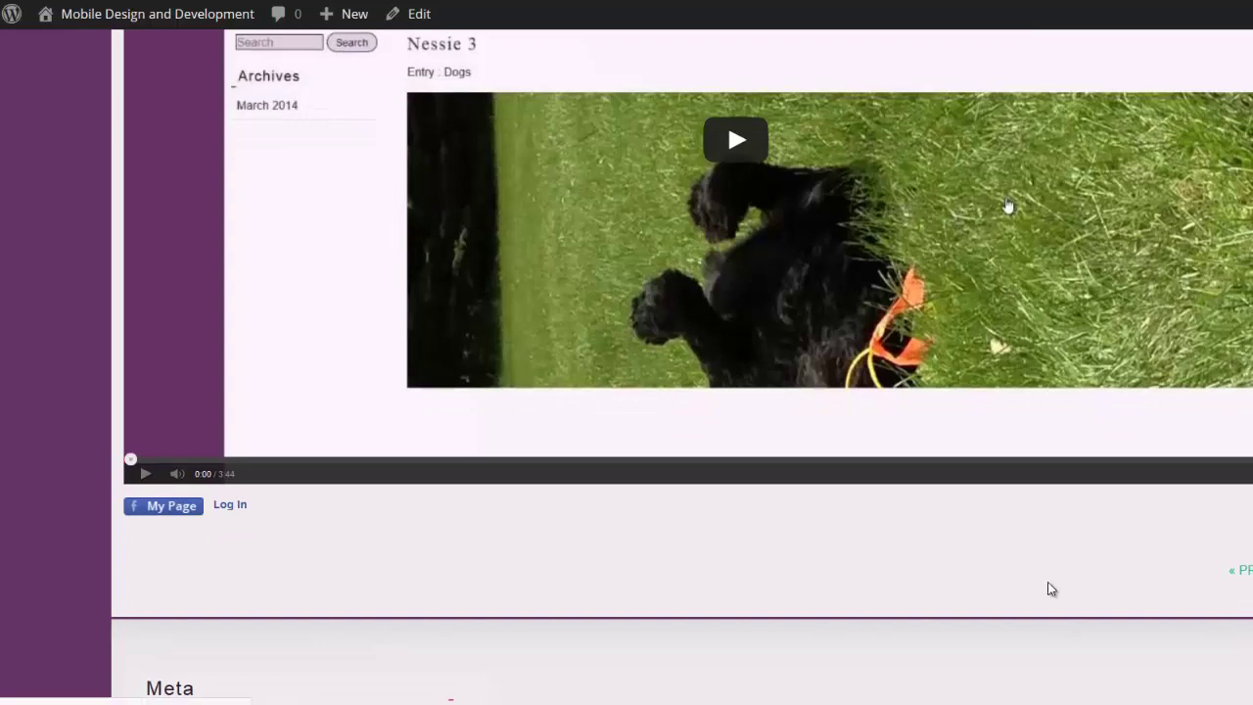
{"action": "scroll", "coordinate": [1049, 588], "scroll_direction": "up", "scroll_amount": 5}
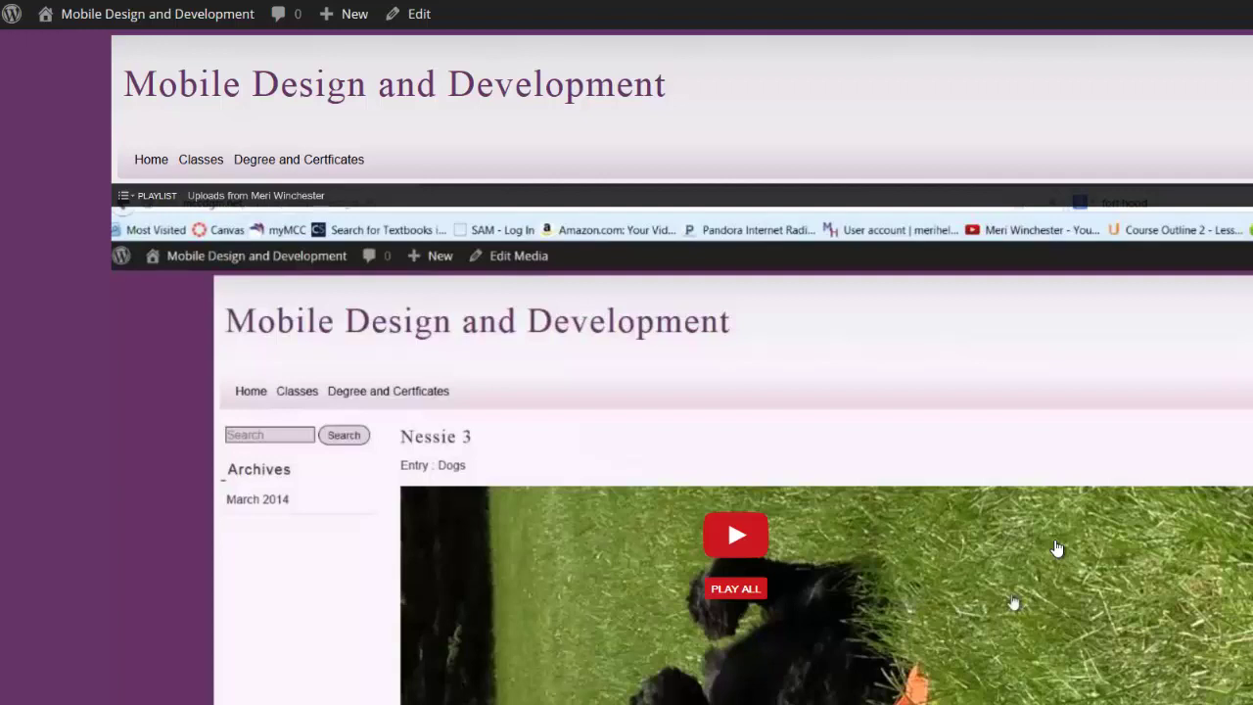
- Return to the dashboard and deactivate the Aeolus - Creative Portfolio plugin
{"action": "mouse_move", "coordinate": [189, 13]}
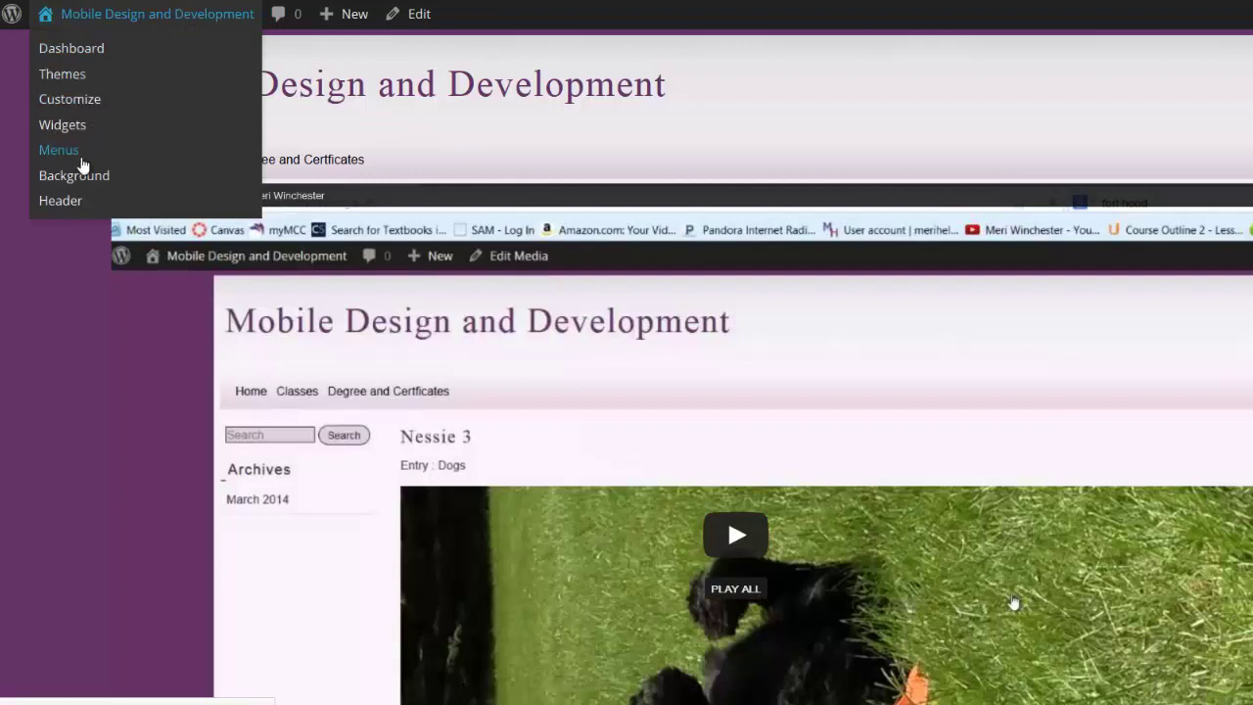
{"action": "left_click", "coordinate": [86, 48]}
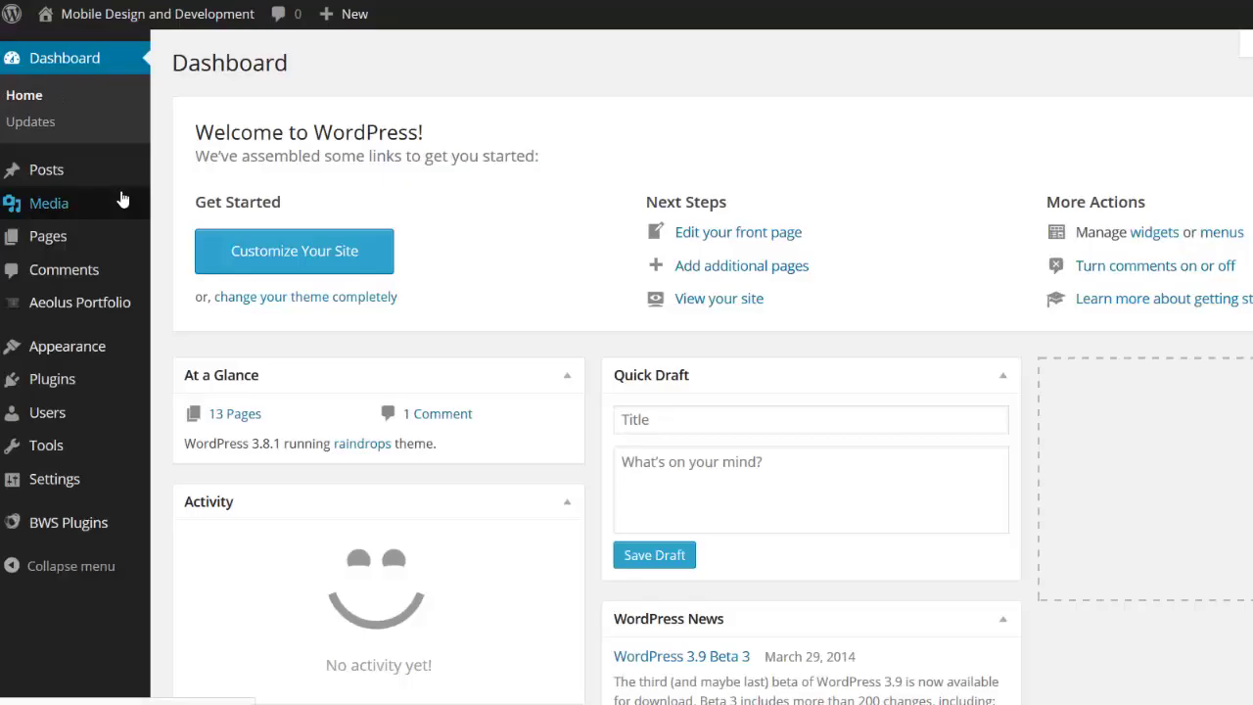
{"action": "left_click", "coordinate": [43, 390]}
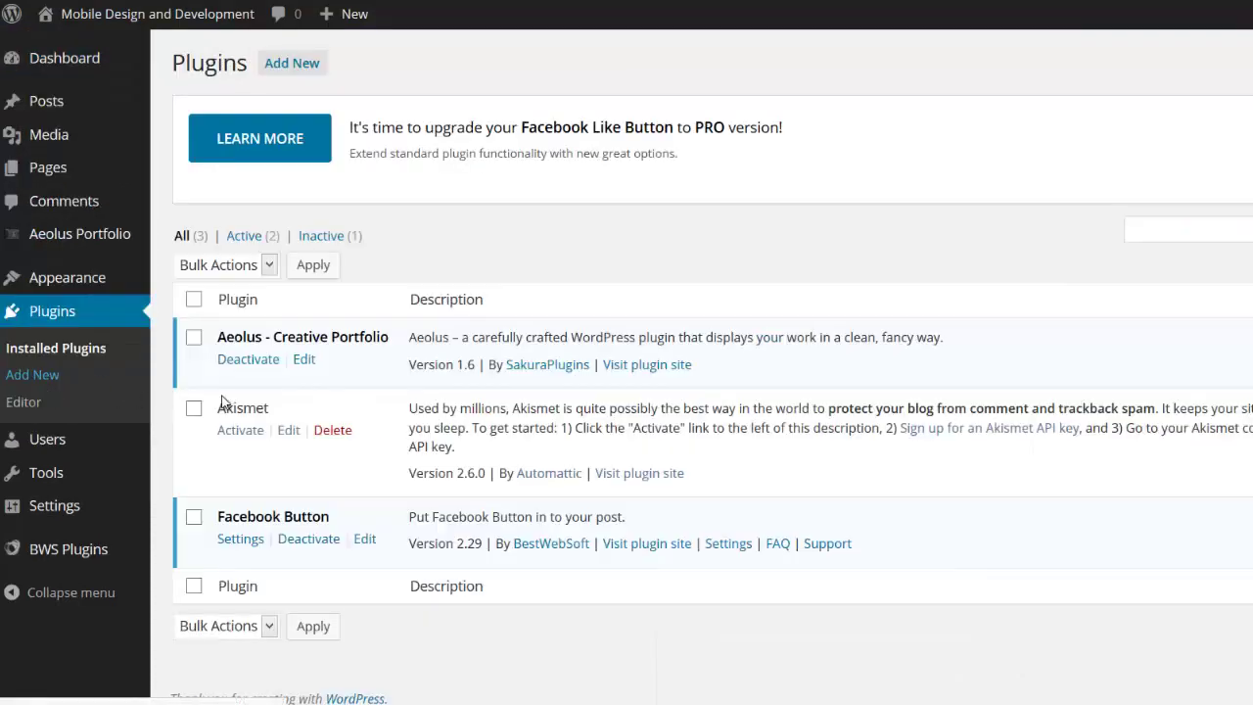
{"action": "left_click", "coordinate": [259, 360]}
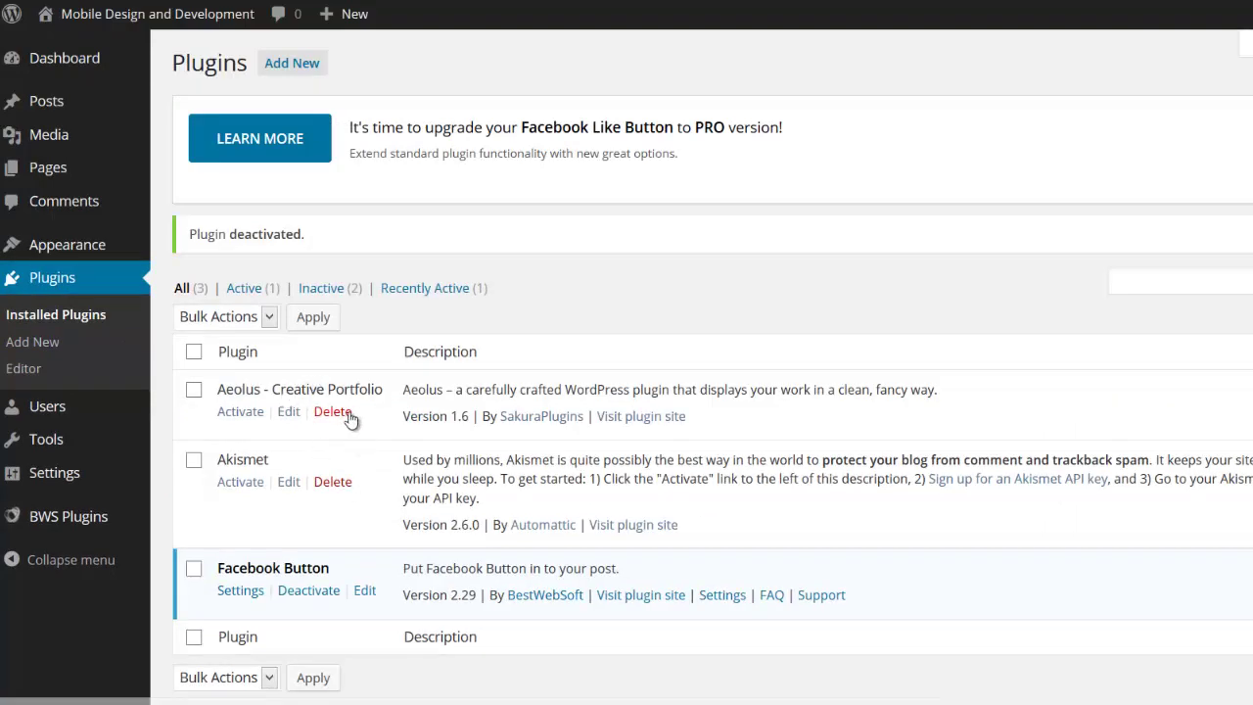
- Delete the Aeolus - Creative Portfolio plugin with its files and data, and check the site's home page and Classes entries
{"action": "left_click", "coordinate": [335, 412]}
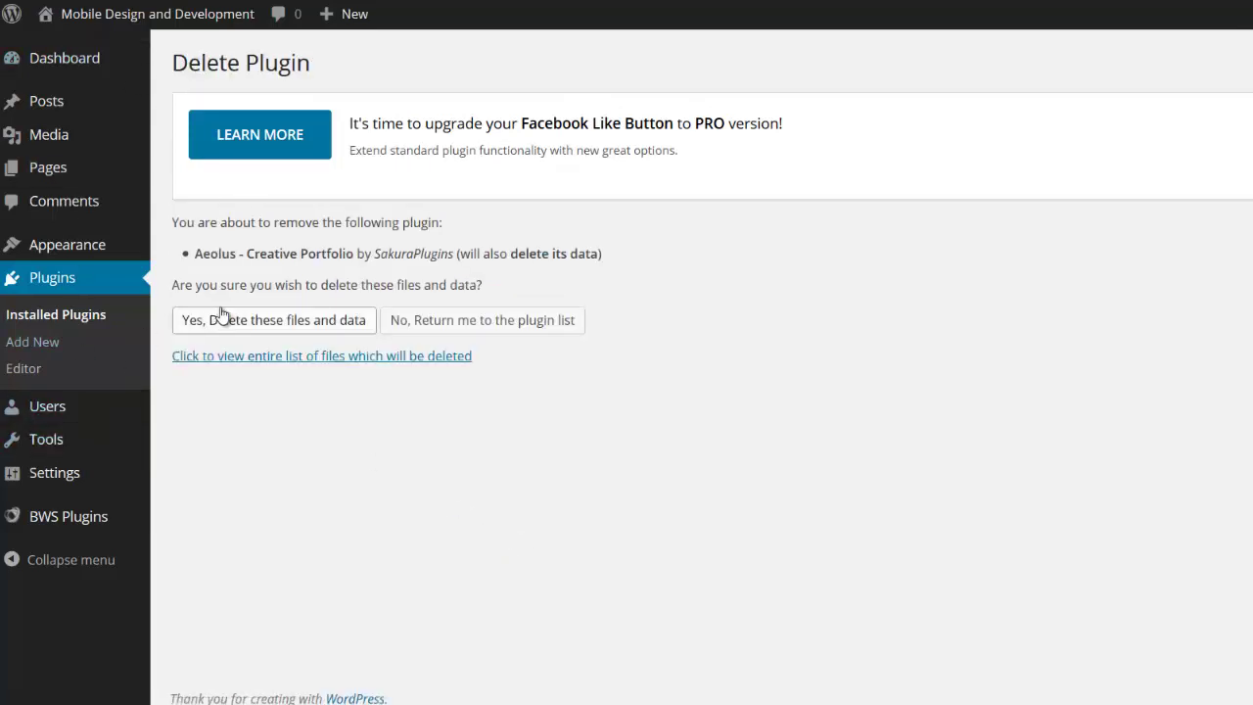
{"action": "left_click", "coordinate": [271, 328]}
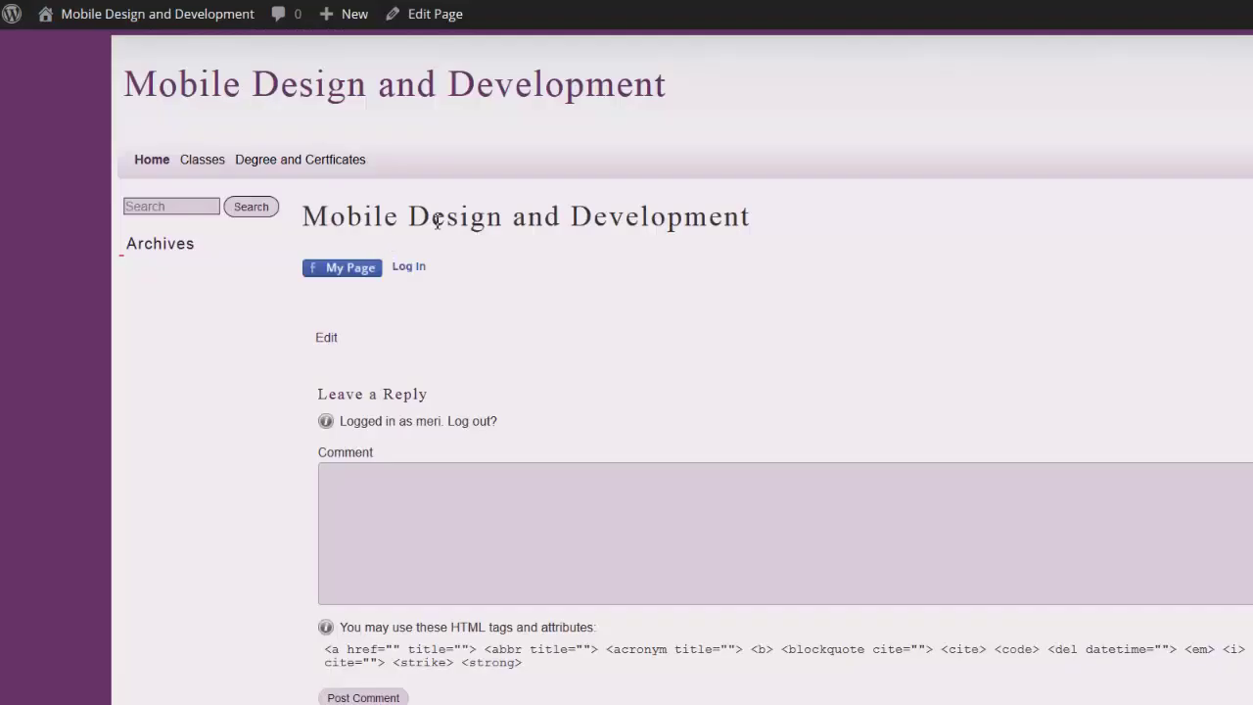
{"action": "mouse_move", "coordinate": [203, 162]}
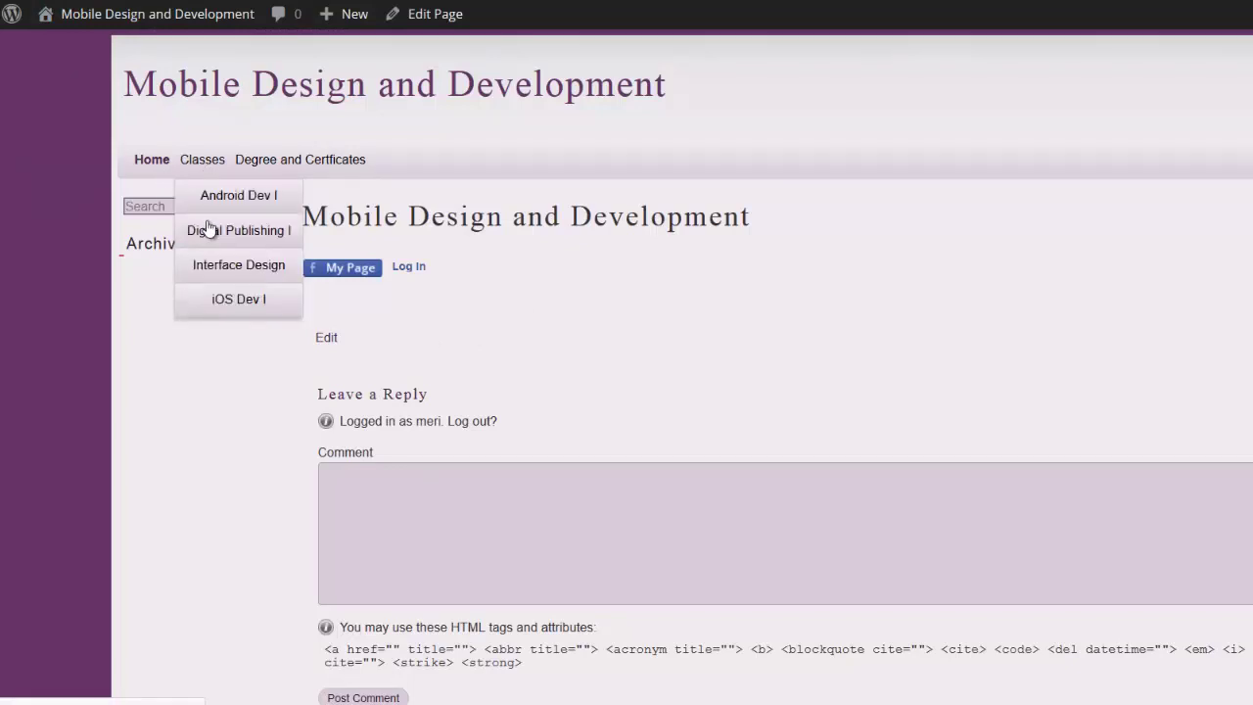